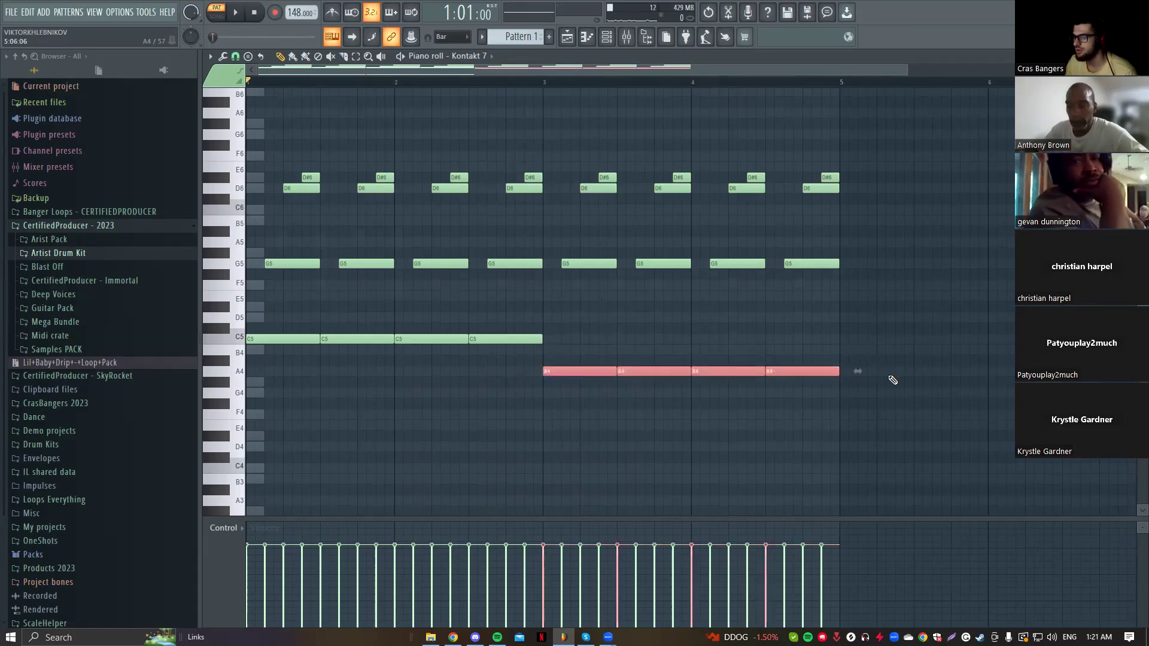
Step: Raise the four A4 notes in bars 3 and 4 to B4 and deselect them
key("Up")
key("Up")
key("Up")
key("Down")
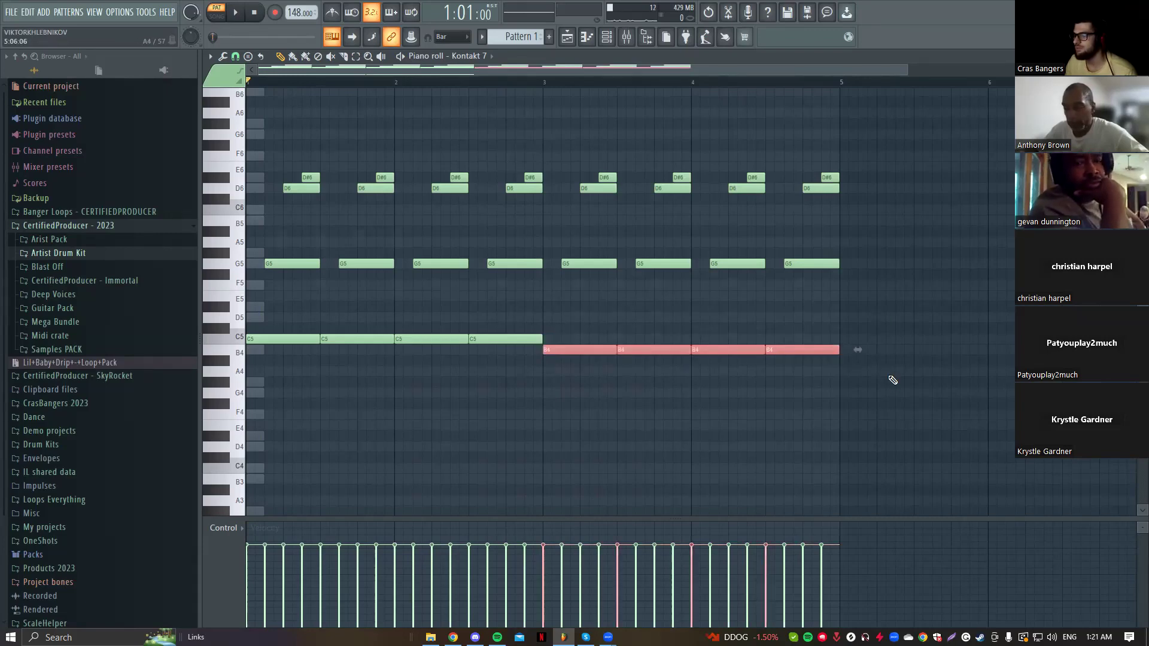
left_click(893, 380)
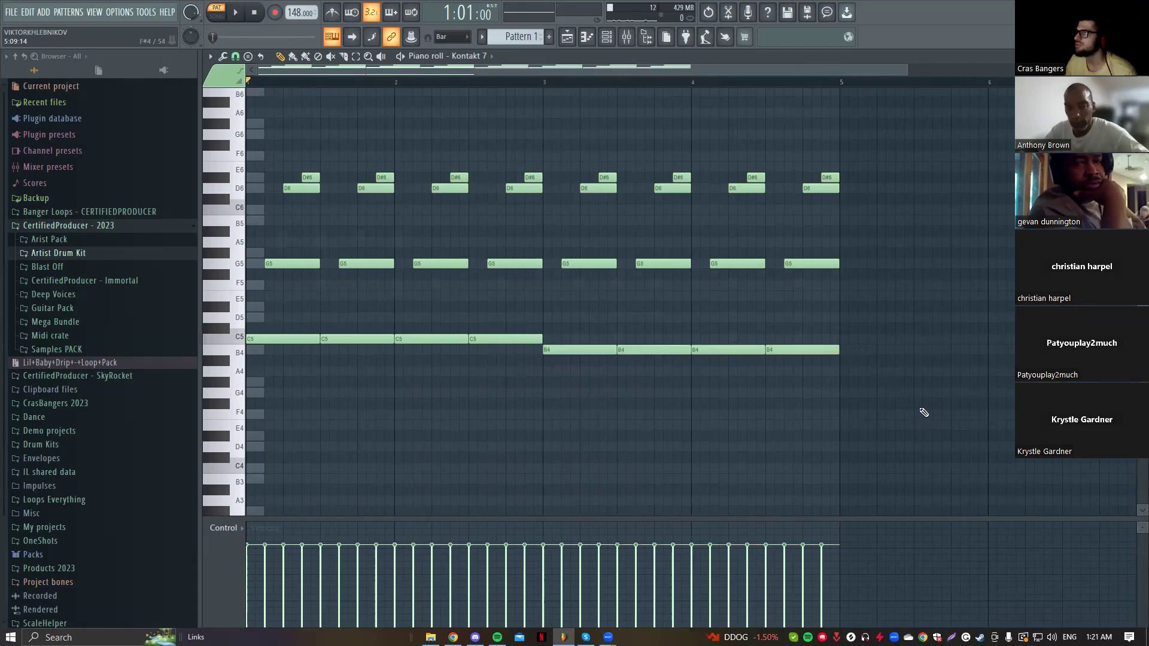
Step: Play the pattern from the middle of bar 2 to hear the transition into bars 3 and 4
left_click_drag(485, 305, 518, 421)
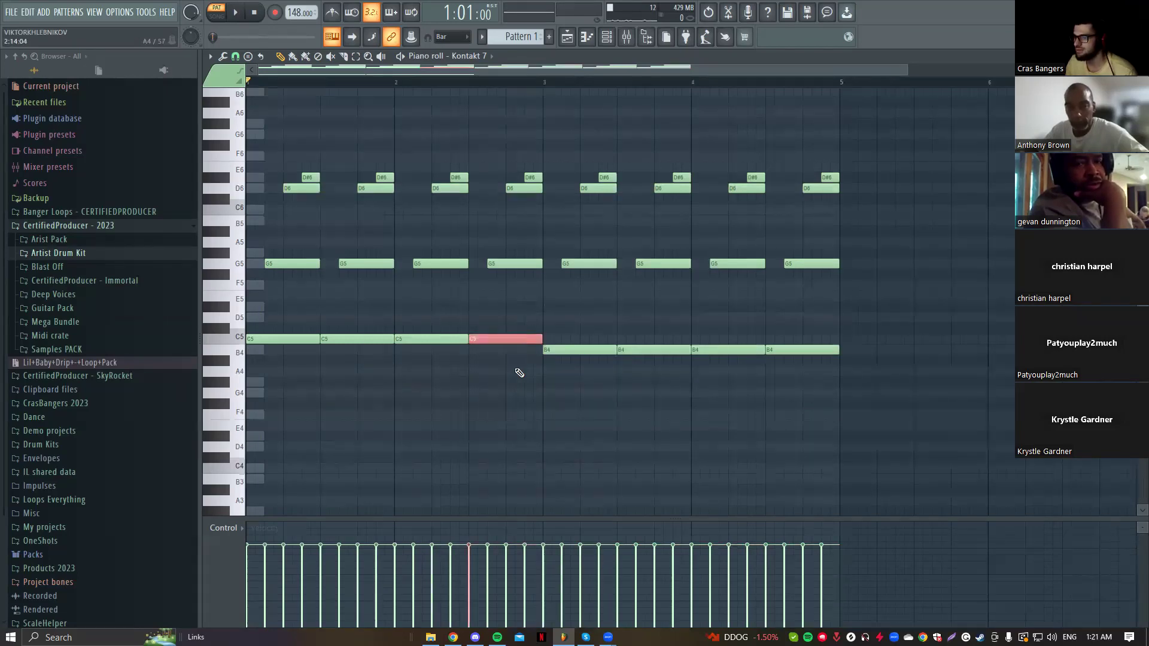
left_click(515, 369)
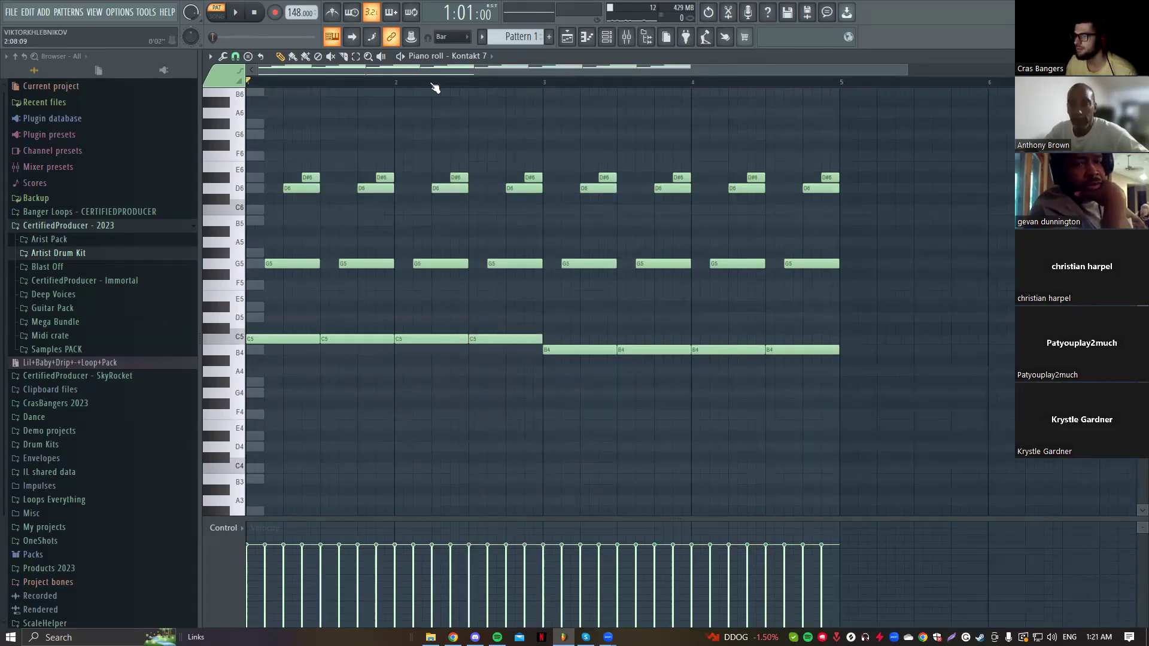
left_click(431, 82)
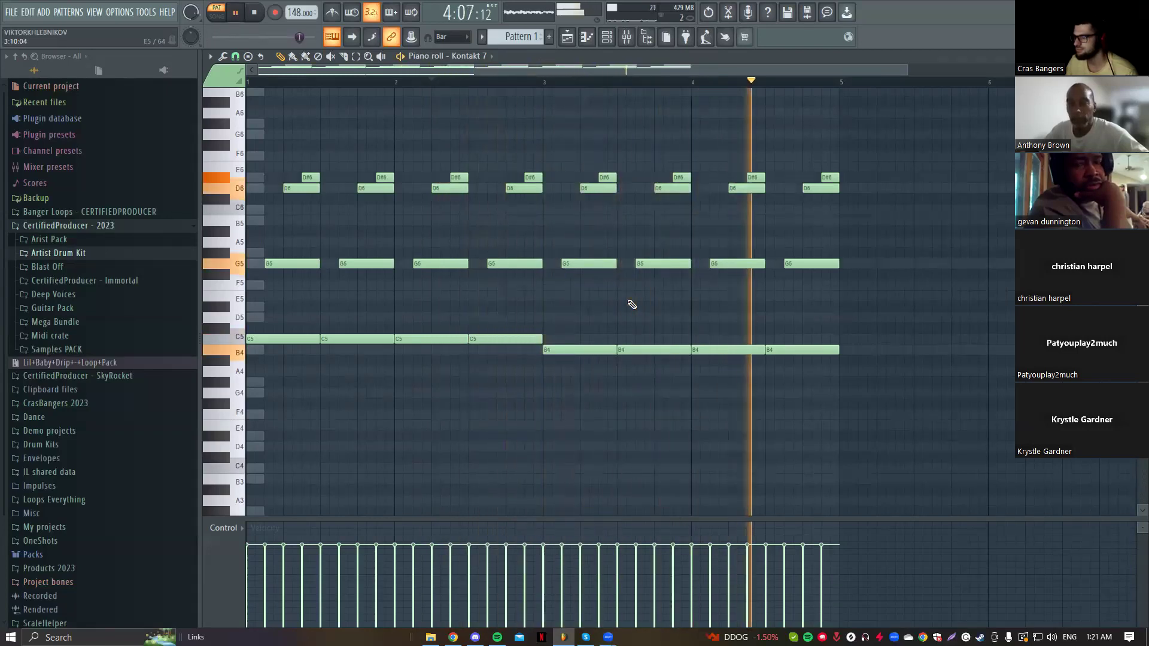
key("space")
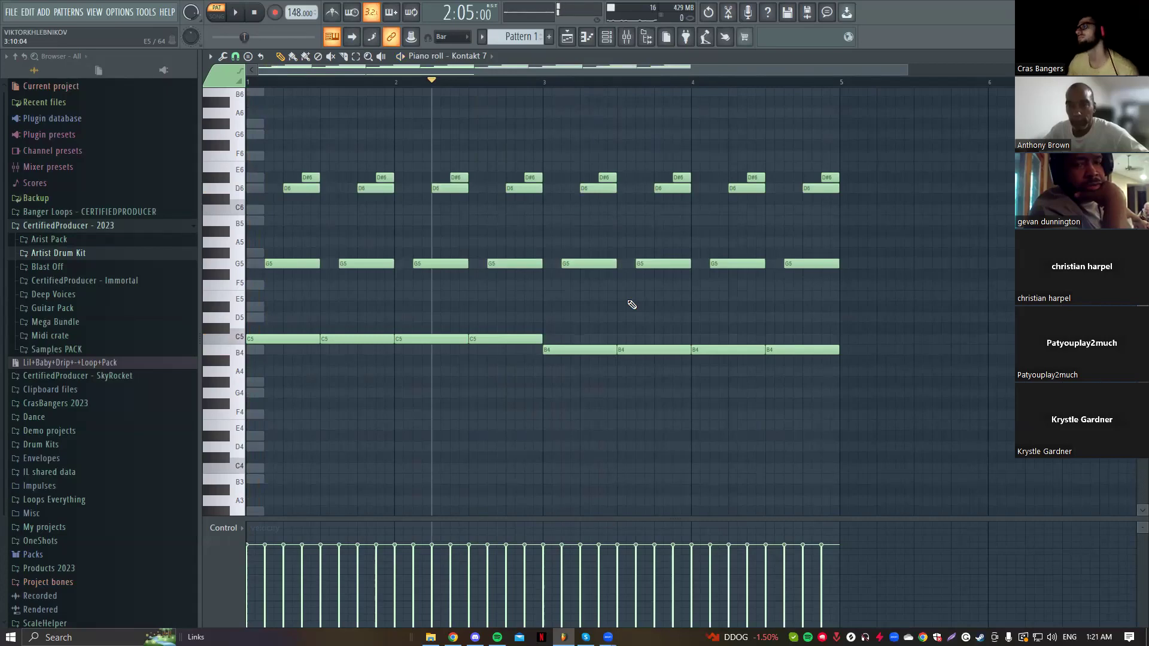
Step: Lower the four B4 notes in bars 3 and 4 to G4 and play the pattern
left_click_drag(567, 318, 868, 395)
key("shift+Down")
key("shift+Down")
key("shift+Down")
key("shift+Down")
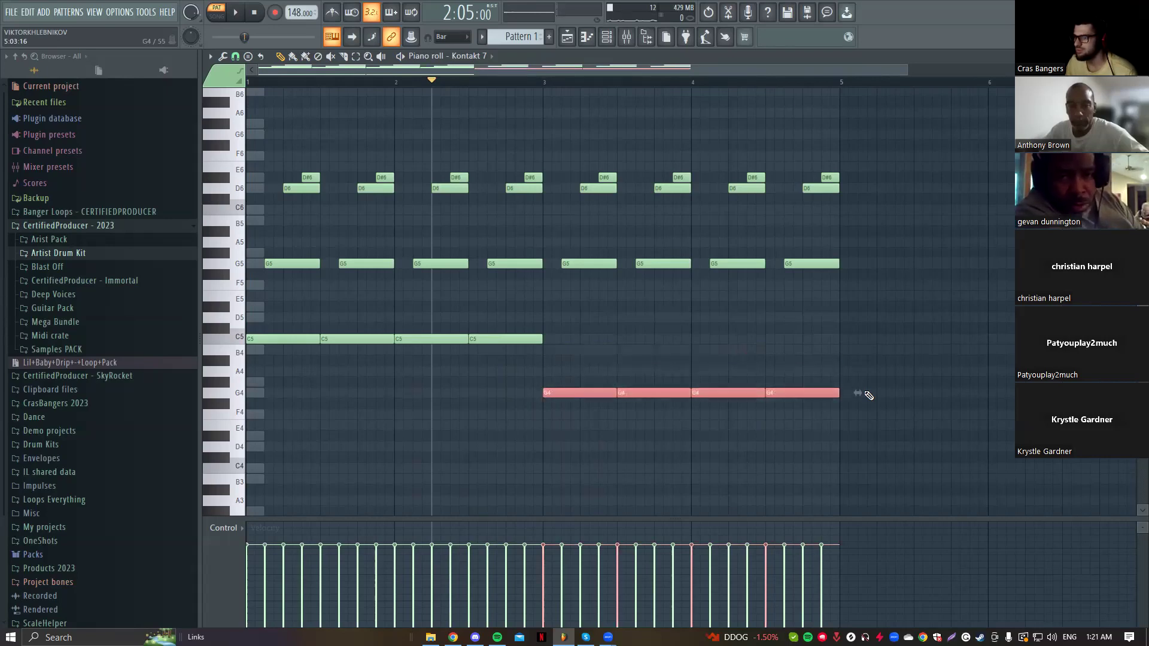
scroll(755, 432, "down", 1)
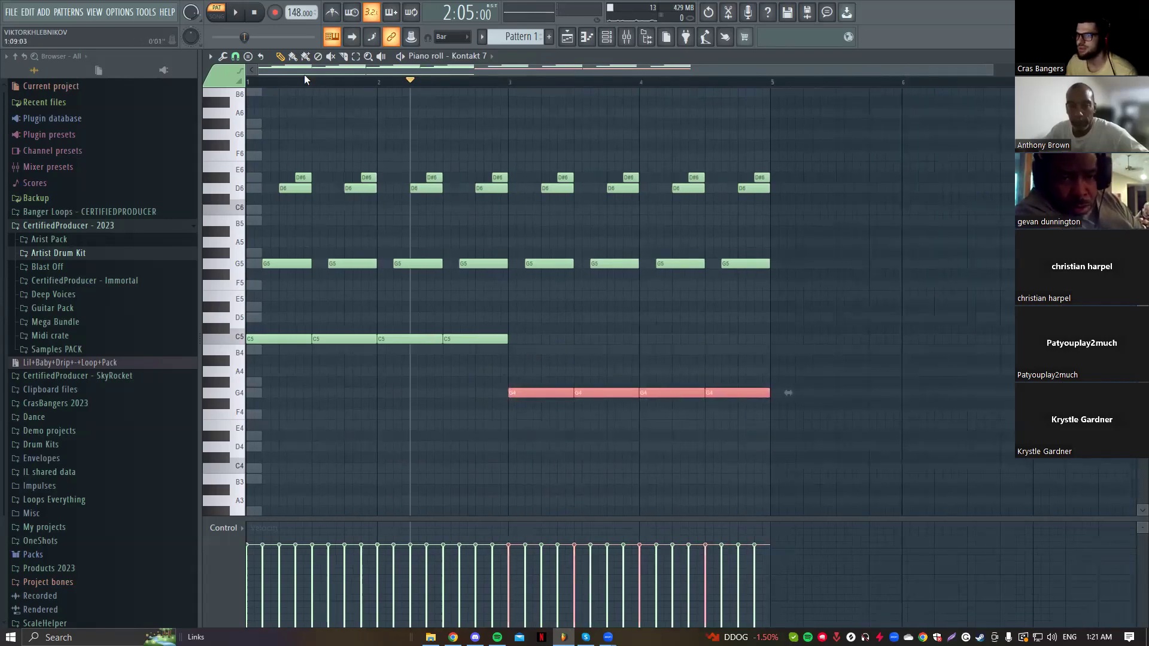
left_click(263, 82)
key("space")
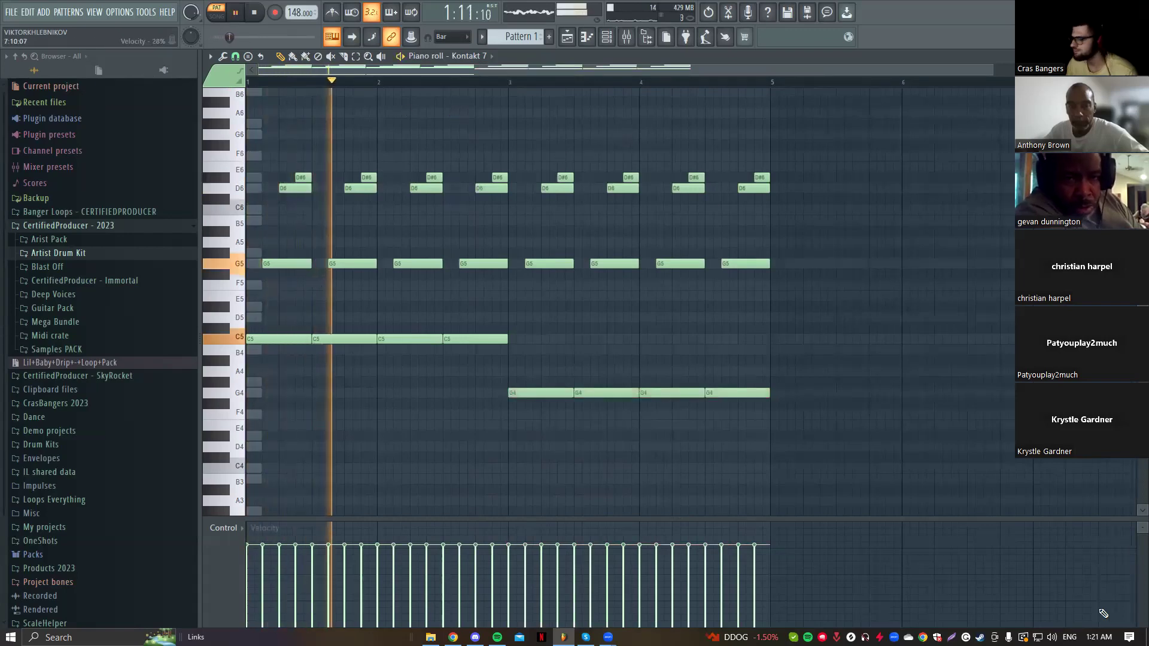
Step: Raise the four lowest notes in bars 3 and 4 by one semitone to G#4 and restart playback
left_click_drag(649, 366, 783, 429)
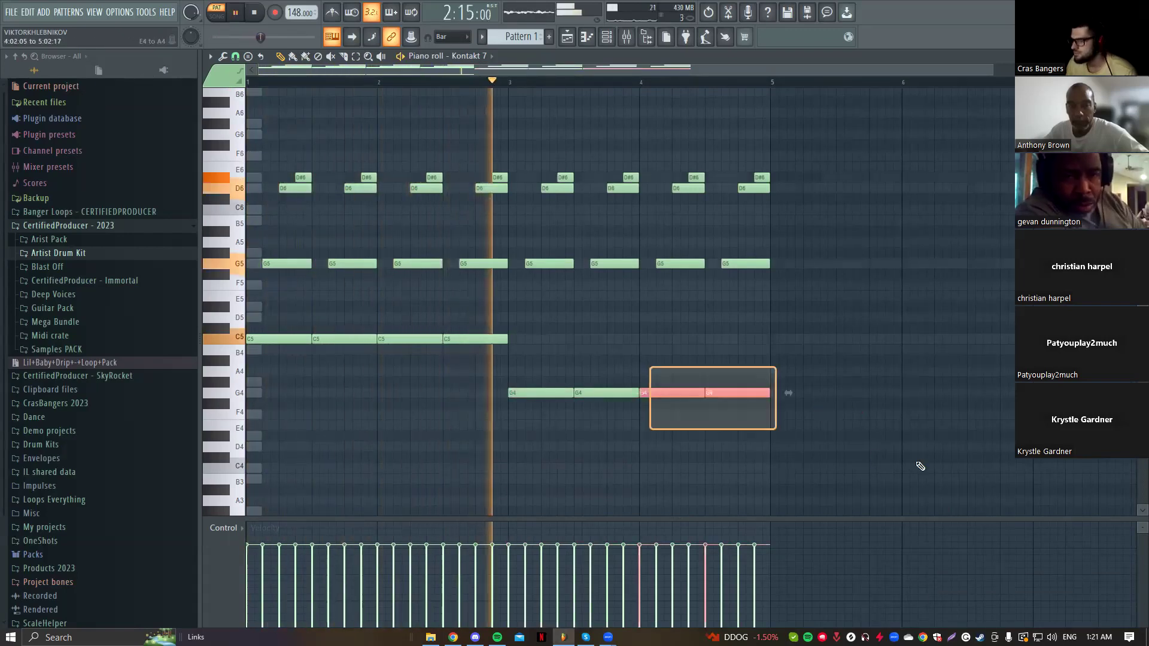
left_click_drag(499, 365, 882, 452)
key("space")
key("shift+Up")
key("space")
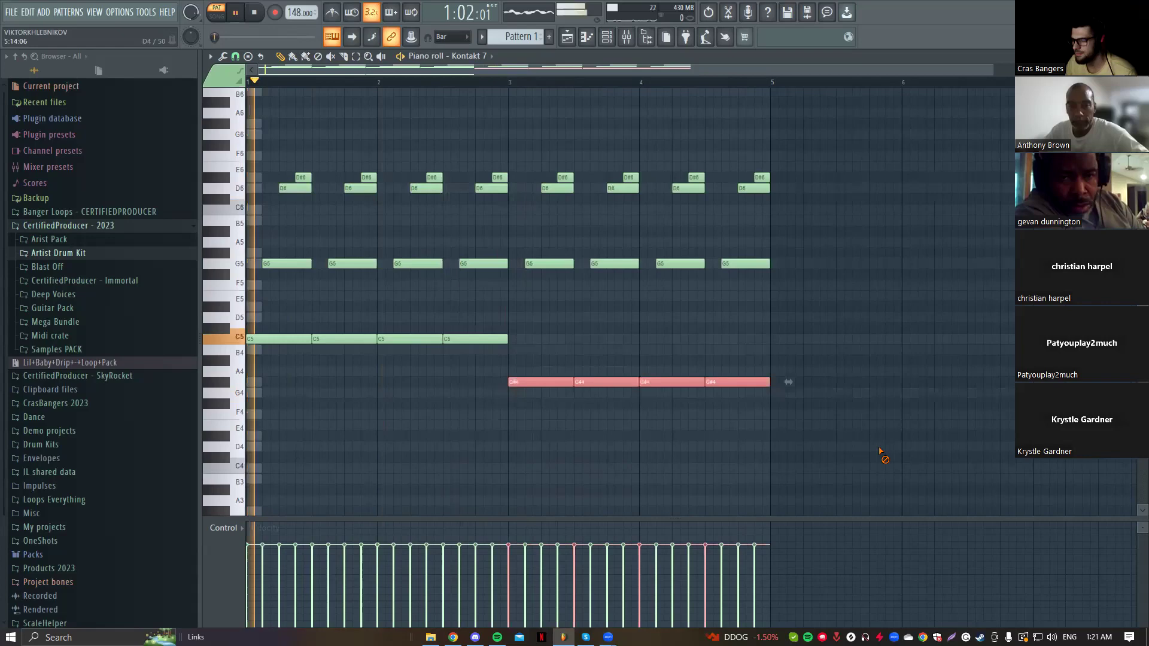
left_click(880, 450)
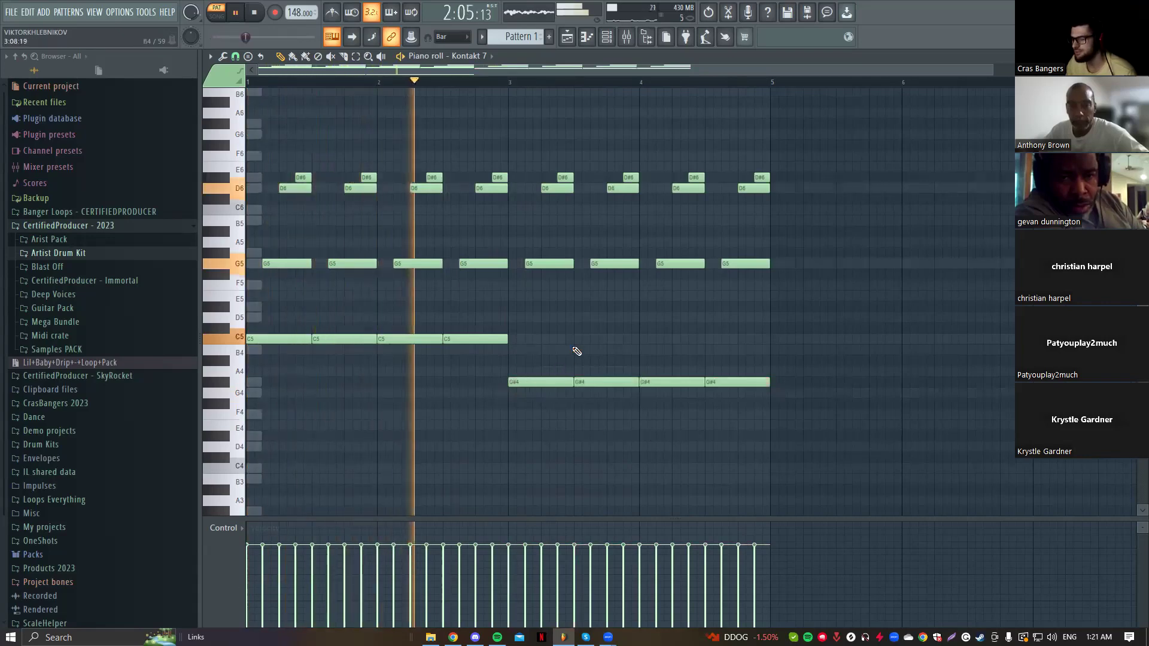
Step: Lower the two G#4 notes in bar 4 by one semitone to G4 and stop playback
left_click_drag(658, 346, 792, 429)
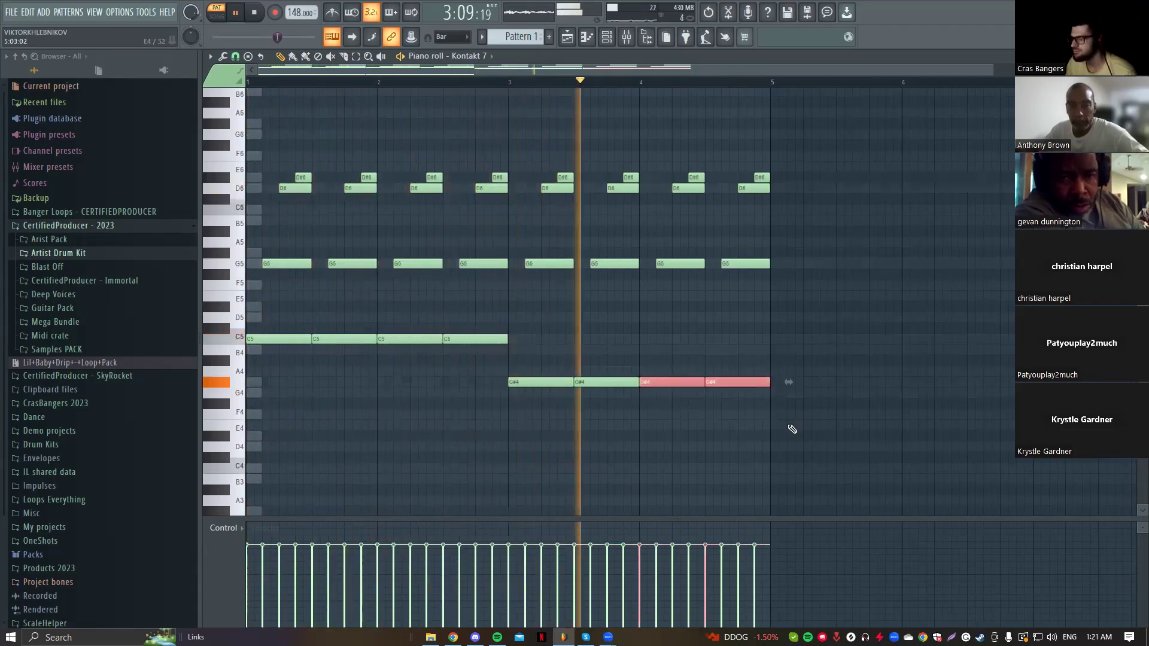
key("shift+Down")
scroll(777, 413, "down", 3)
left_click(761, 400)
key("space")
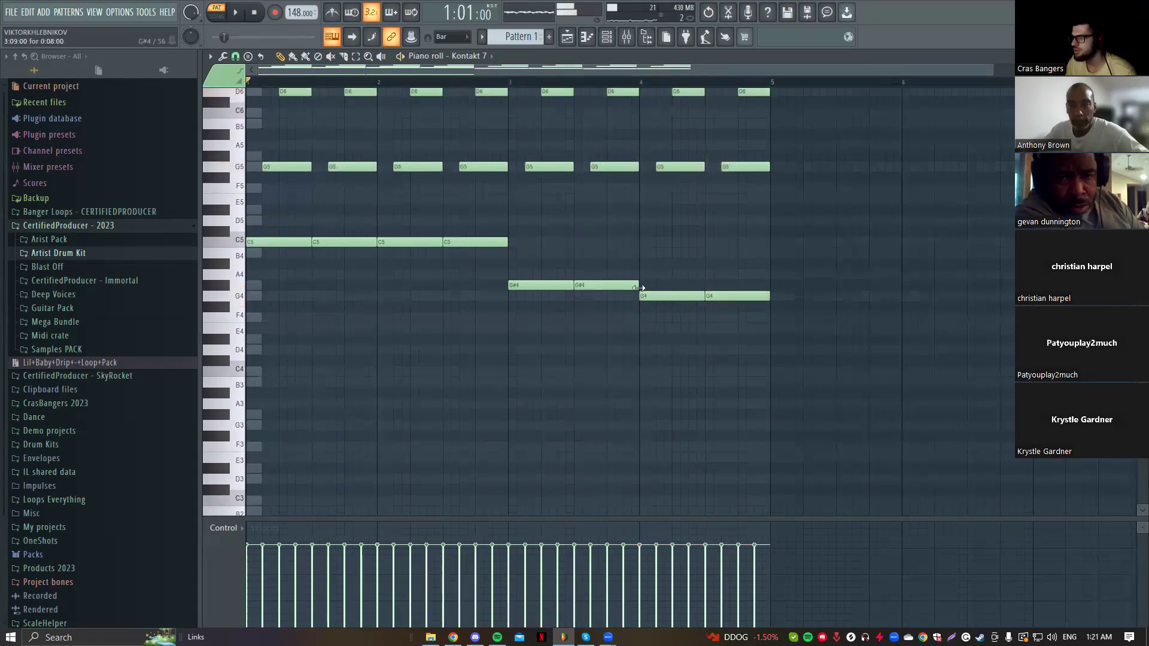
scroll(639, 288, "up", 3)
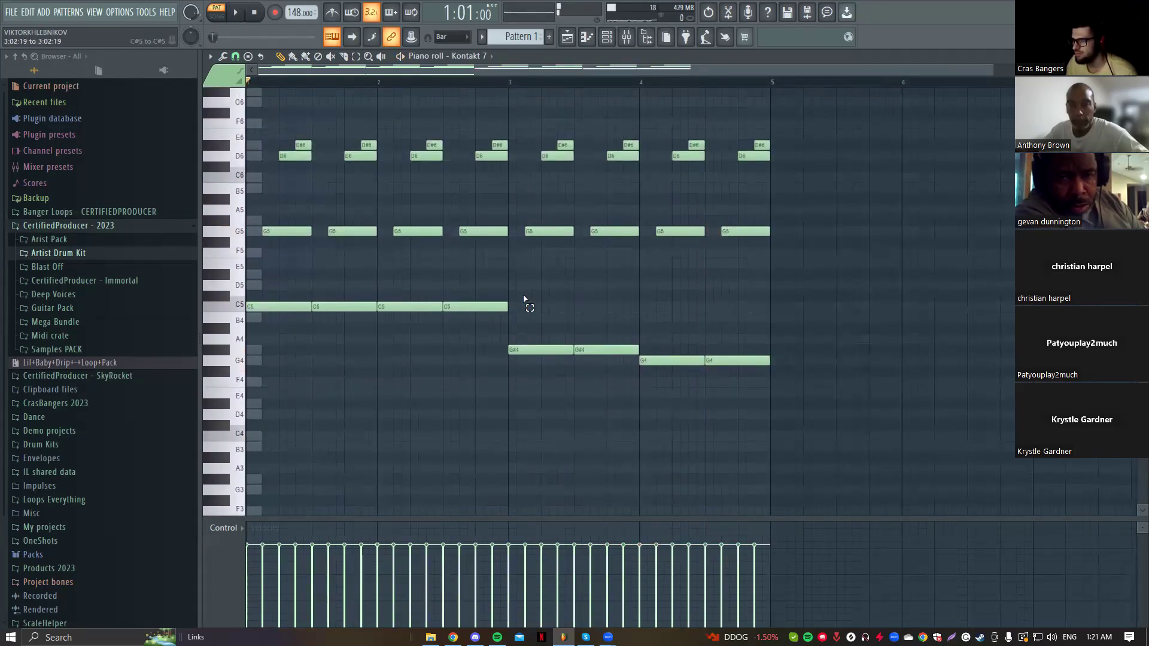
left_click_drag(527, 336, 611, 363)
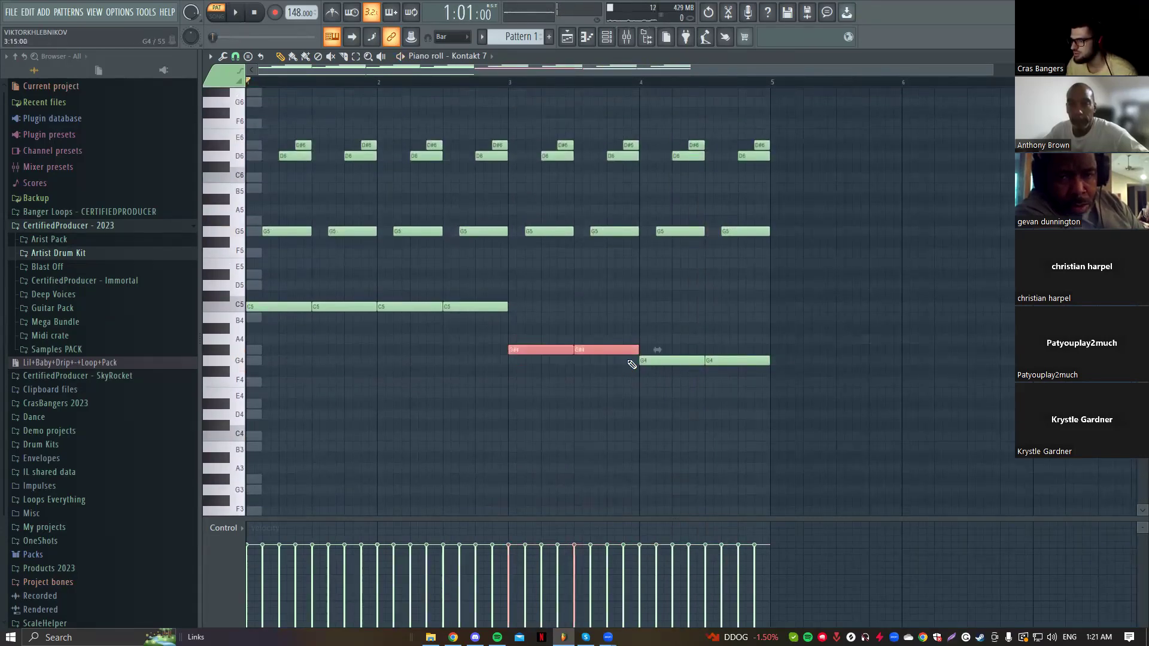
left_click_drag(670, 335, 747, 405)
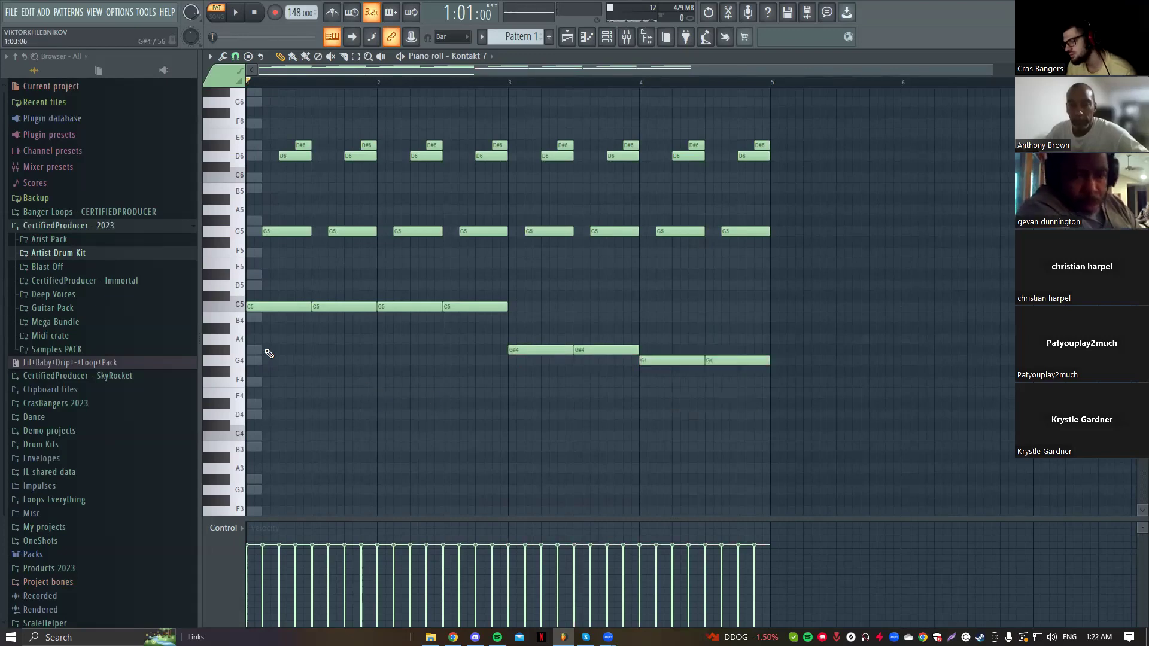
Step: Add four one-bar C2 bass notes across bars 1 to 4, aligned with the bar lines
scroll(419, 365, "down", 10)
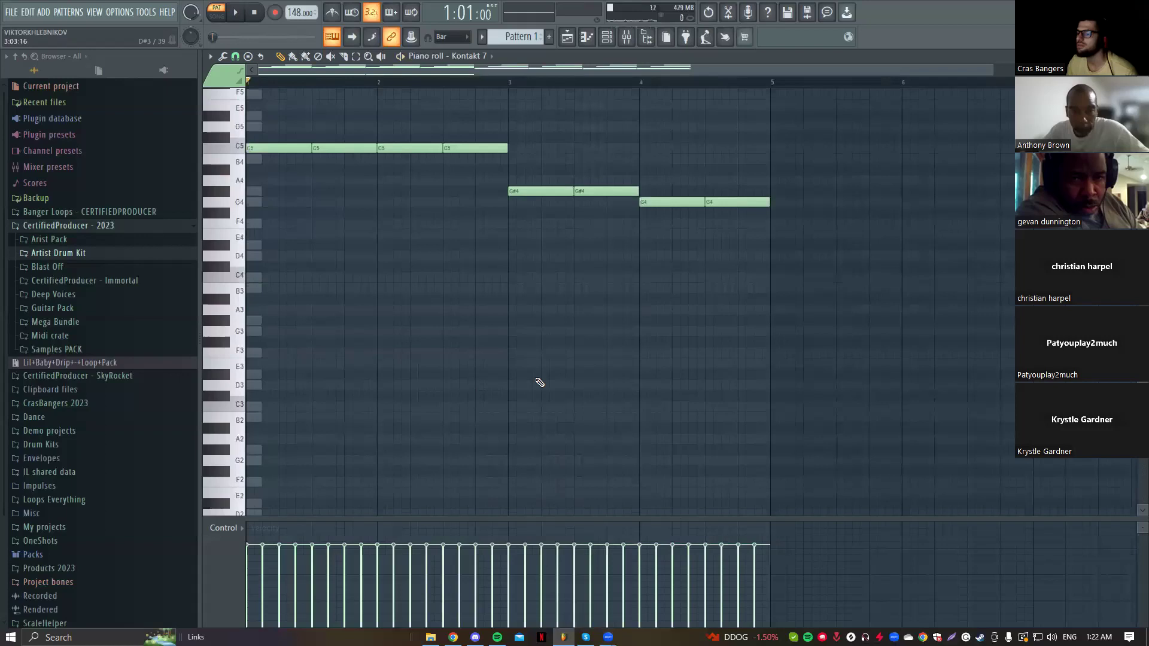
left_click_drag(565, 368, 536, 433)
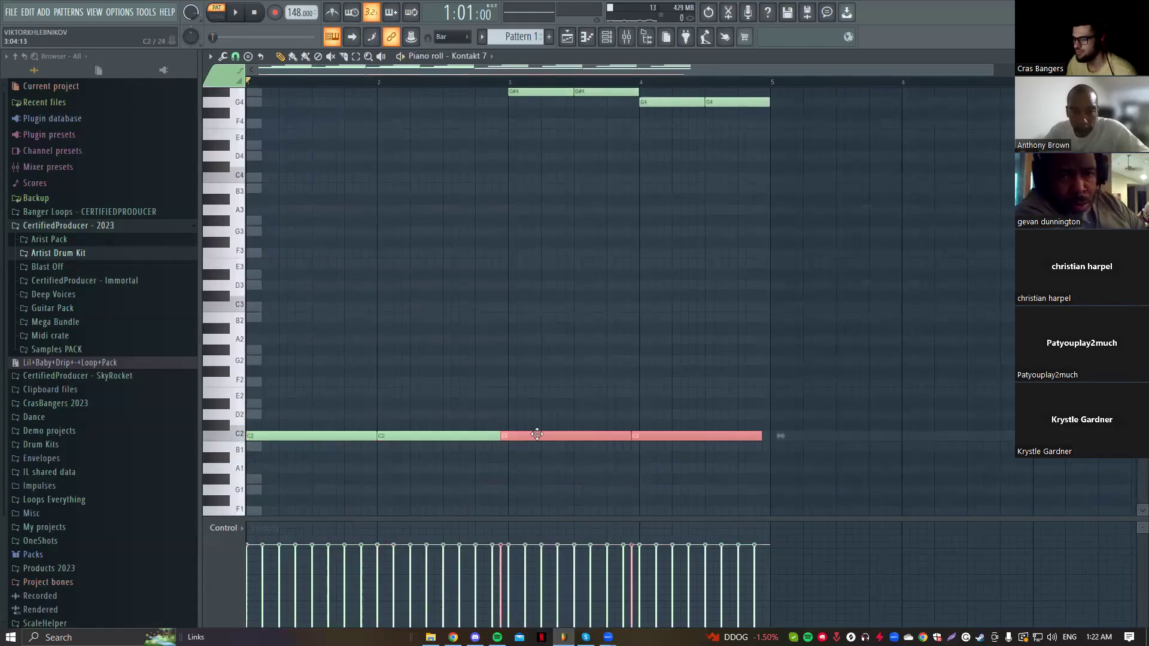
scroll(556, 430, "up", 10)
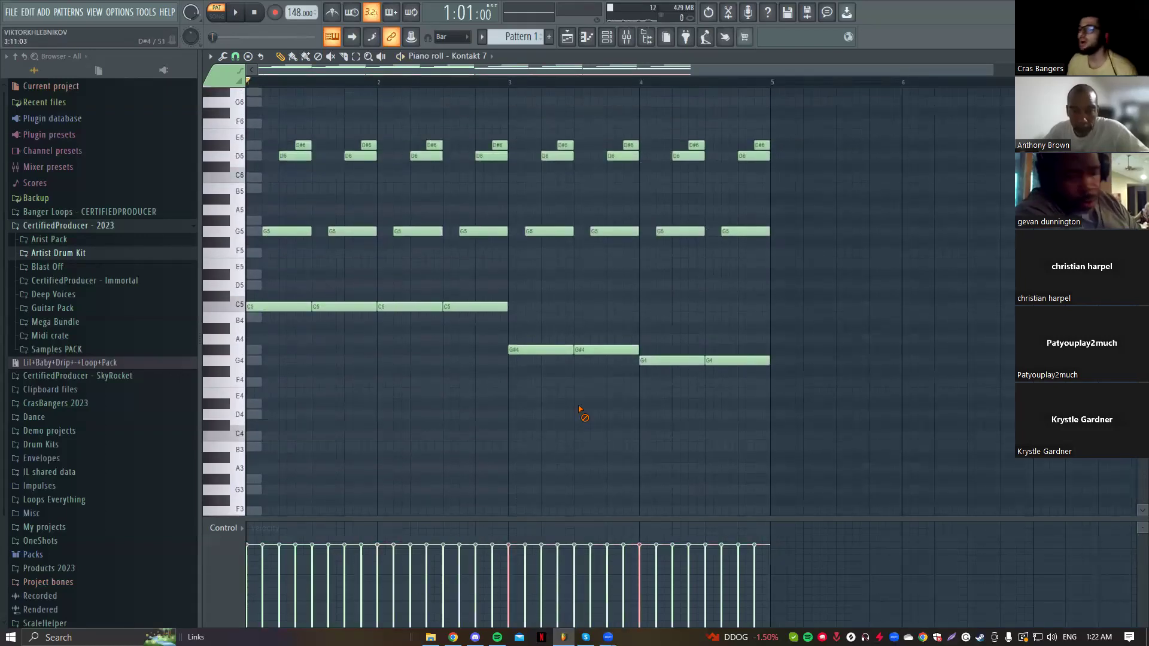
left_click_drag(315, 304, 524, 335)
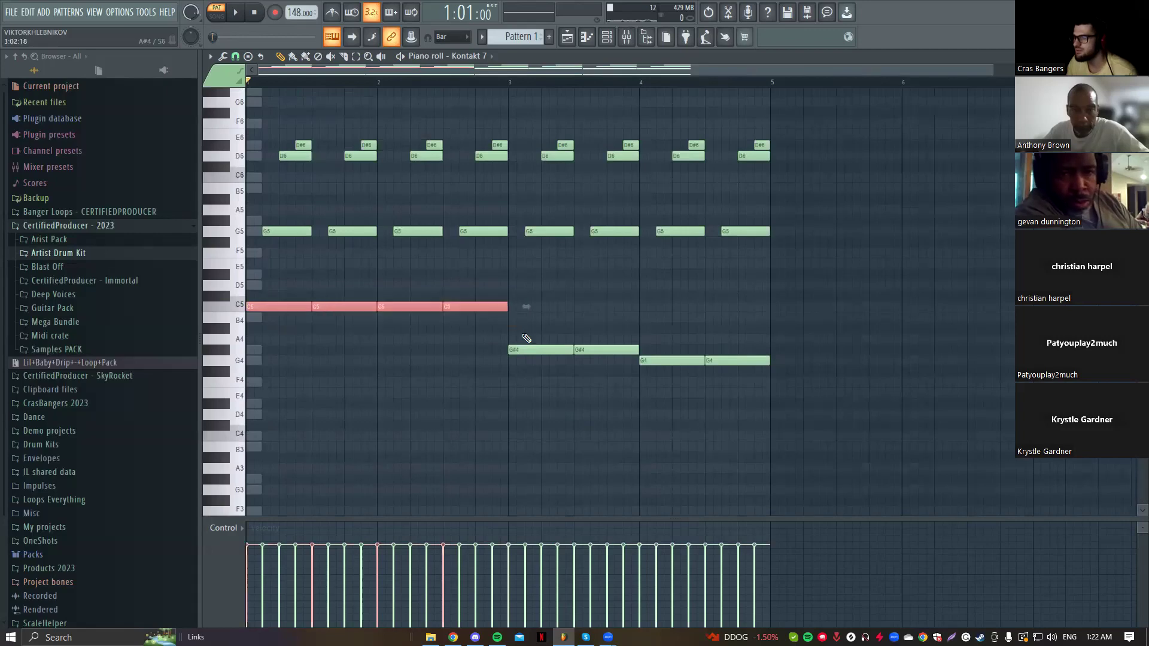
scroll(526, 336, "down", 4)
key("ctrl+d")
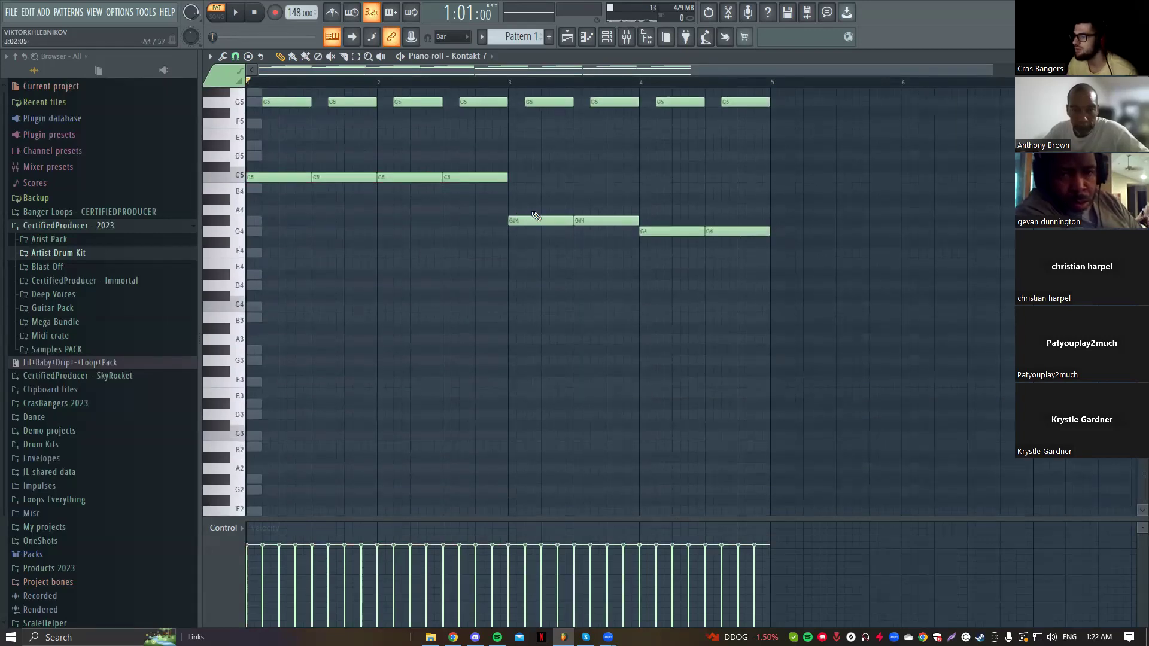
left_click_drag(515, 193, 731, 274)
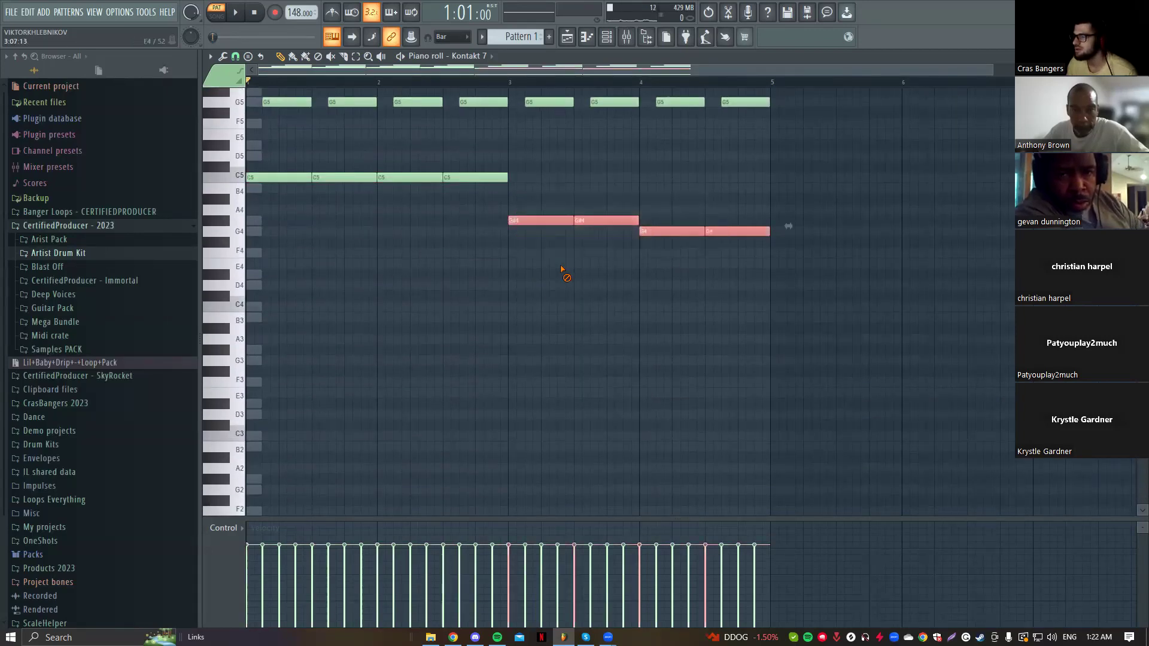
key("ctrl+d")
Step: Lower the C2 bass note in bar 3 to G#1 and the one in bar 4 to G1
scroll(564, 315, "down", 9)
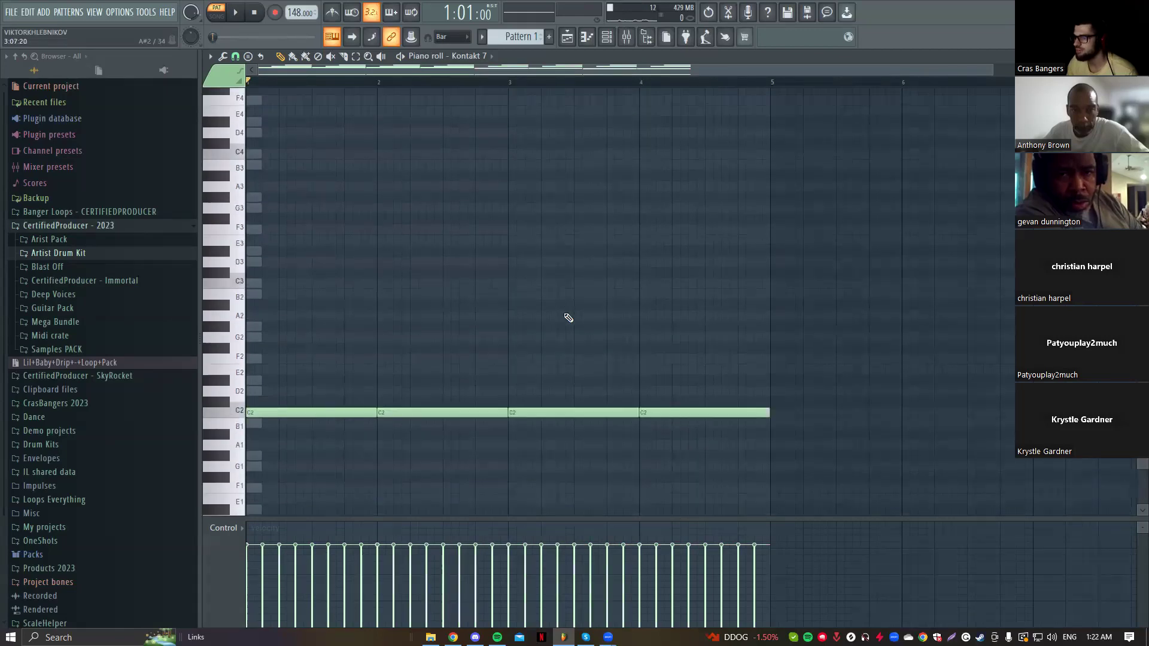
left_click_drag(551, 337, 552, 385)
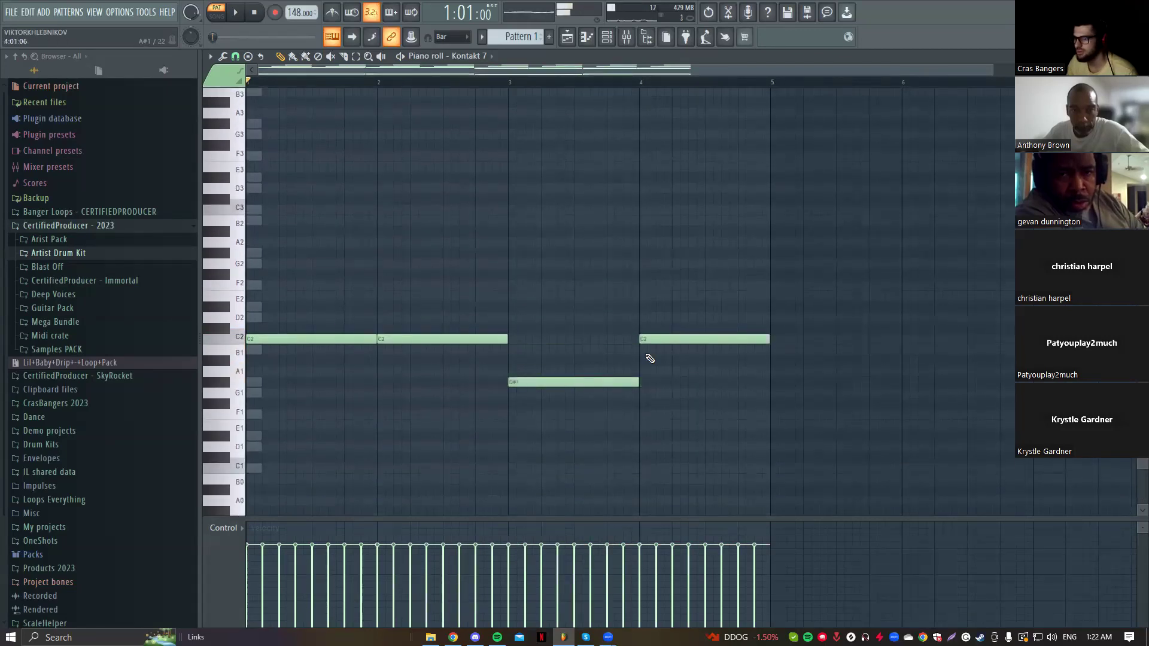
left_click_drag(656, 365, 636, 391)
right_click(658, 338)
scroll(674, 342, "up", 1)
scroll(410, 185, "up", 12)
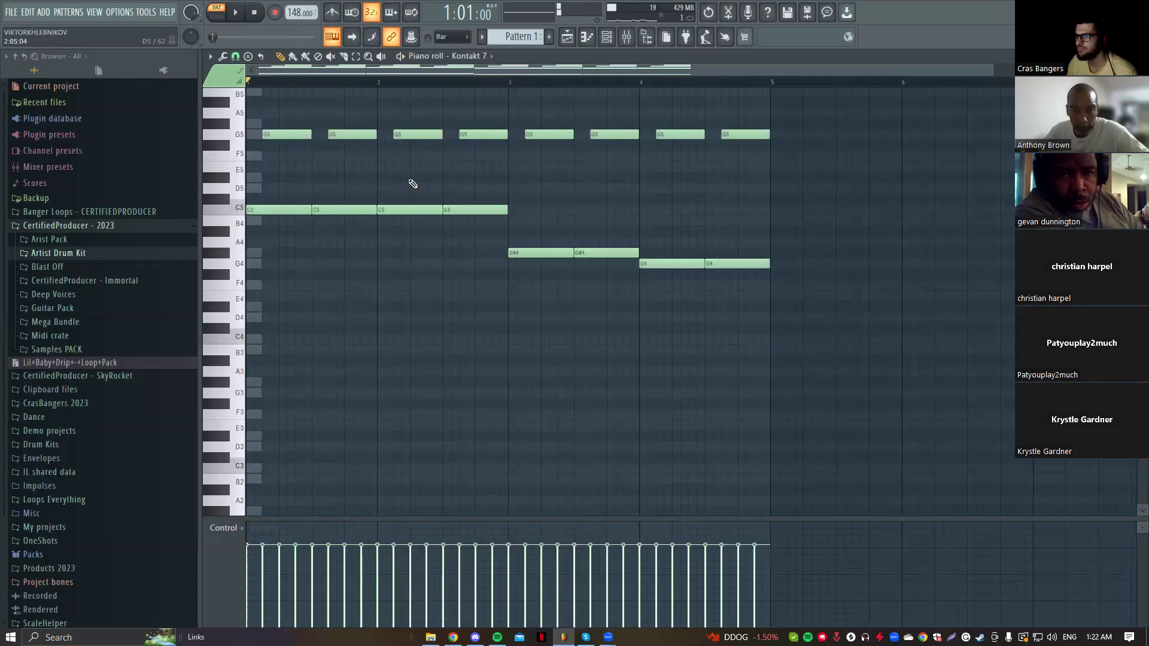
Step: Open the Kontakt 7 instrument from the channel rack, adjust the Hybrid Keys effect amount beside Delay, and close the plug-in
scroll(590, 90, "up", 4)
left_click(605, 39)
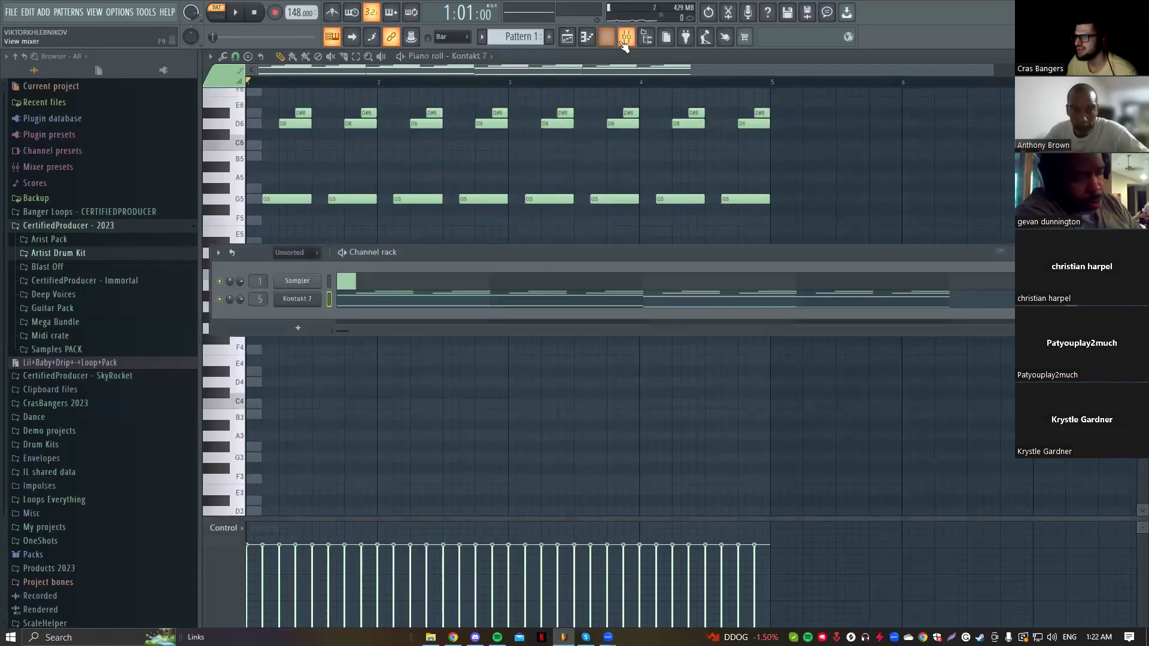
left_click(296, 299)
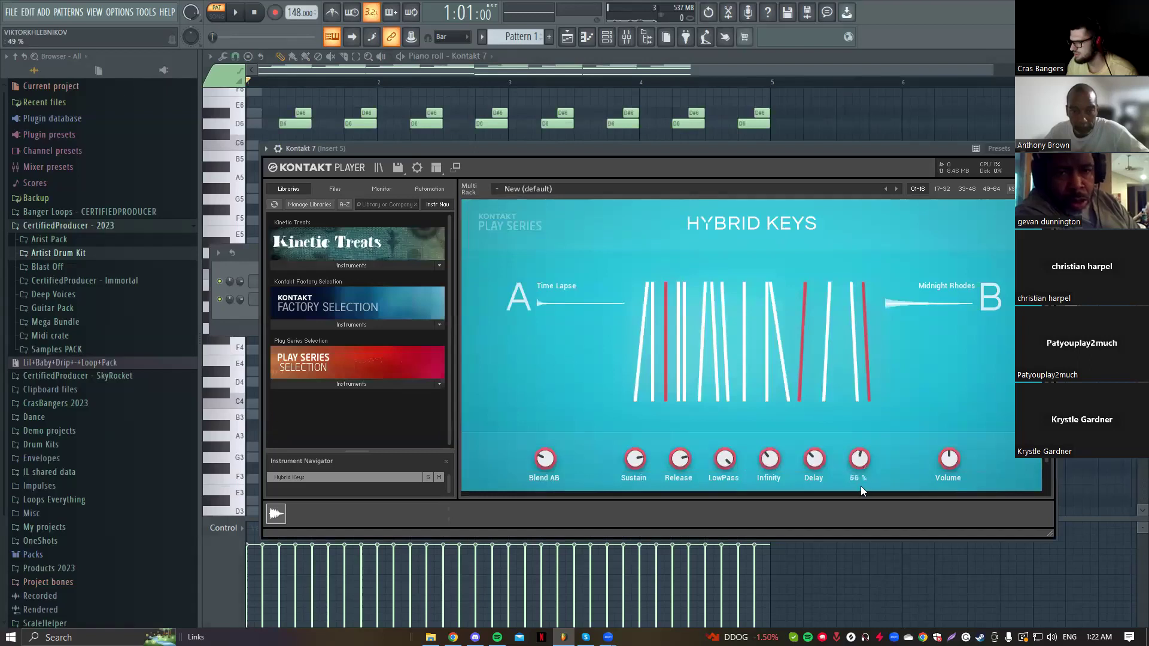
left_click(819, 125)
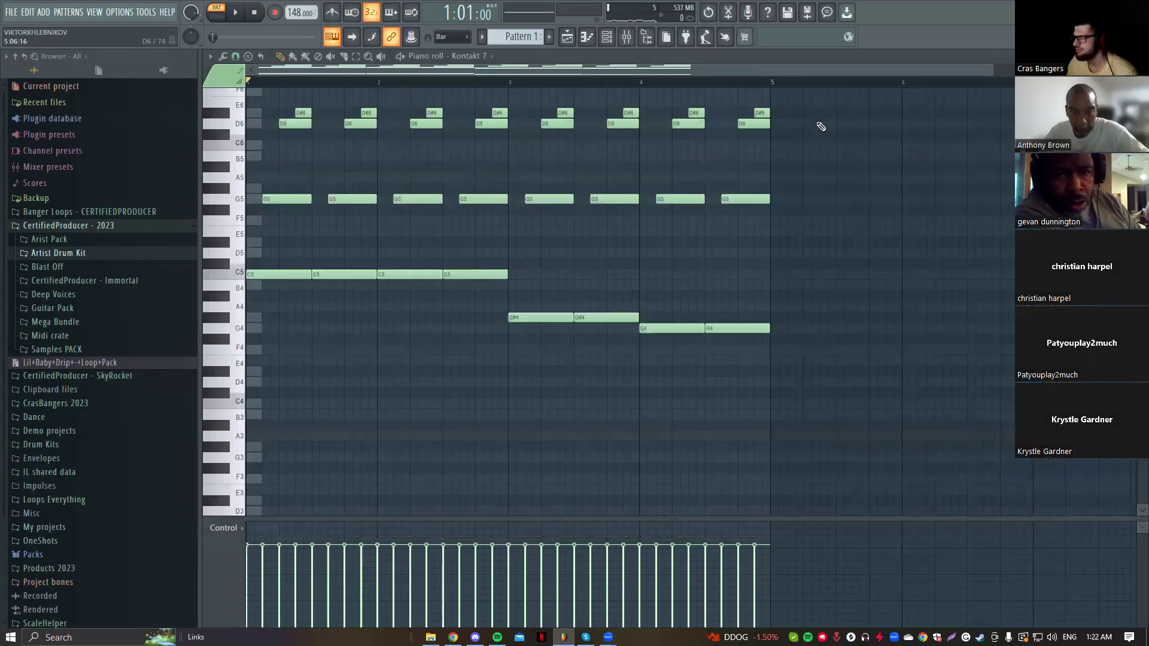
Step: Play the whole four-bar pattern and review the melody together with the new bass notes
scroll(795, 167, "up", 2)
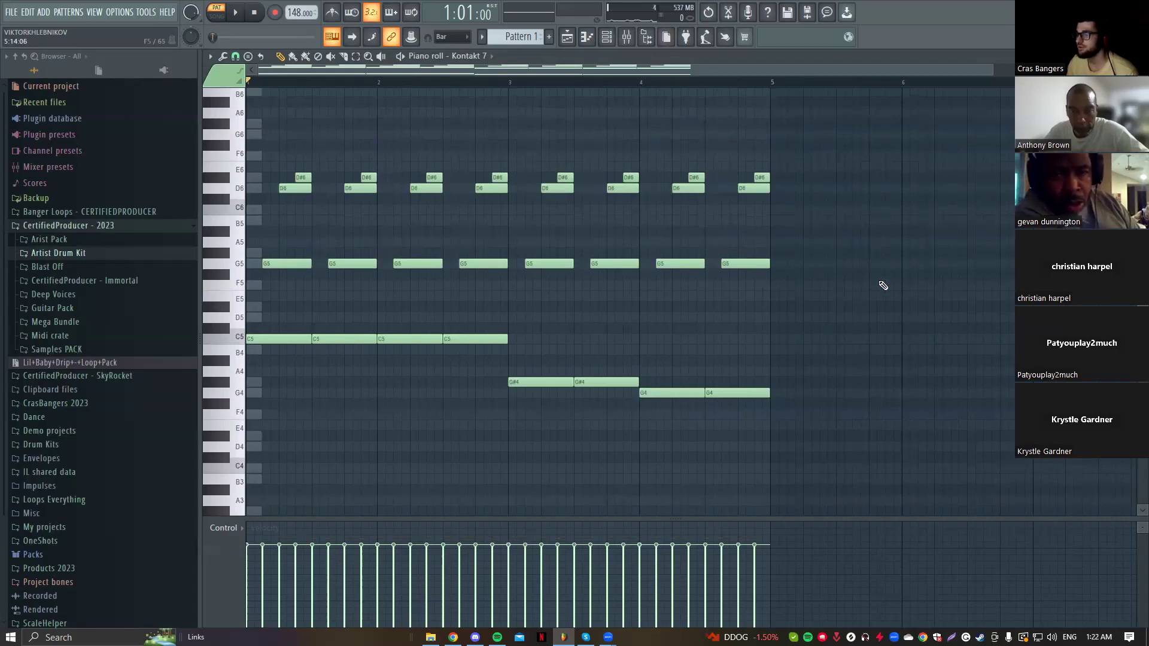
scroll(883, 286, "up", 2)
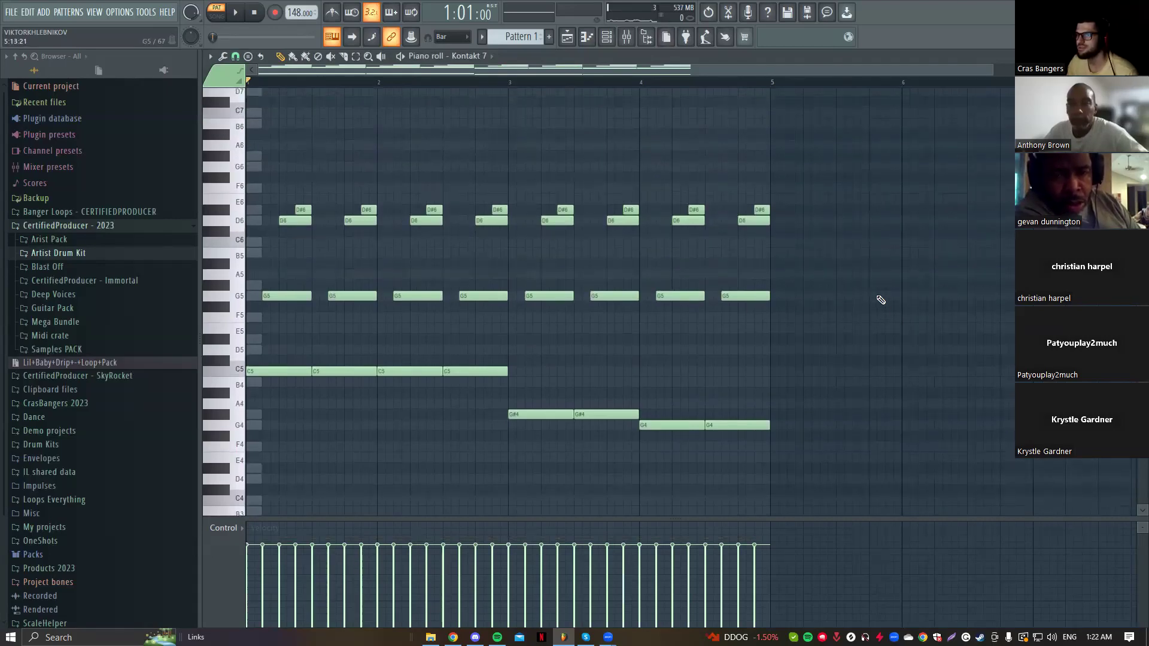
key("space")
scroll(898, 335, "down", 6)
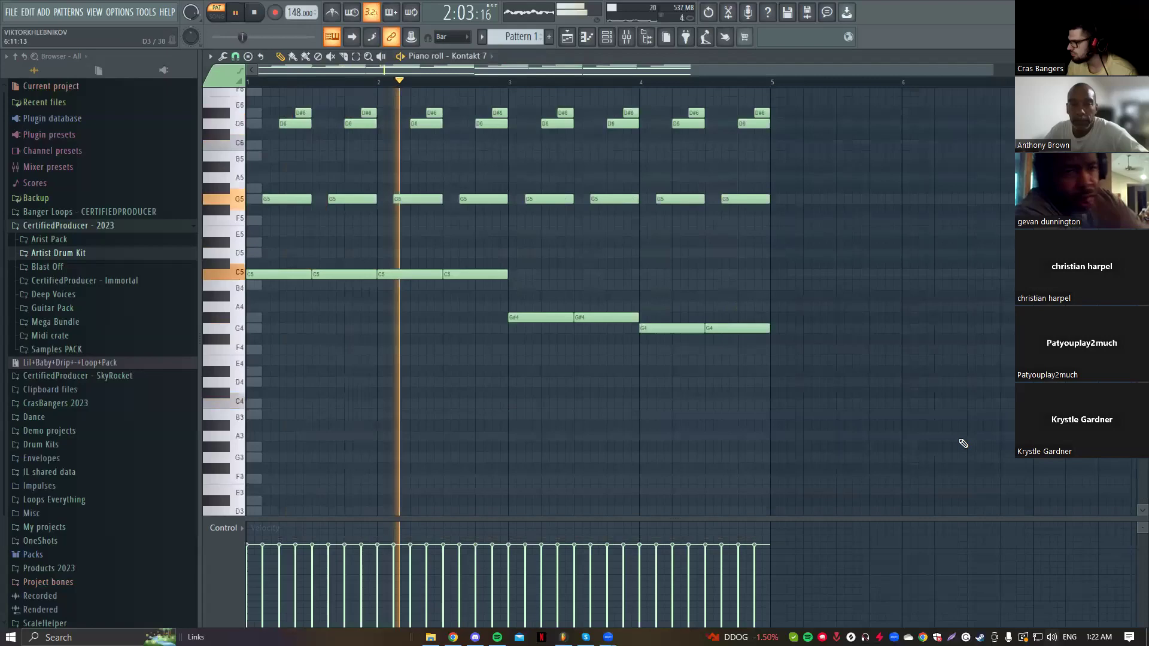
scroll(950, 392, "up", 4)
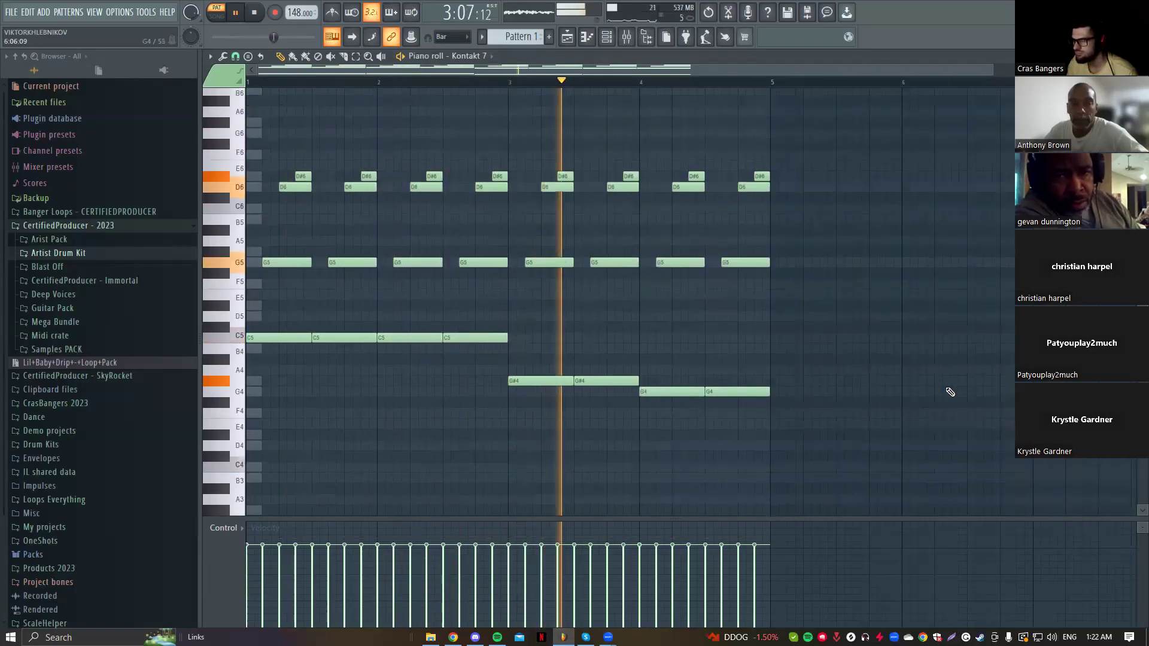
scroll(950, 392, "up", 2)
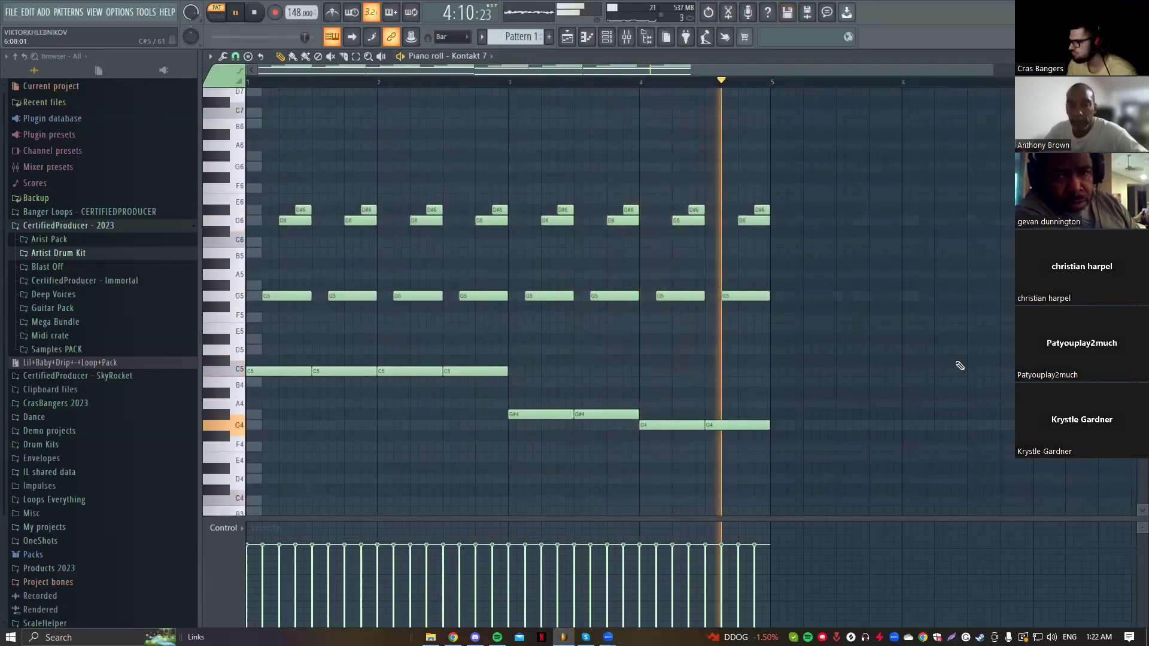
scroll(936, 336, "down", 4)
scroll(862, 305, "up", 3)
scroll(781, 279, "down", 1)
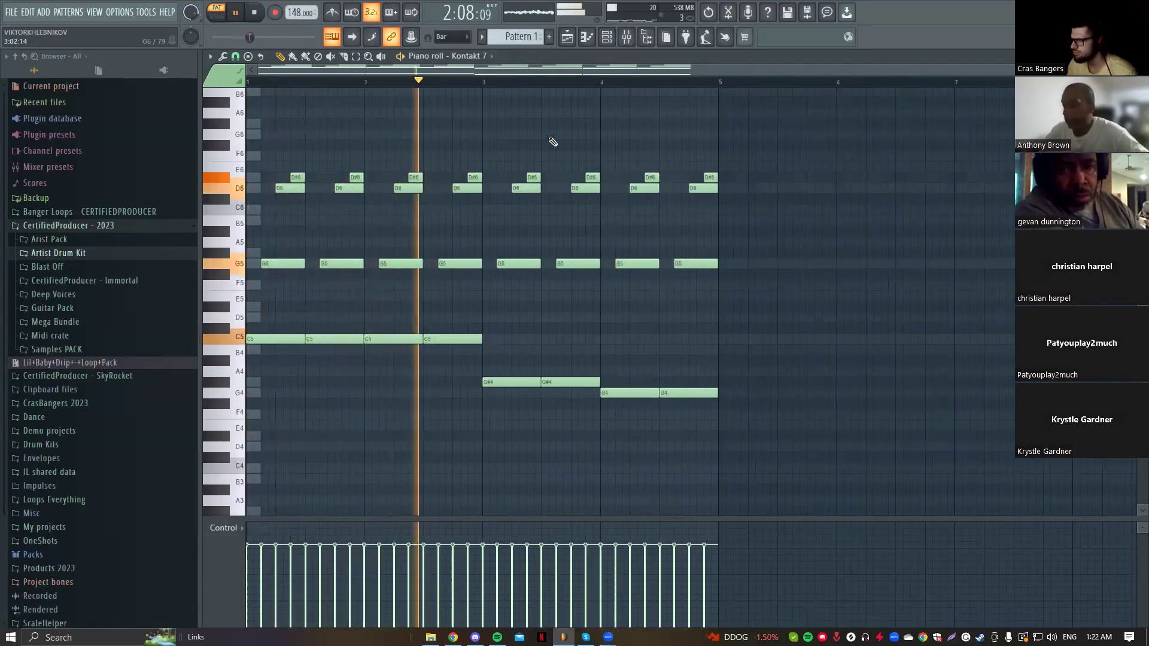
Step: Stop playback and add a one-bar C7 note above the melody, starting at bar 1
key("space")
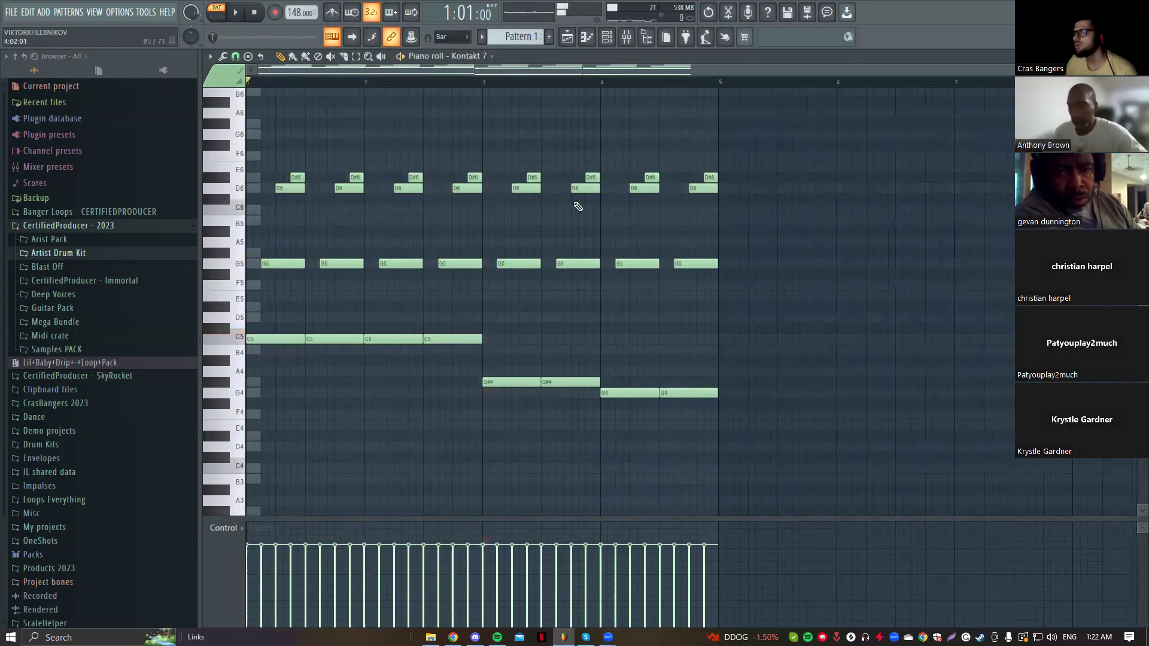
left_click_drag(754, 134, 120, 311)
key("ctrl+d")
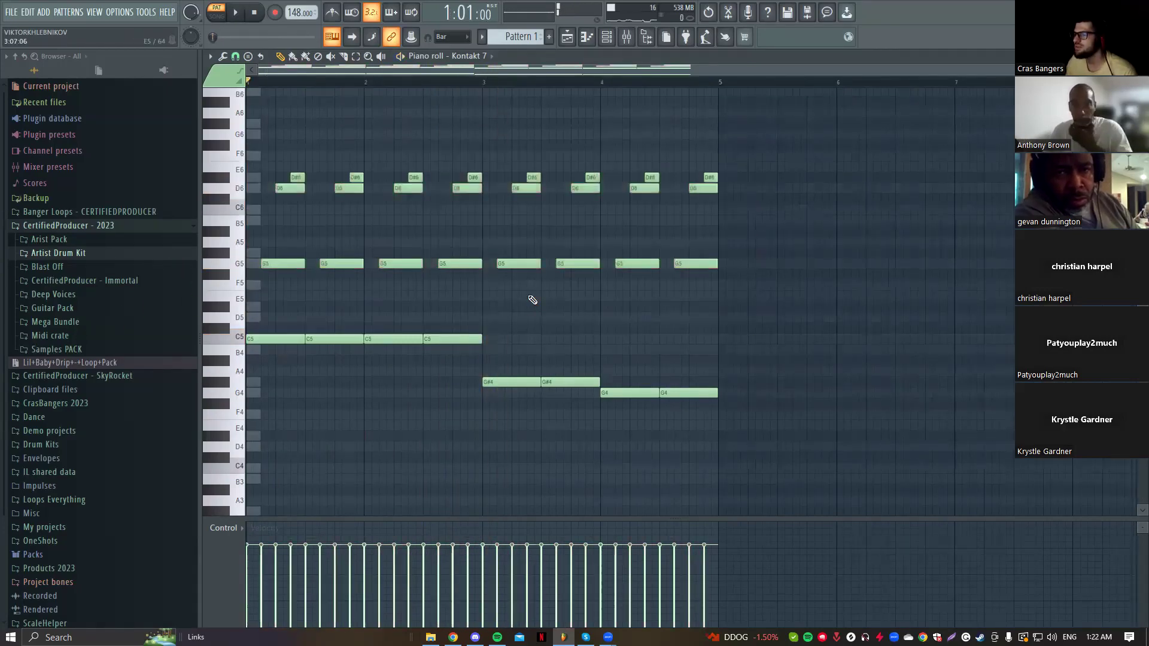
scroll(461, 259, "up", 3)
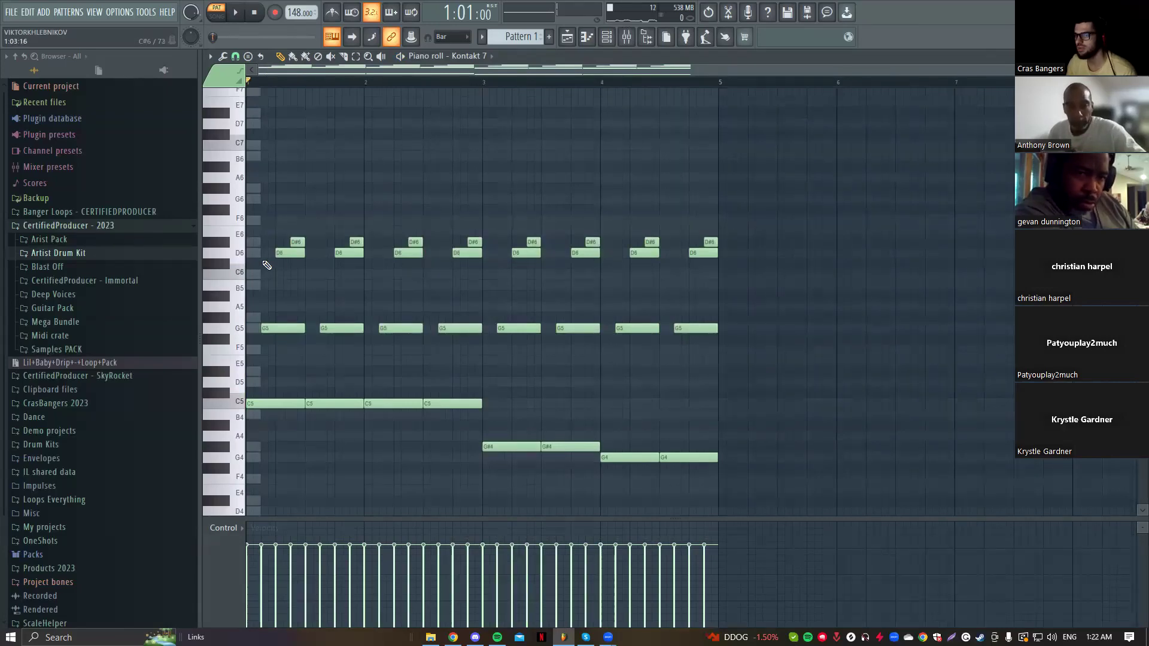
left_click(265, 145)
left_click(344, 146)
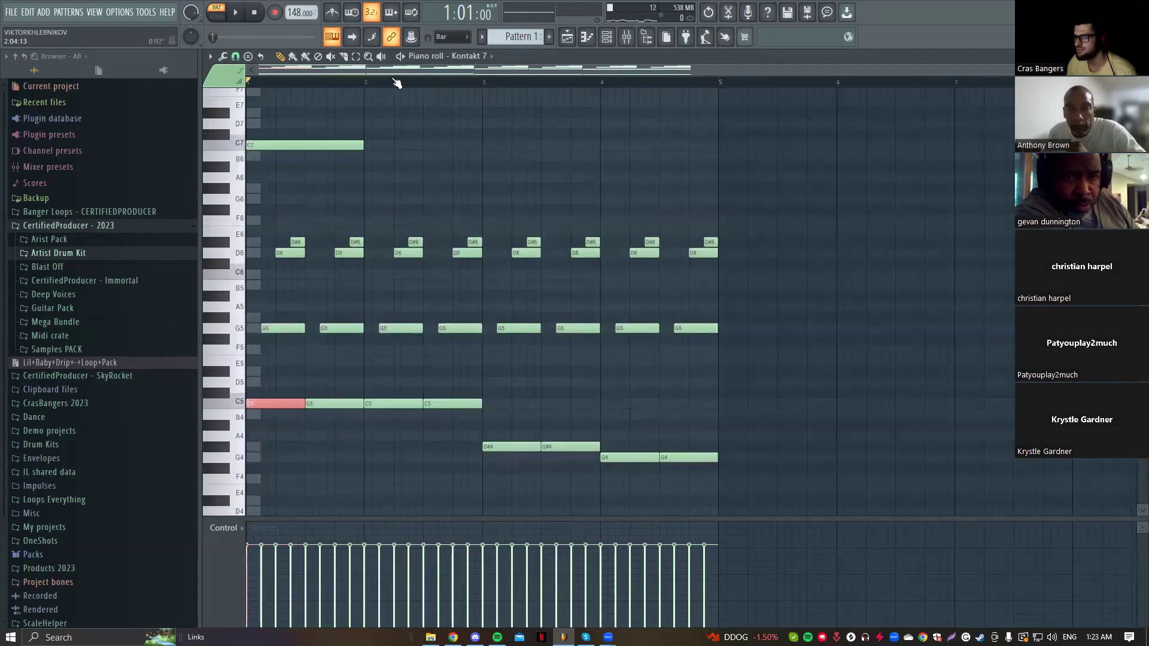
Step: Audition the C7 note with the pattern and extend it to two bars, through the end of bar 2
key("space")
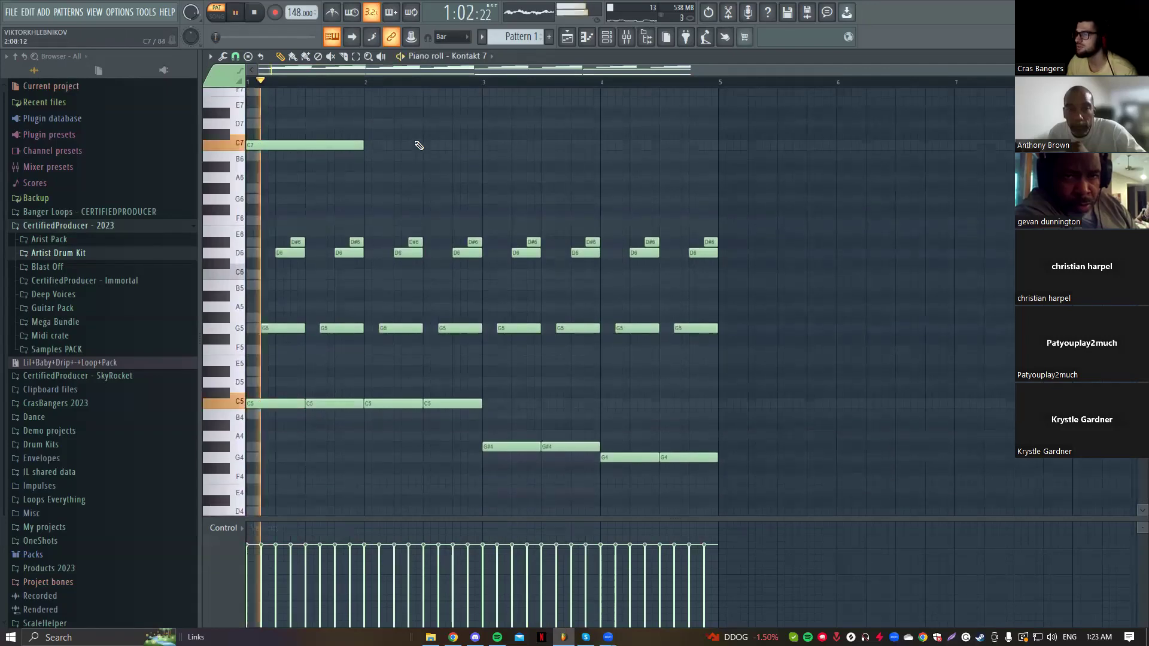
key("space")
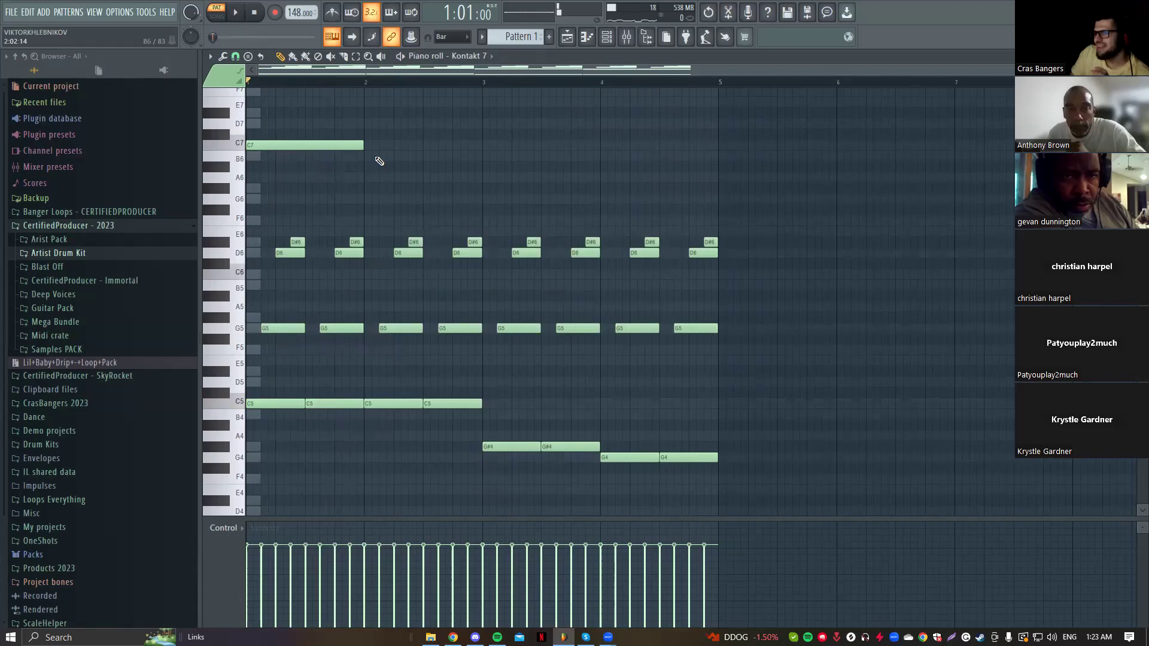
left_click(367, 146)
right_click(421, 147)
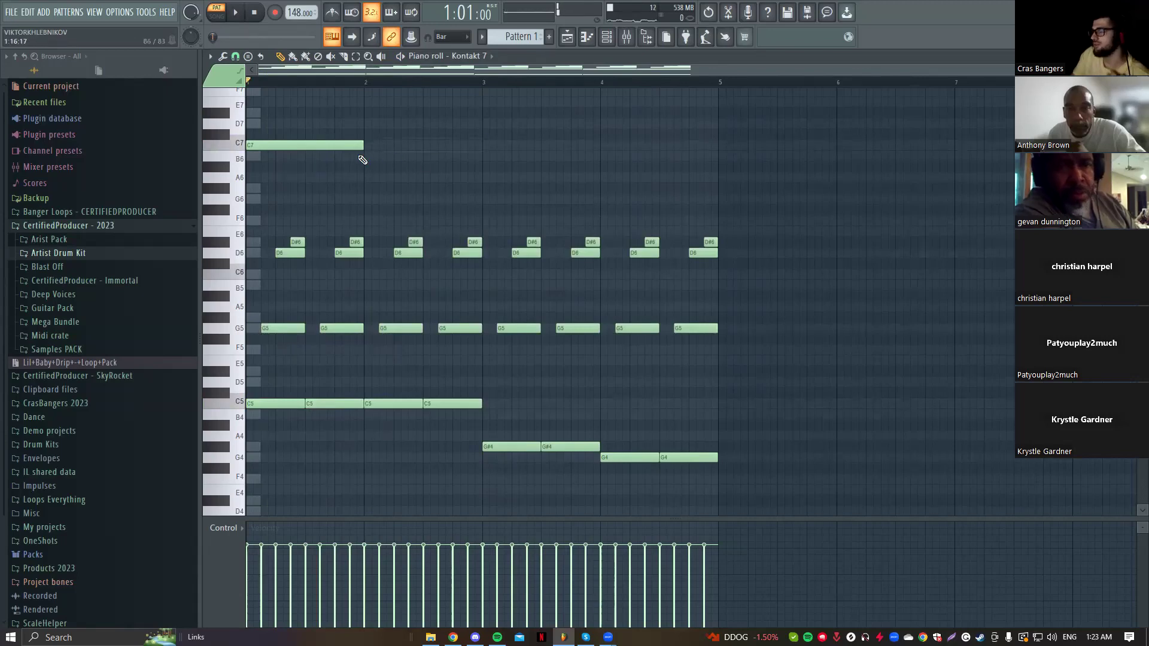
left_click_drag(365, 147, 482, 152)
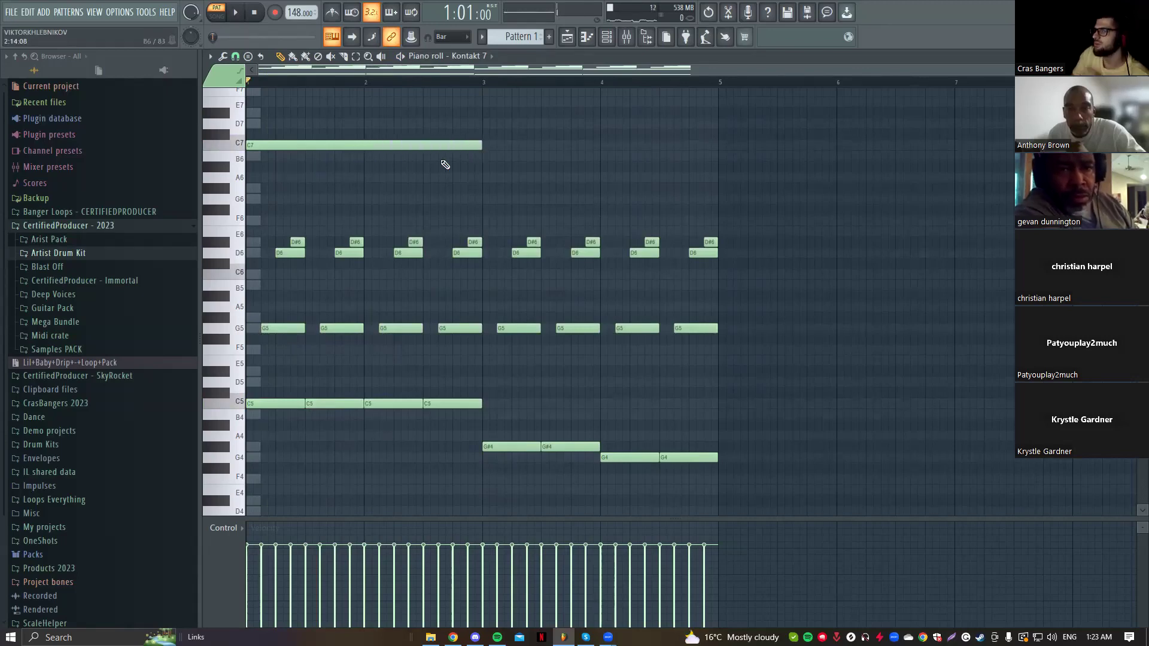
Step: Lower the velocity of the C7 note and add a two-bar G#6 note starting at bar 3
left_click_drag(272, 131, 301, 157)
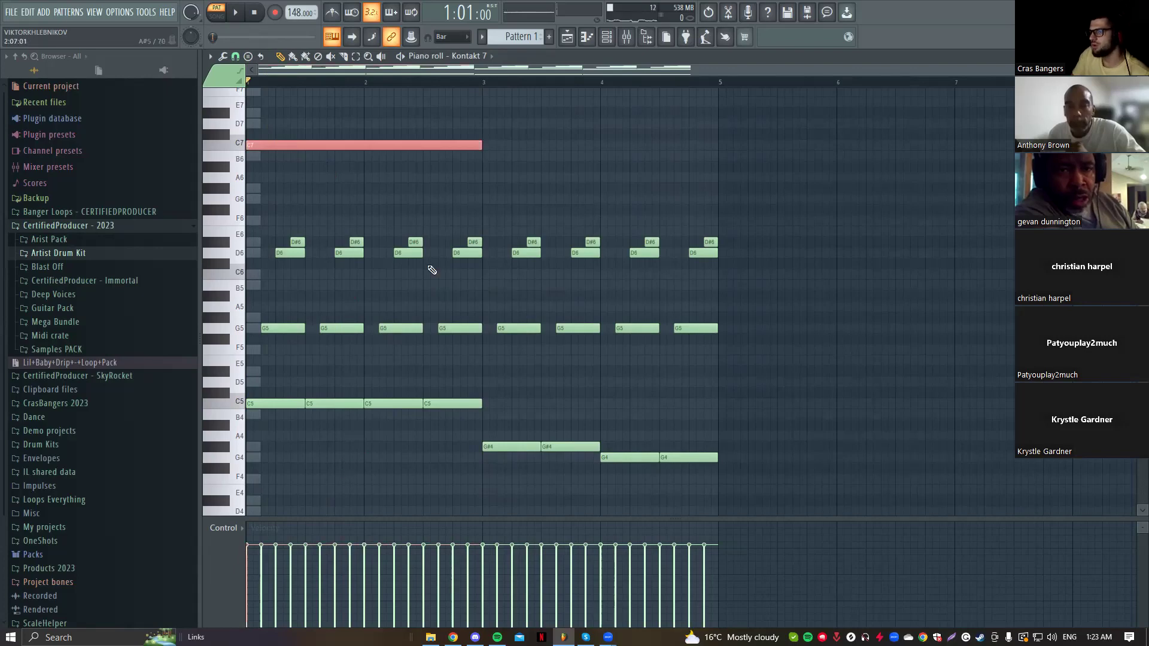
key("ctrl+d")
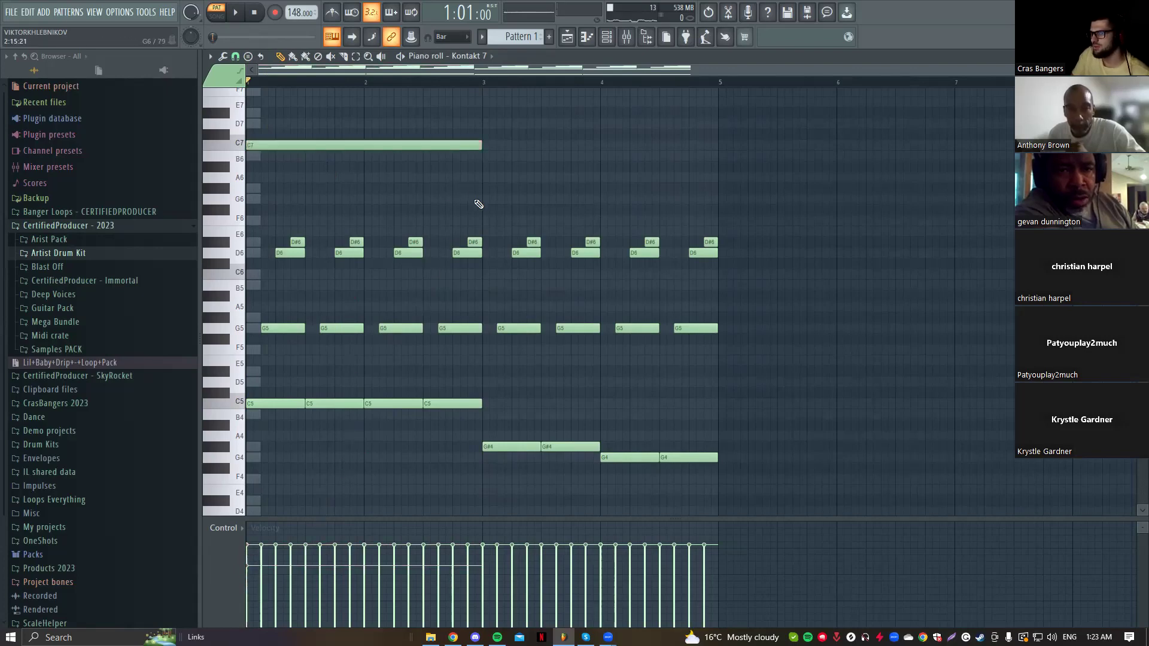
left_click(482, 188)
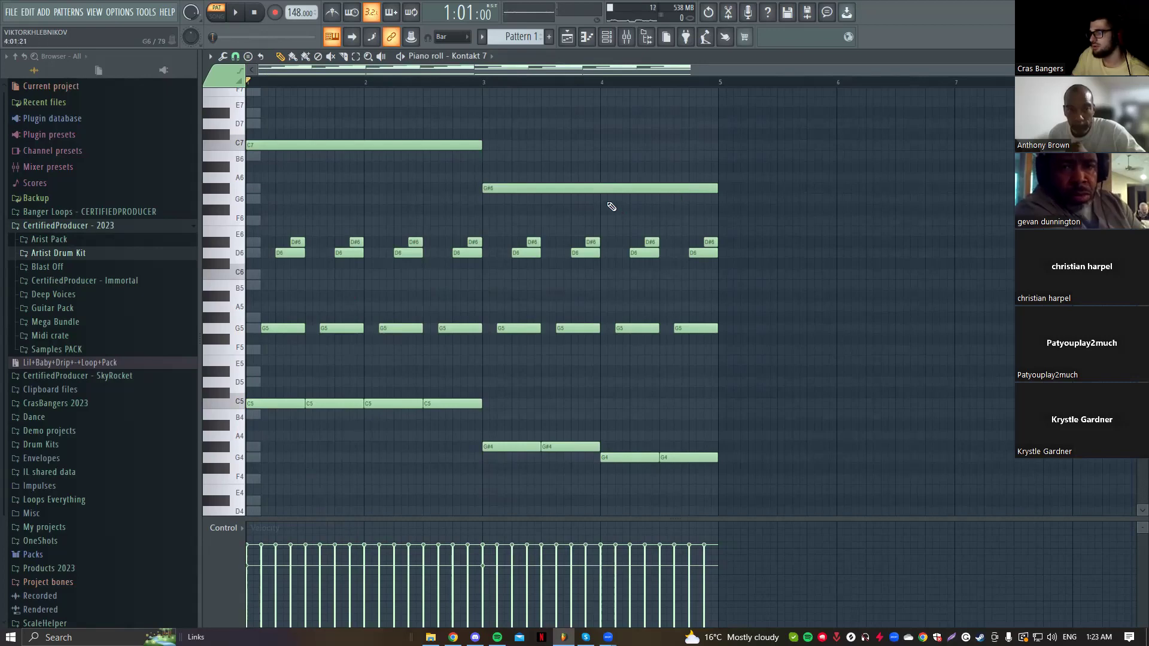
Step: Shorten the long C7 note to end at beat 4 of bar 2 and fill that beat with a second C7 note
key("space")
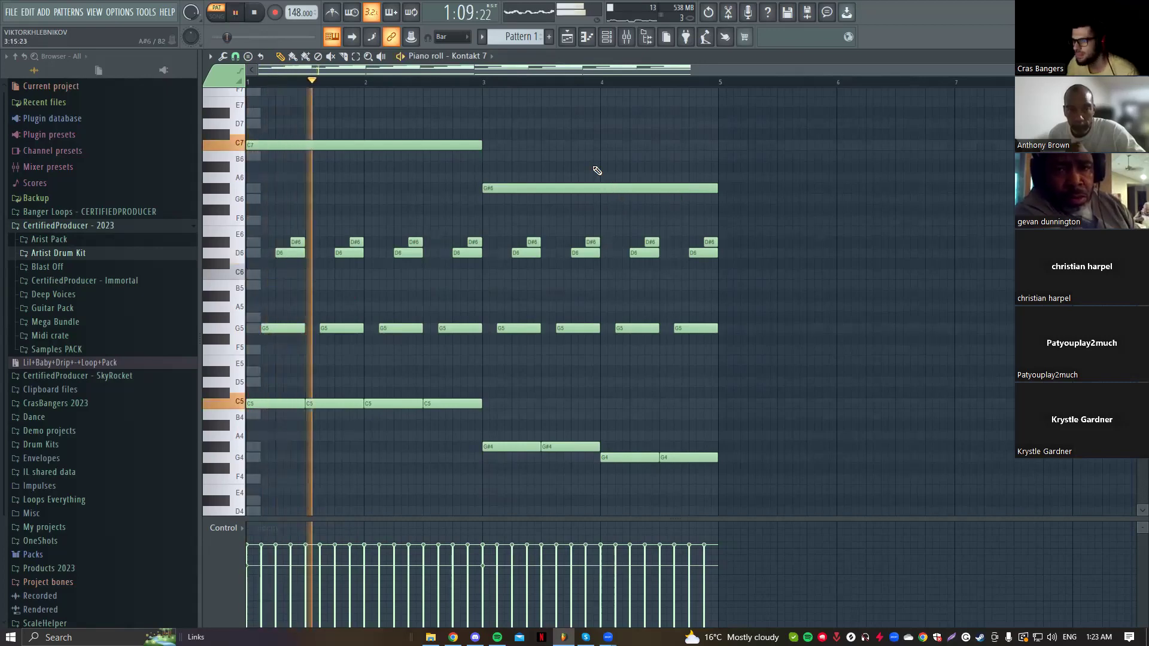
key("ctrl+d")
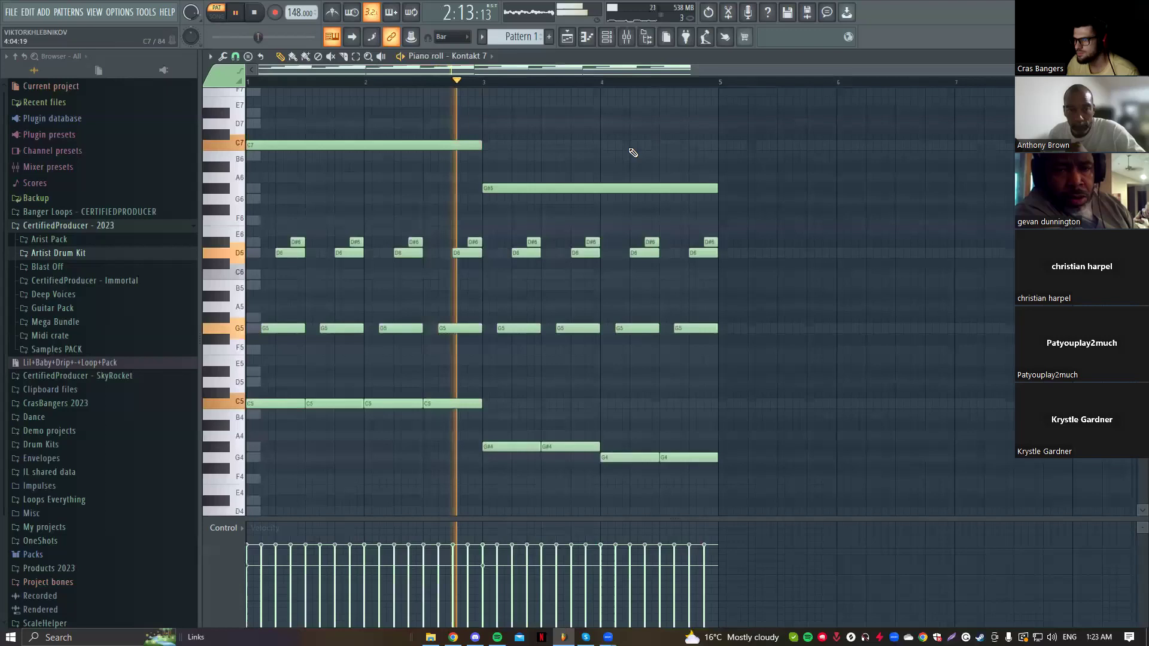
left_click_drag(479, 148, 452, 148)
key("space")
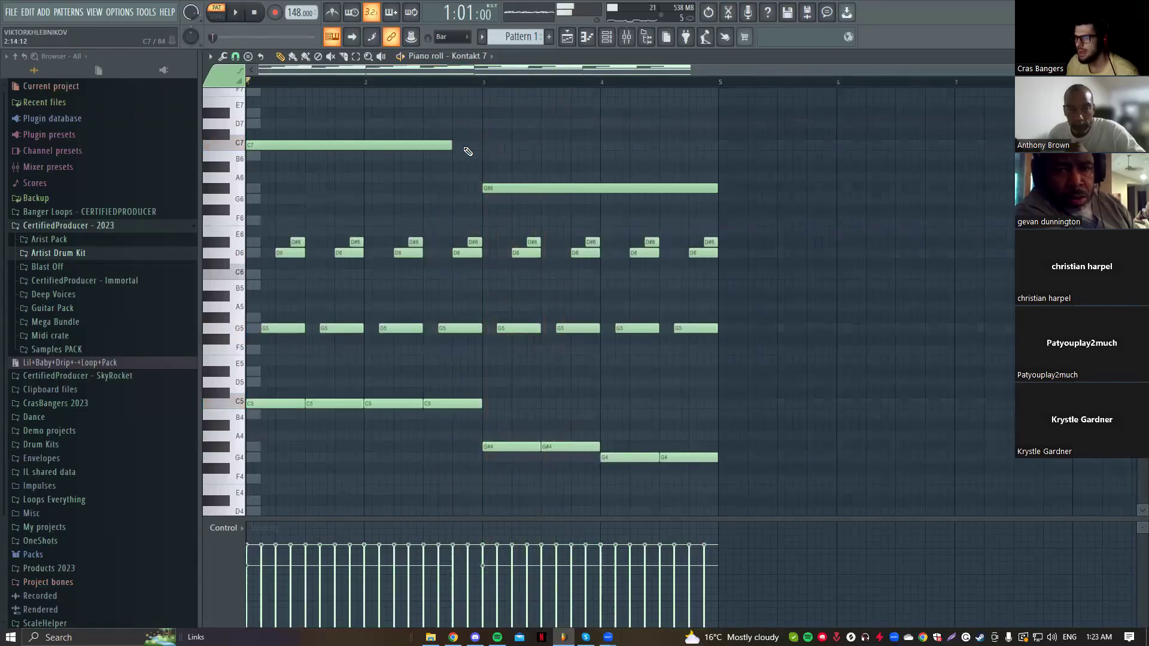
left_click(457, 149)
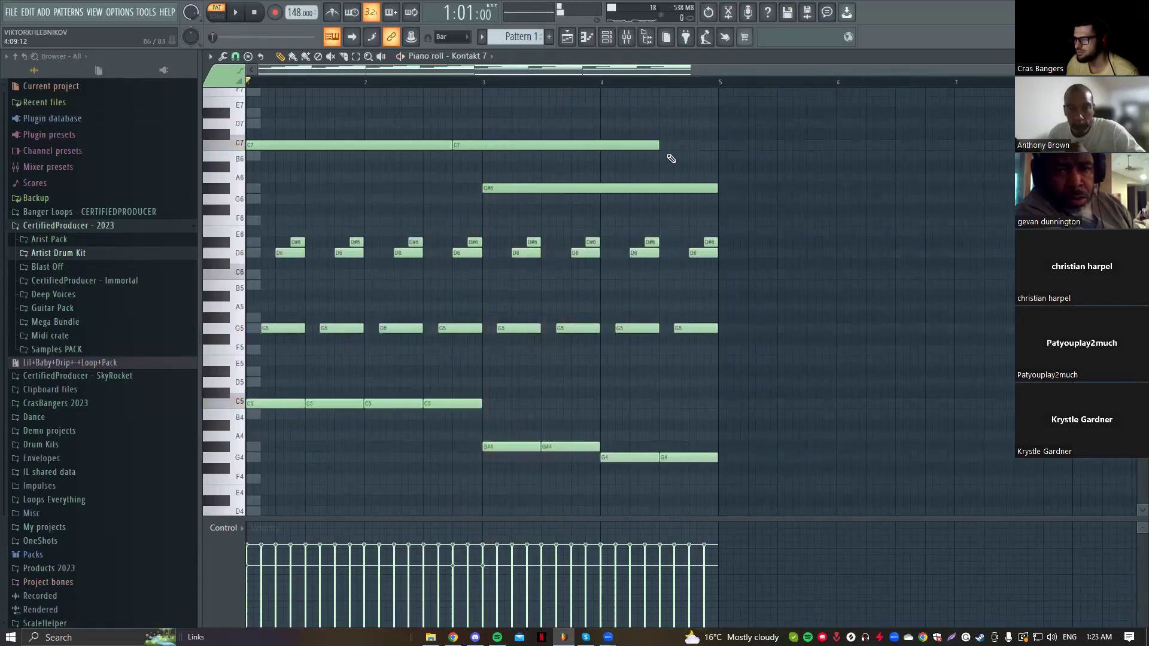
key("space")
left_click_drag(657, 148, 481, 148)
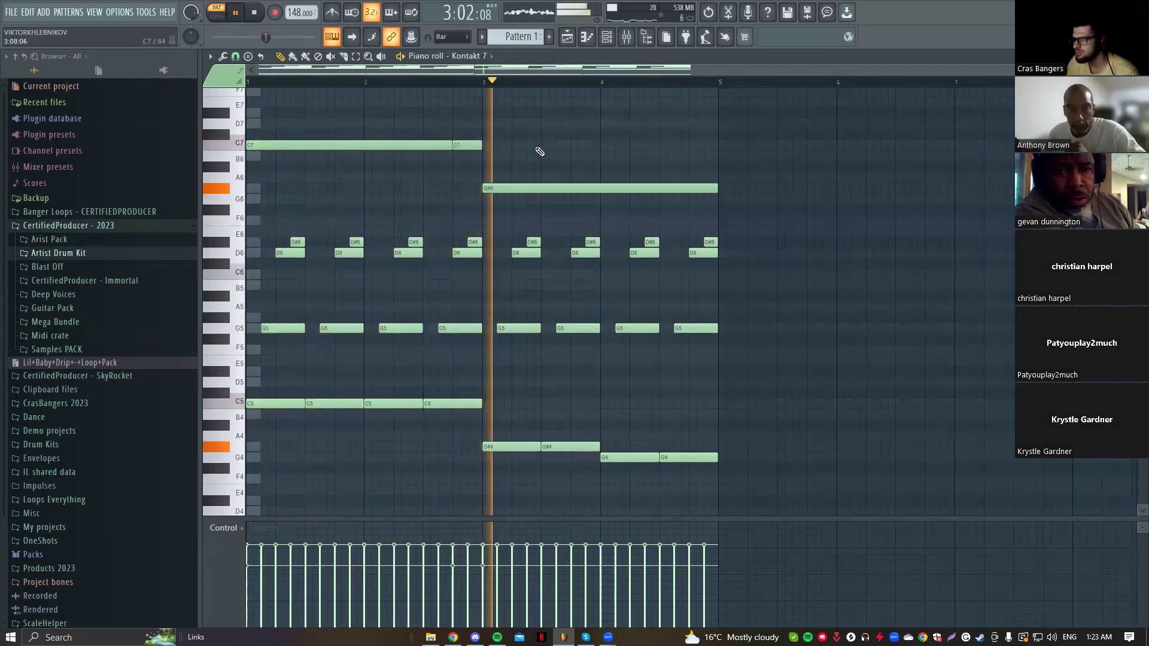
Step: Shorten the G#6 note to end at beat 4 of bar 4 and add a one-beat G6 note in that beat
left_click_drag(716, 188, 721, 215)
left_click(692, 199)
key("space")
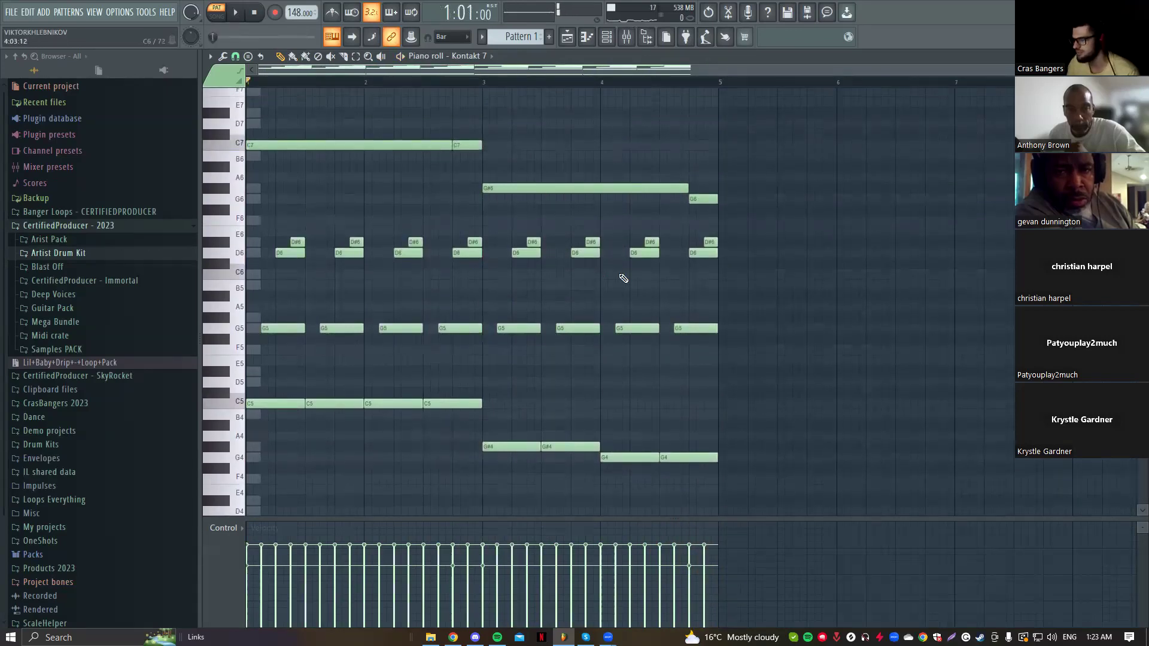
Step: During playback, raise the last D#6 note of bar 4 to F6 and try other pitches on the D#6 and D6 notes before it
left_click_drag(775, 226, 48, 359)
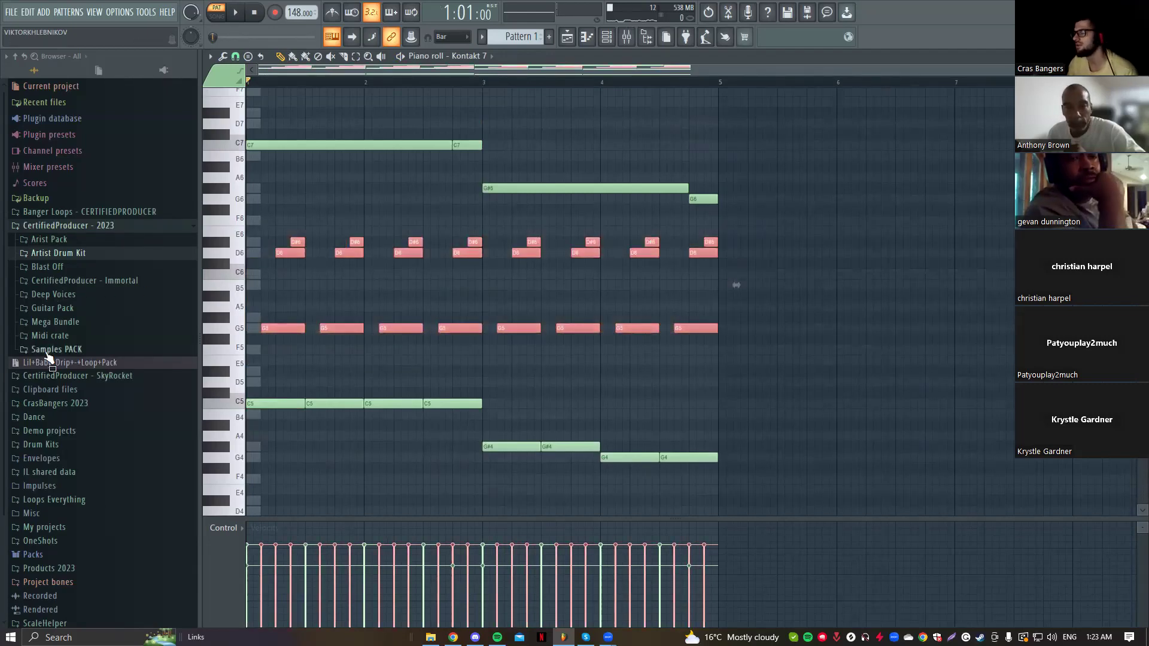
key("ctrl+d")
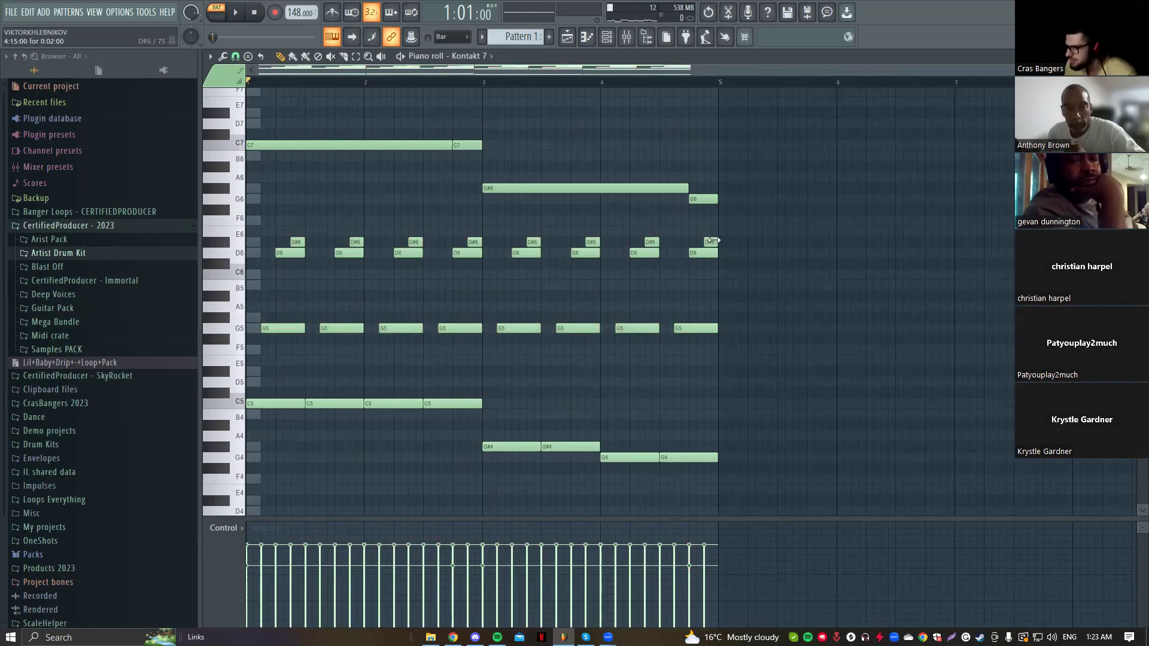
key("space")
left_click_drag(651, 241, 647, 217)
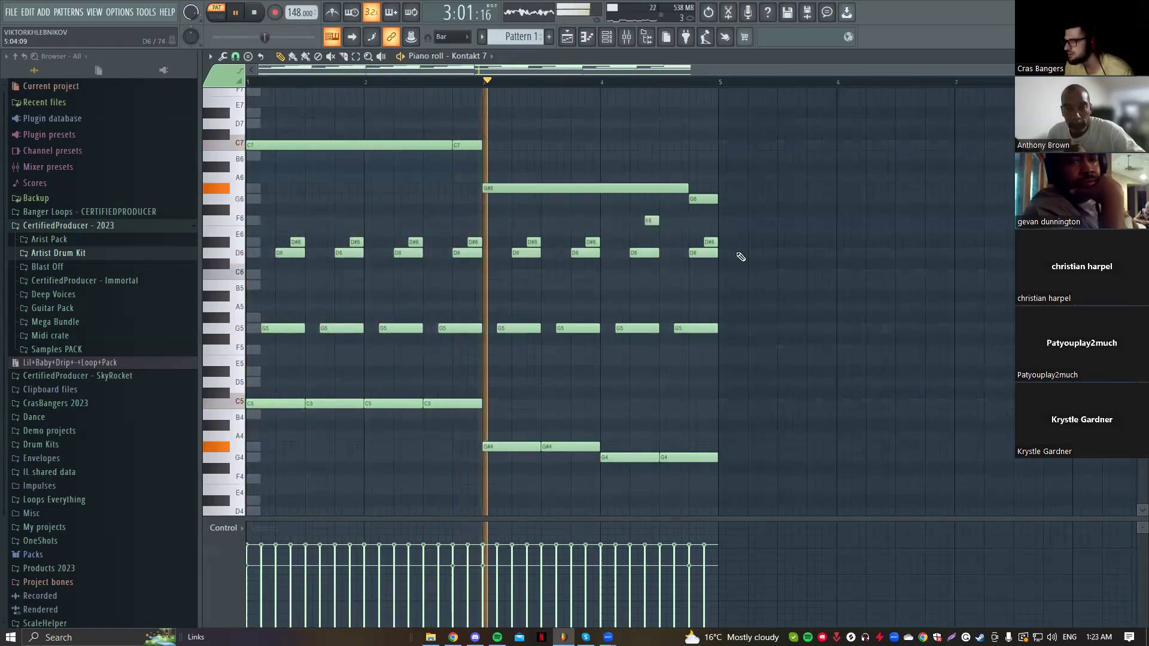
left_click_drag(709, 243, 709, 222)
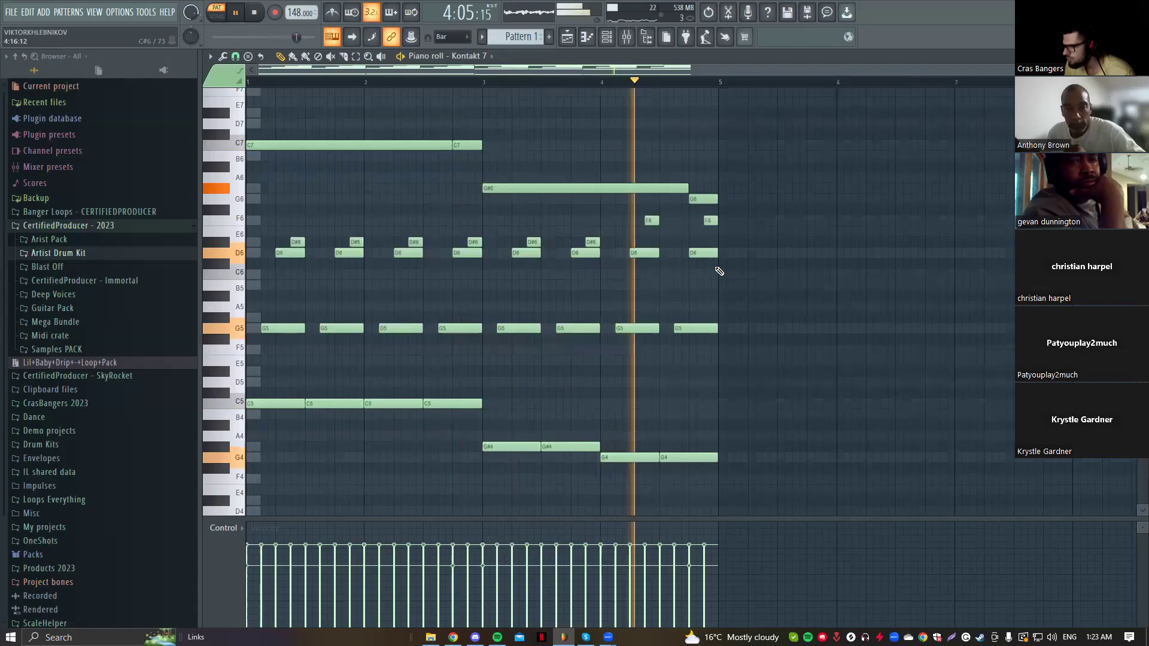
left_click_drag(647, 221, 645, 274)
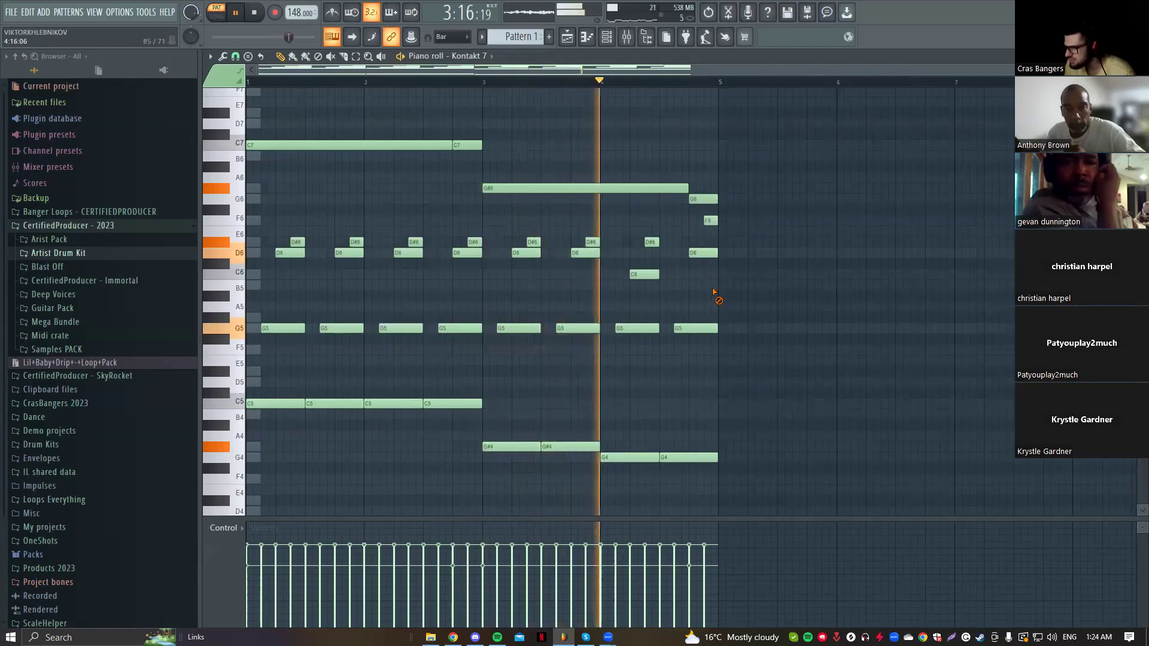
left_click_drag(645, 274, 647, 252)
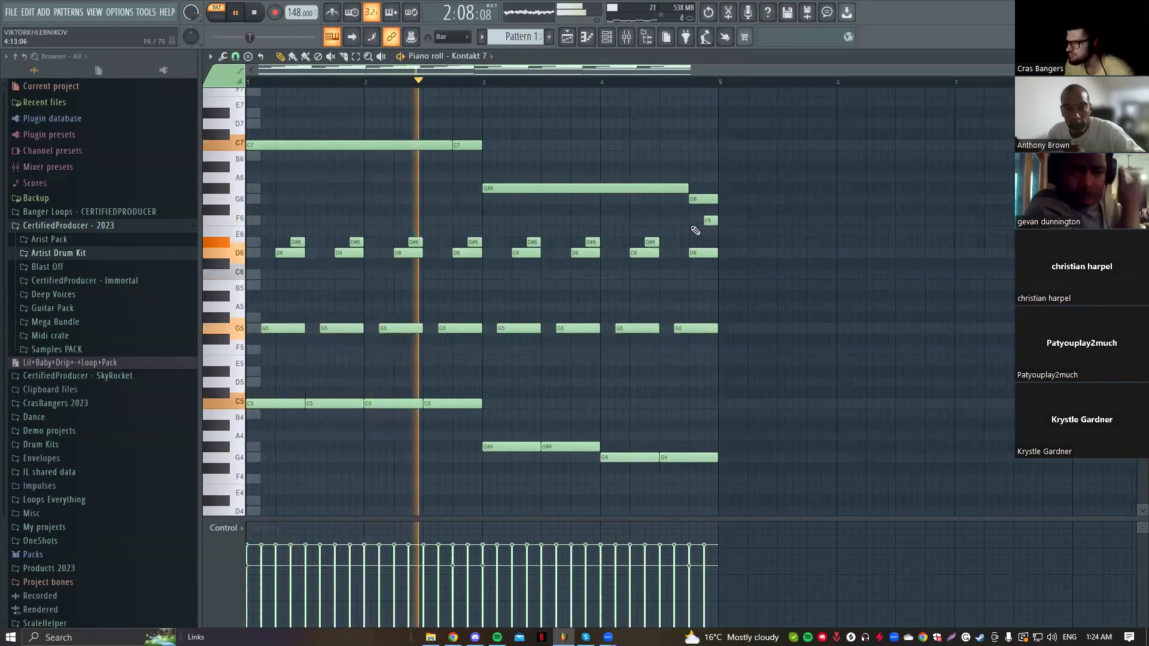
Step: Play the pattern through and review the high melody notes together with the low bass notes
scroll(769, 206, "down", 5)
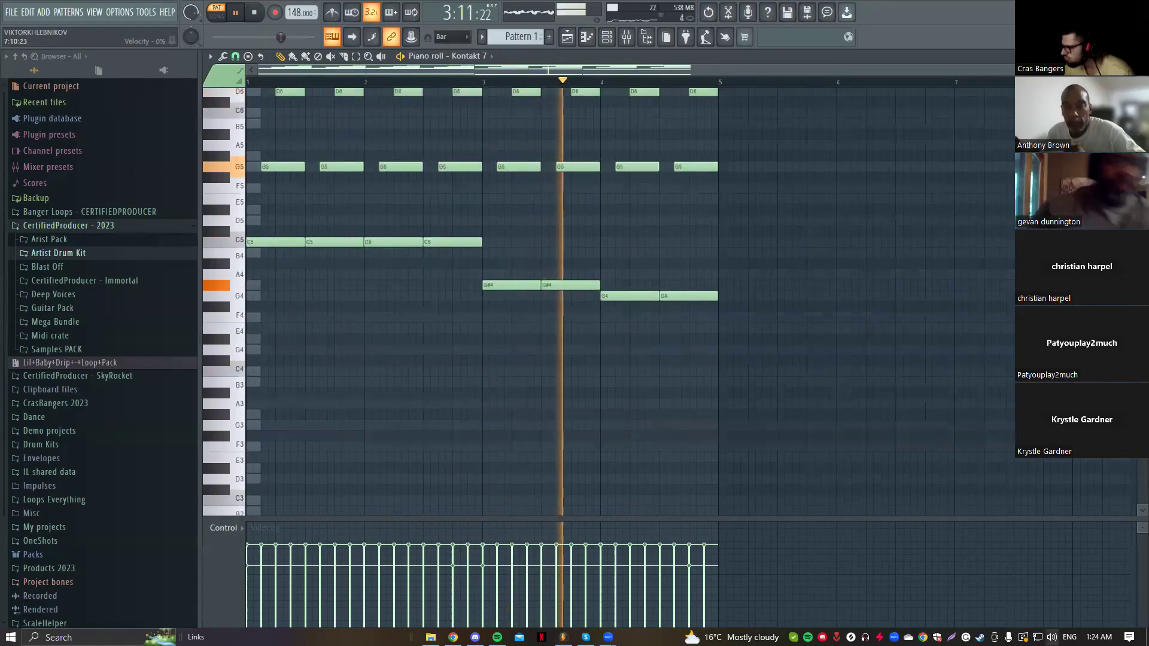
scroll(891, 461, "up", 5)
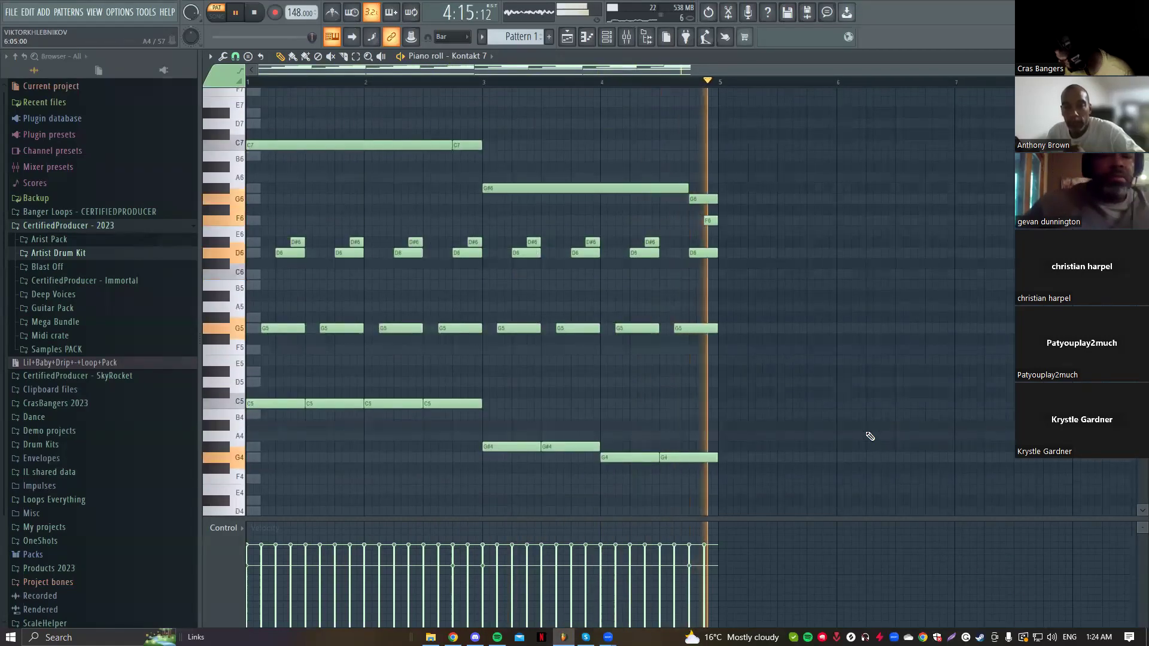
scroll(869, 436, "up", 3)
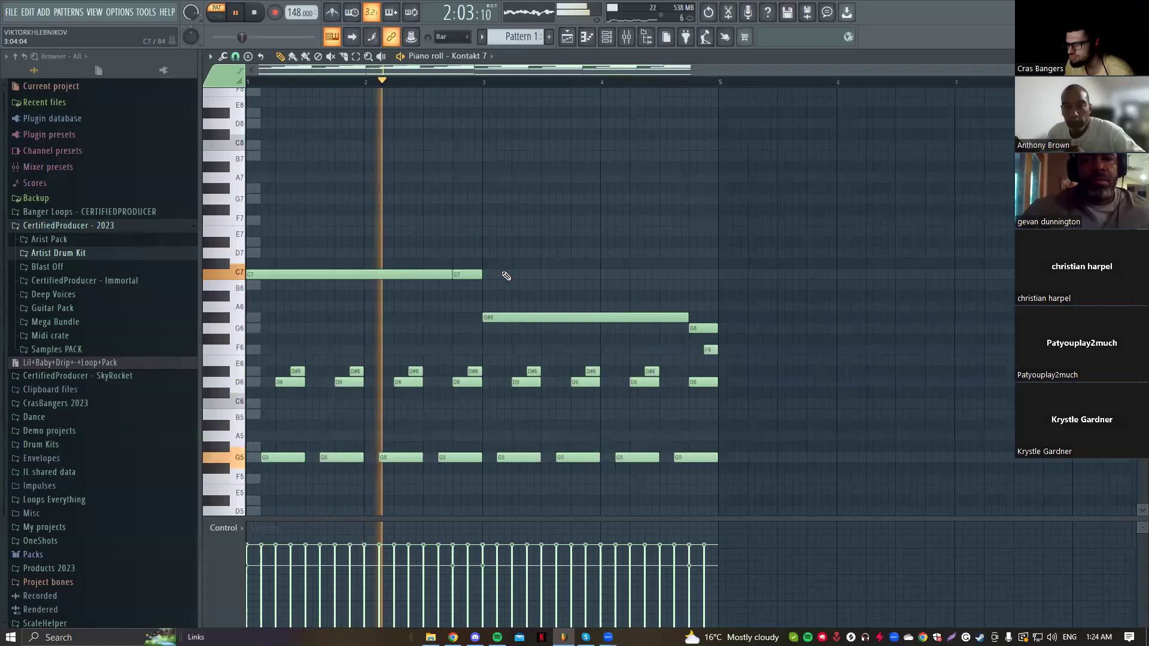
scroll(658, 365, "down", 1)
scroll(637, 413, "down", 13)
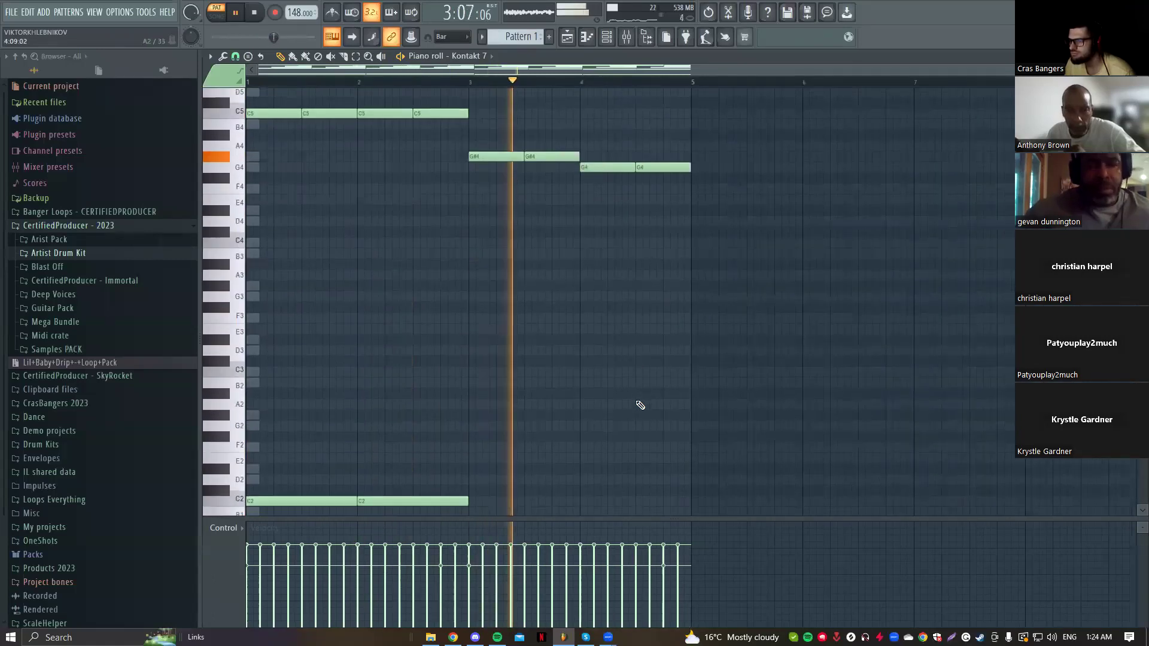
key("space")
scroll(647, 407, "up", 14)
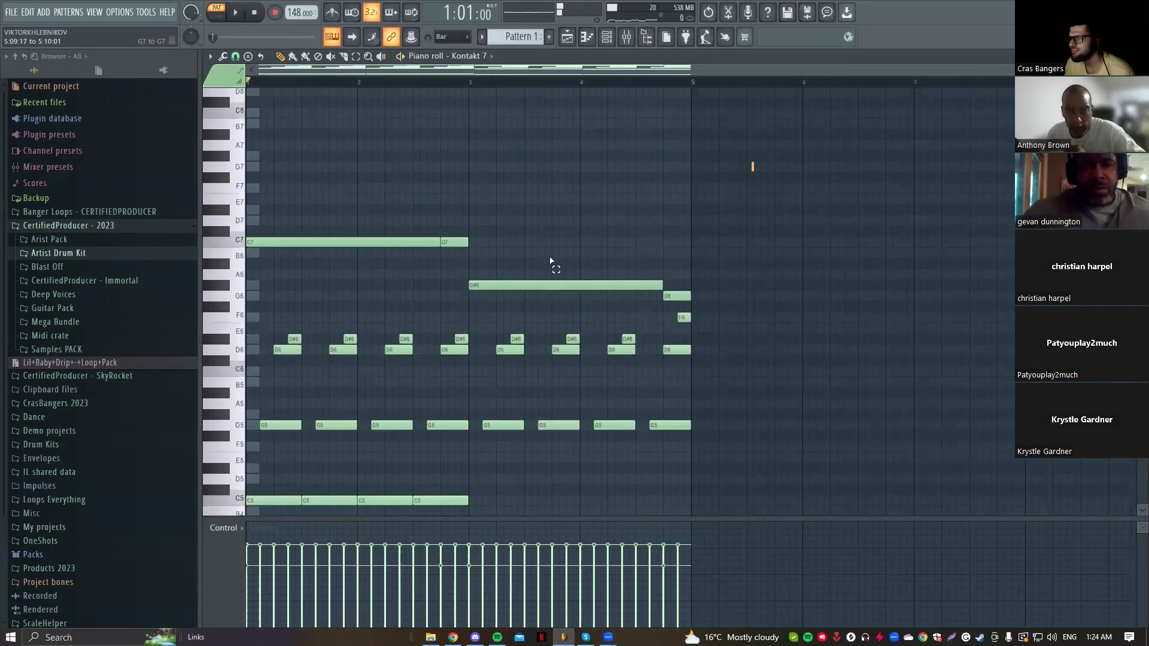
Step: Duplicate all notes of the four-bar pattern into bars 5 to 8
left_click_drag(751, 163, 281, 323)
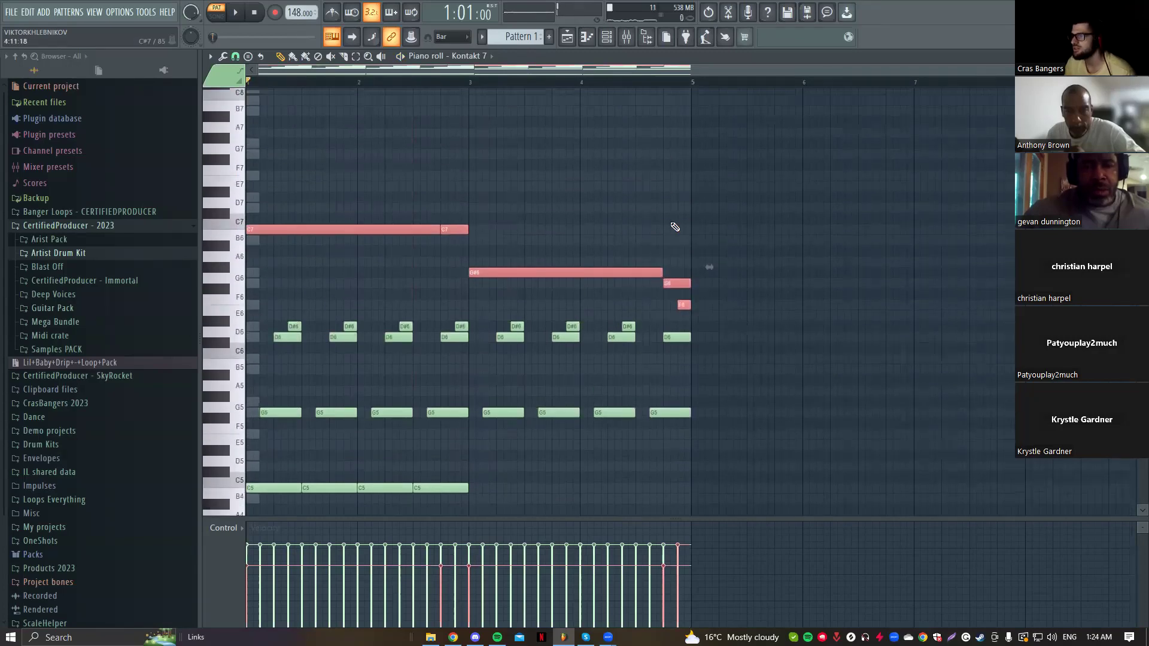
left_click(751, 155)
key("ctrl+a")
scroll(437, 257, "down", 12)
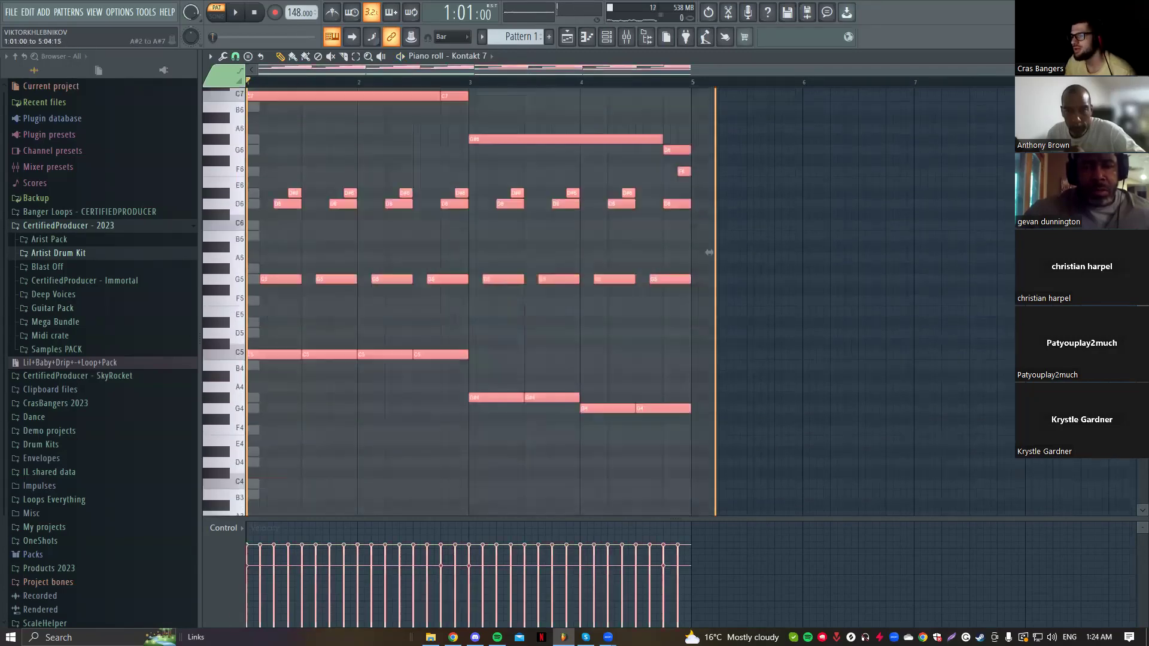
scroll(436, 256, "down", 4)
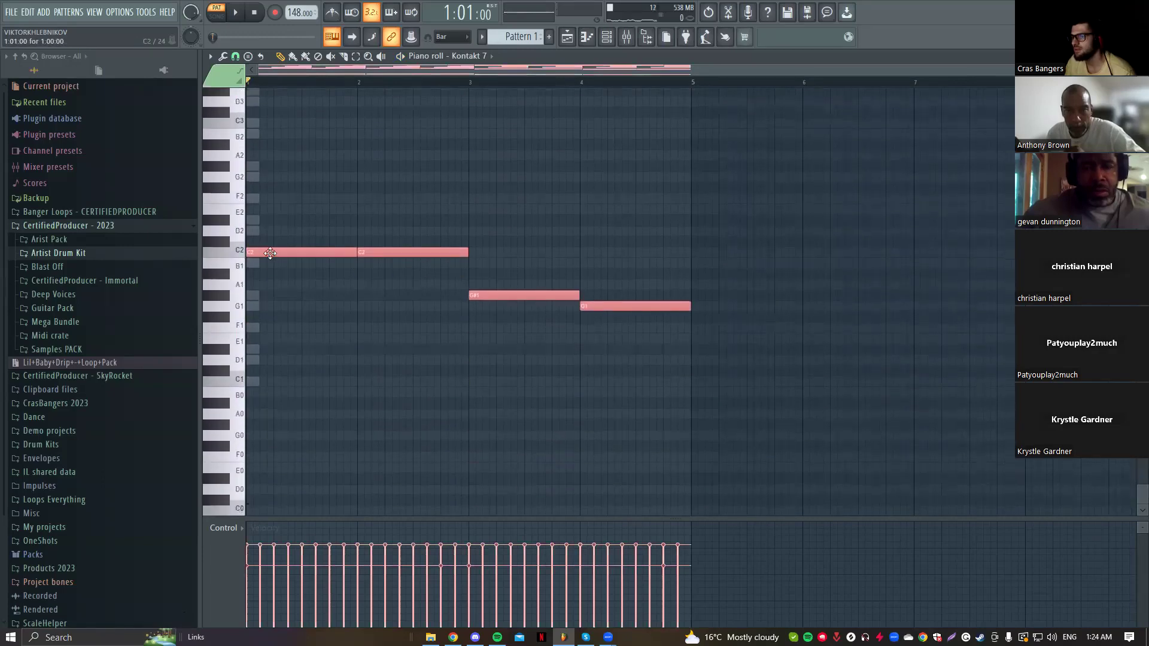
left_click_drag(275, 254, 718, 263)
scroll(724, 265, "down", 3)
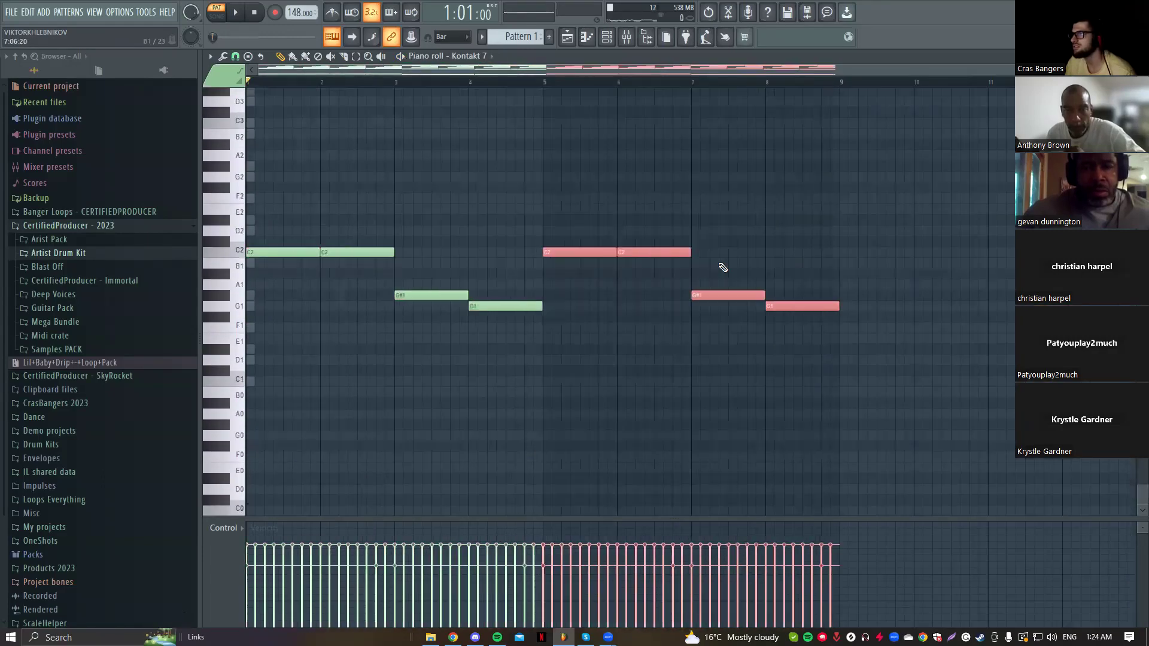
scroll(893, 328, "up", 7)
left_click(893, 330)
Step: Delete the high C7, G#6, G6 and F6 notes from bars 1 to 4
scroll(935, 326, "up", 6)
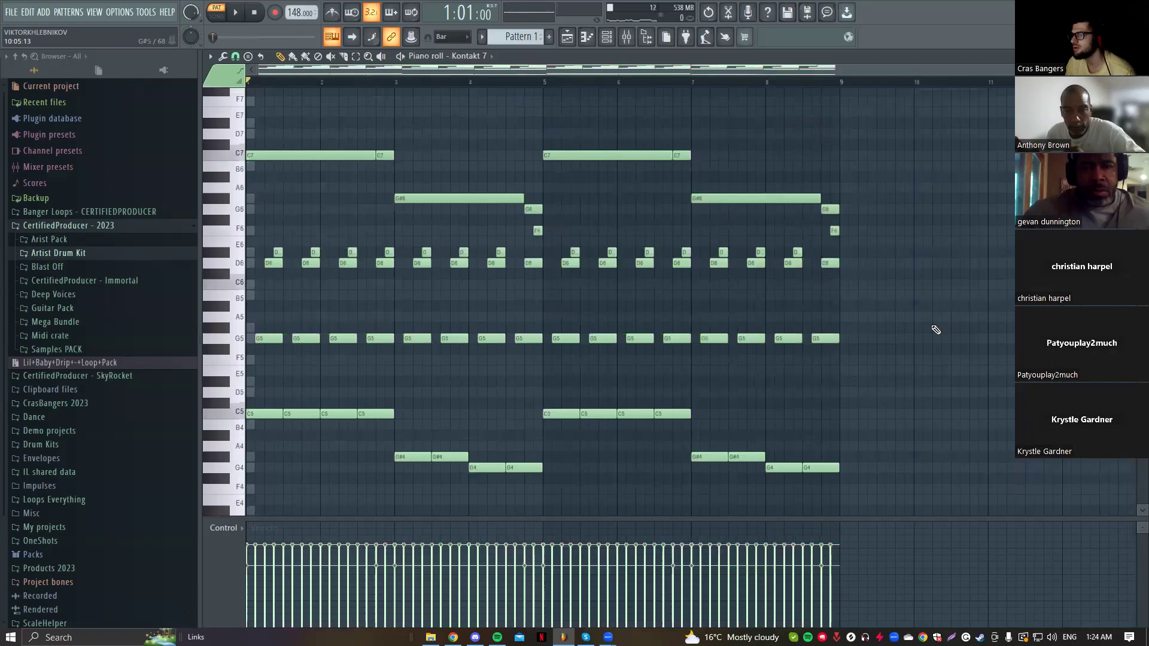
left_click_drag(246, 133, 534, 231)
key("Delete")
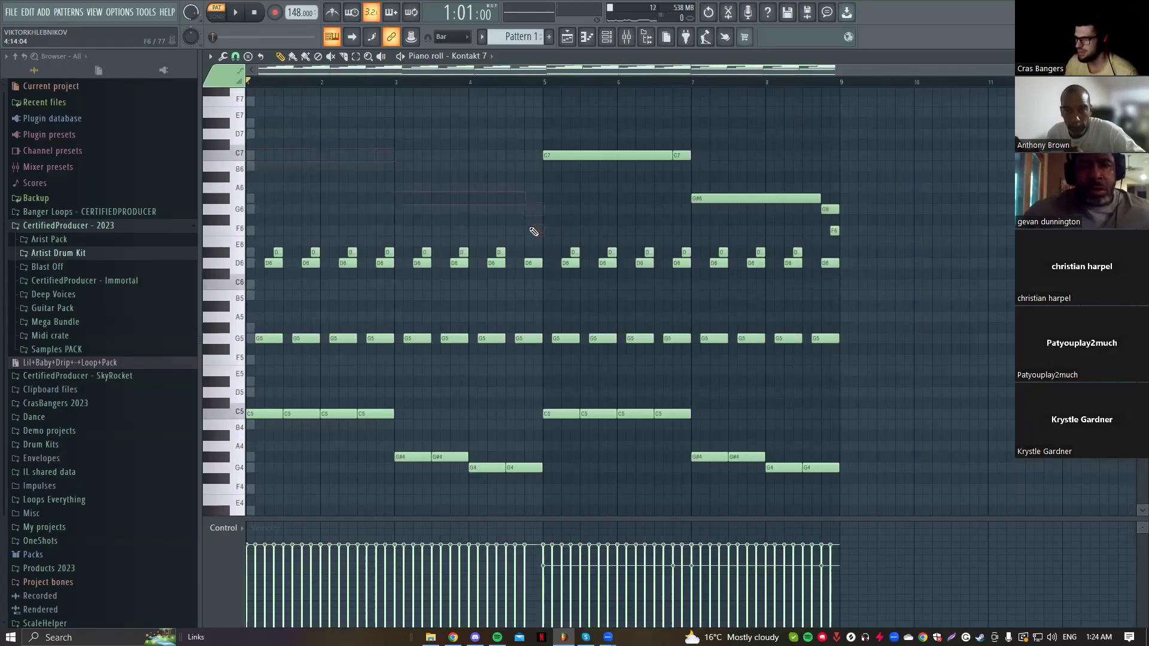
Step: Add a short G6 note at the end of bar 4, just before the long C7 note
left_click_drag(533, 141, 872, 245)
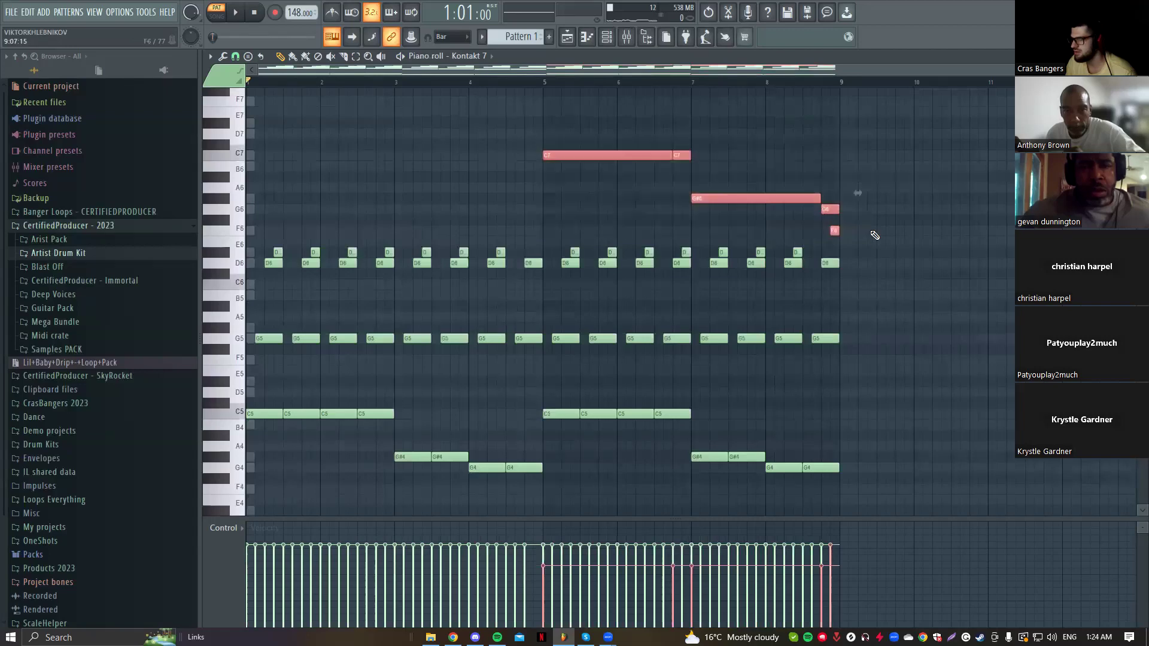
left_click(706, 239)
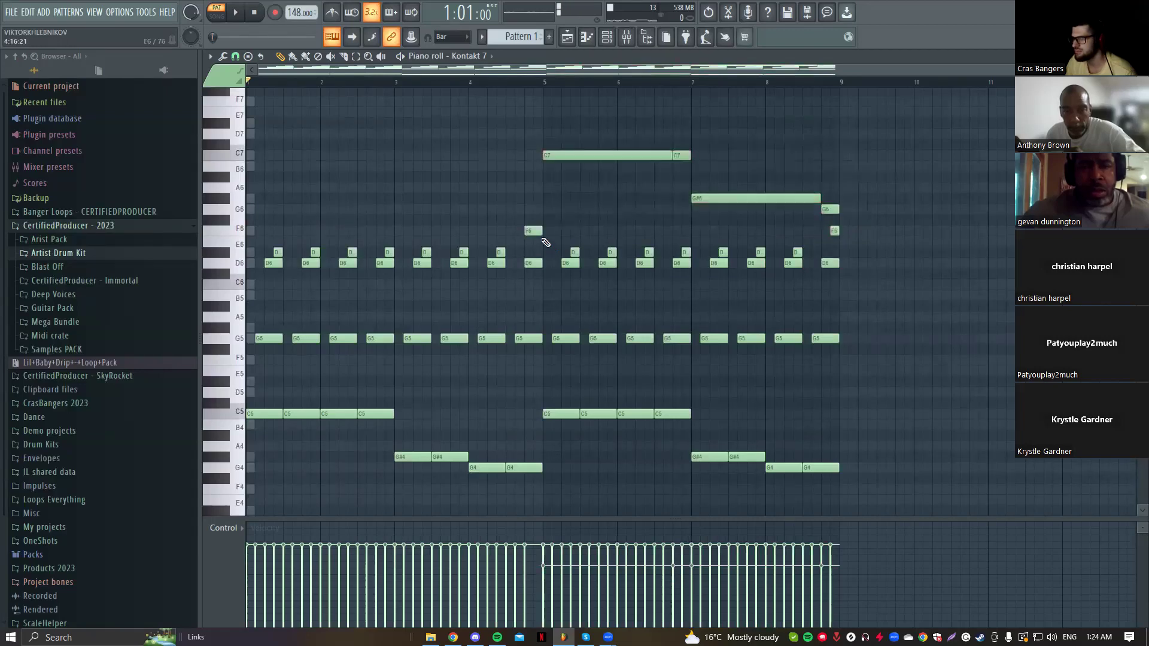
right_click(533, 231)
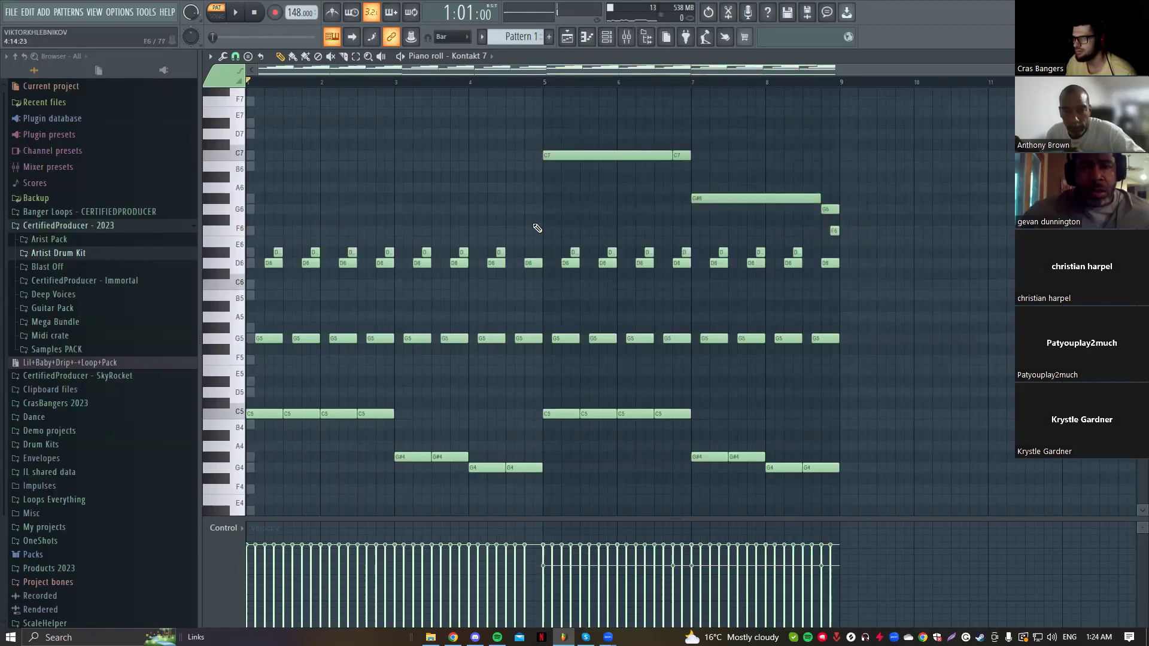
left_click(537, 210)
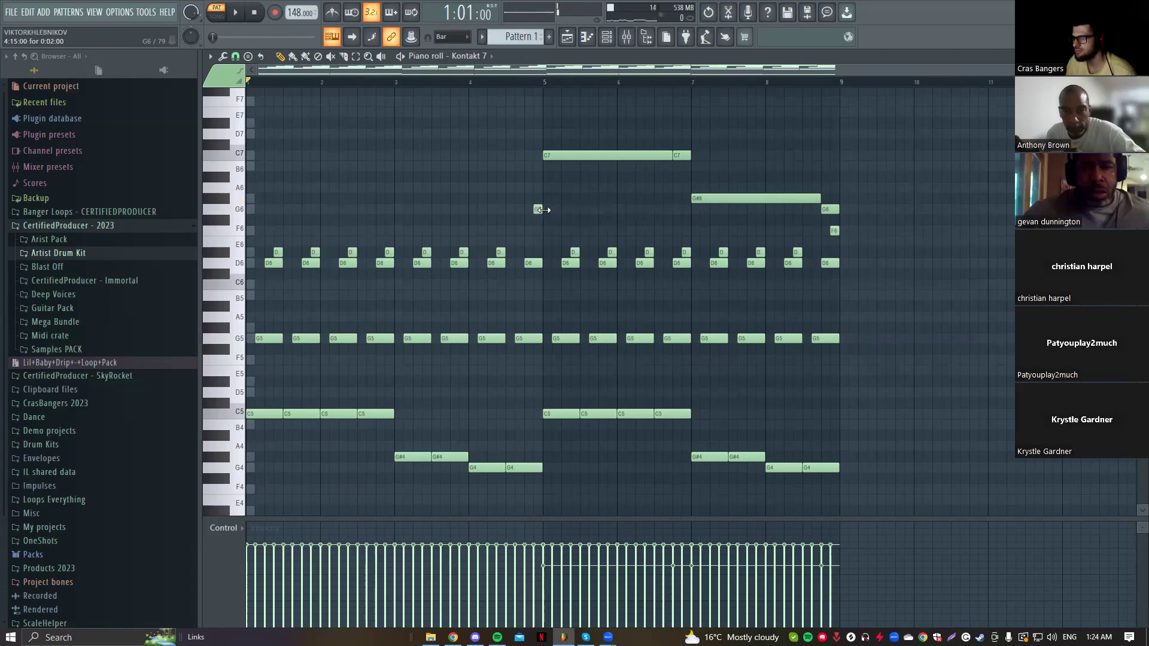
Step: Play the pattern through and check how the G6 pickup note leads into the second half
key("space")
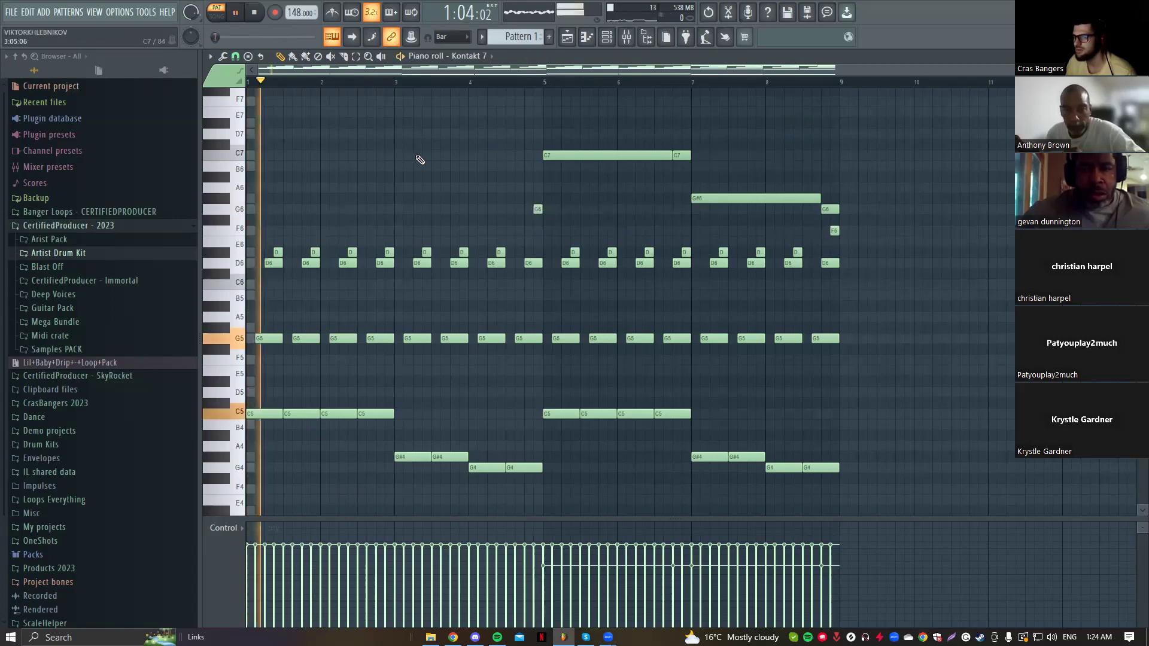
scroll(418, 159, "down", 5)
scroll(494, 251, "up", 1)
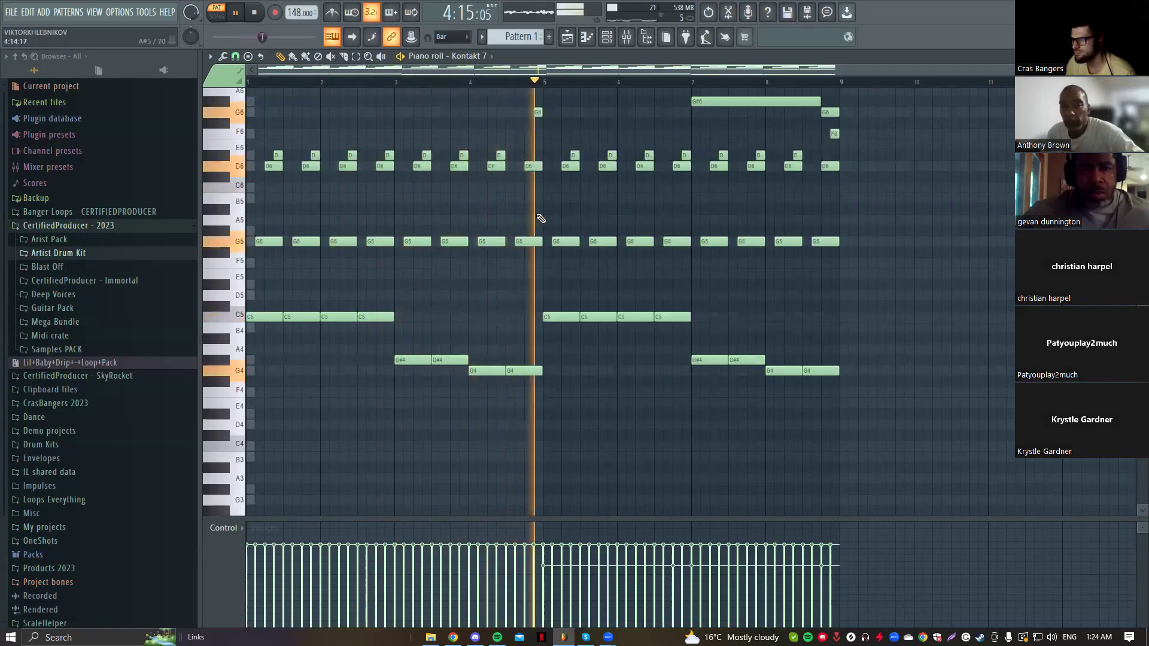
scroll(507, 217, "up", 4)
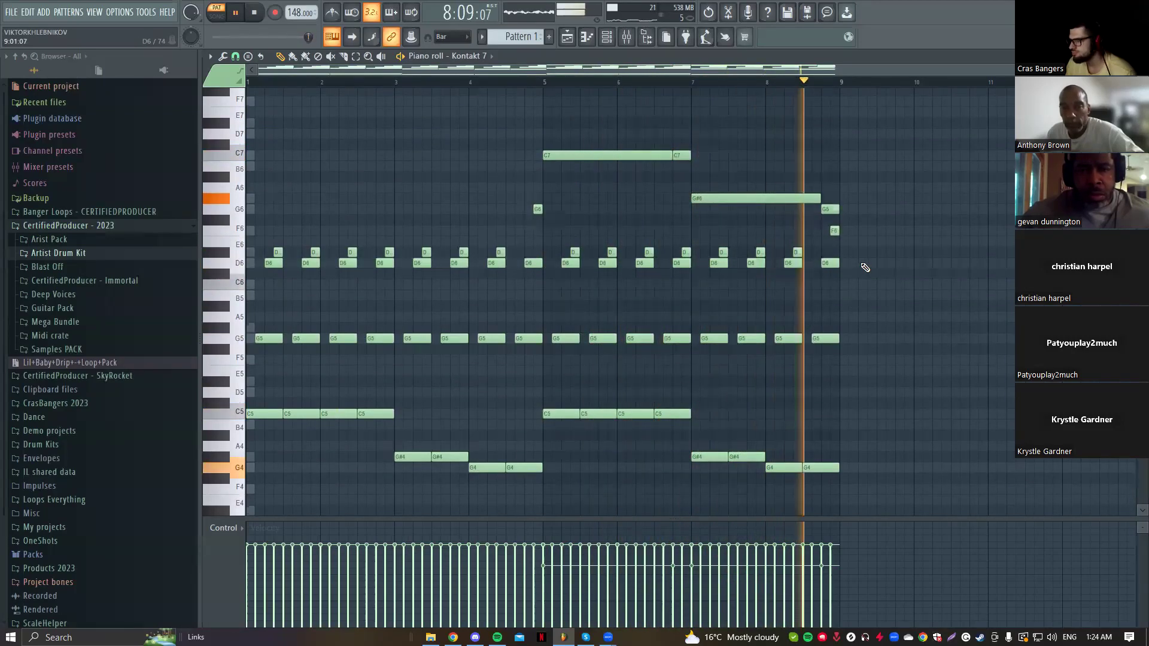
key("space")
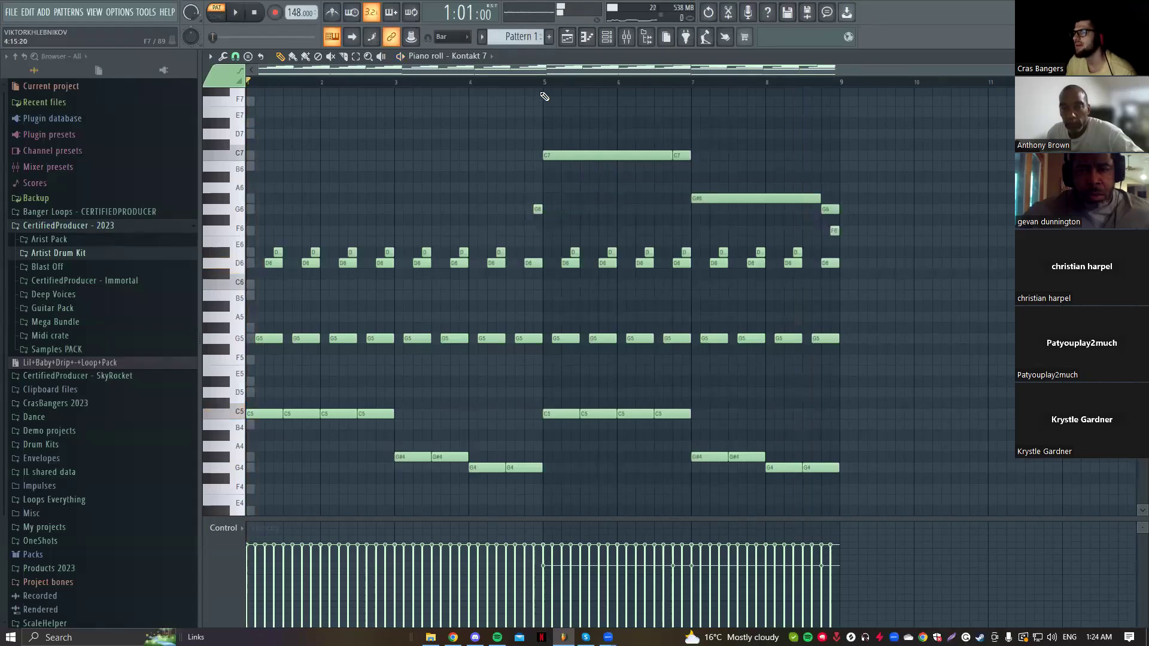
Step: Highlight bars 1 to 4 and bars 5 to 8 in turn to compare them, and review the low bass notes
left_click_drag(542, 80, 248, 80)
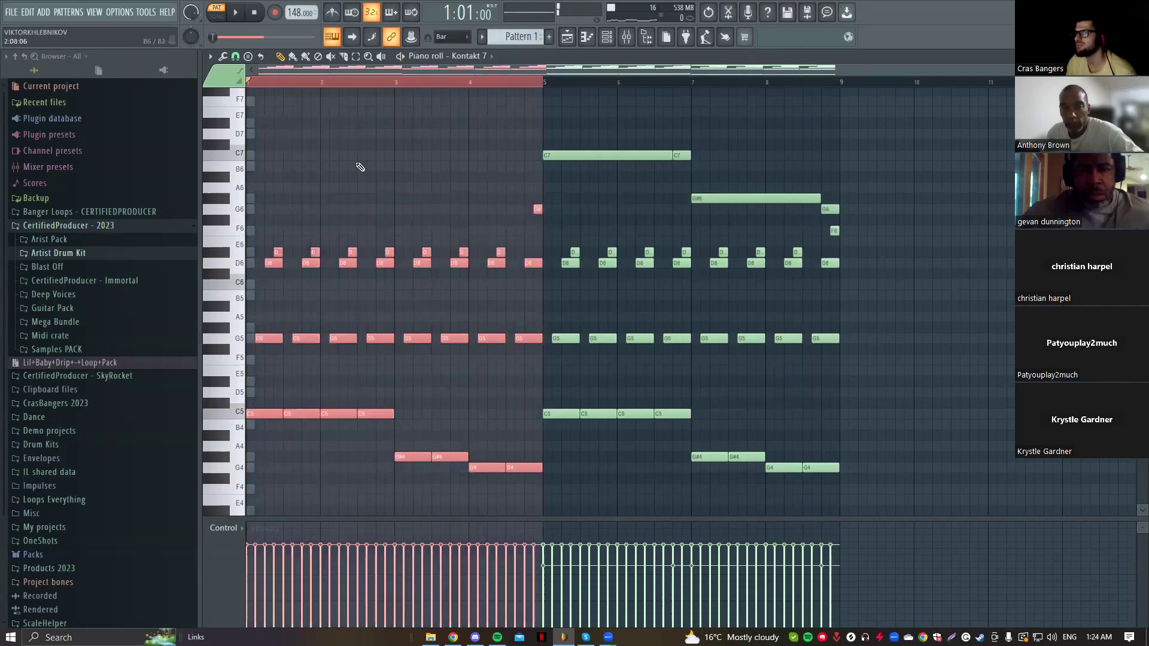
left_click_drag(542, 82, 841, 122)
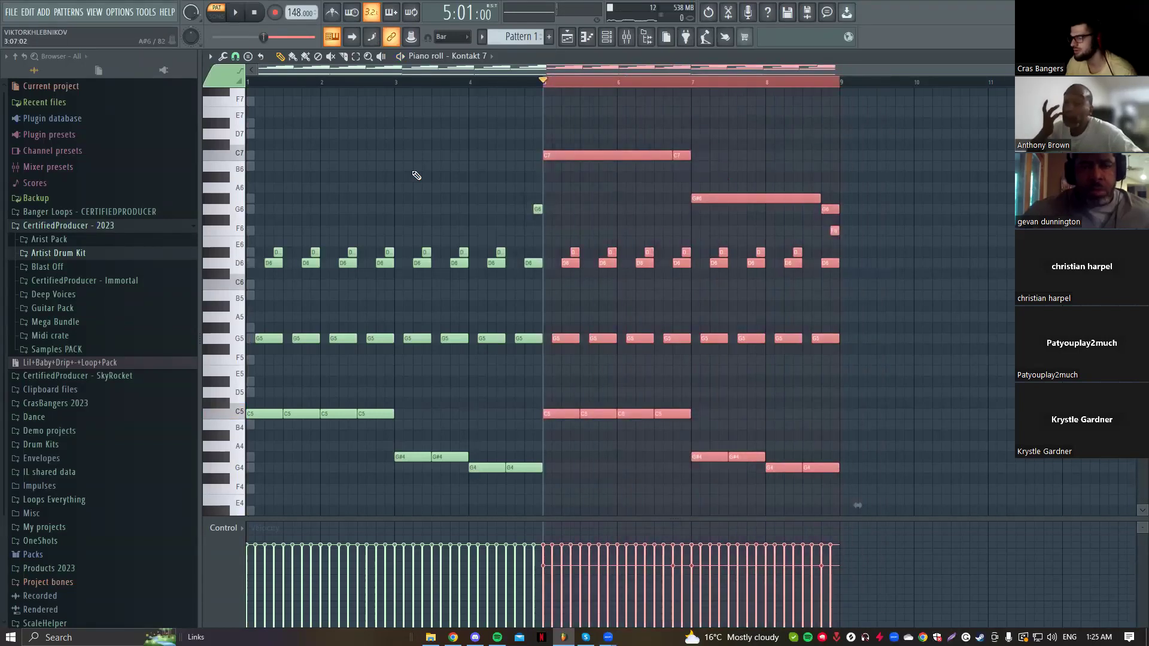
left_click(271, 82)
scroll(566, 288, "down", 10)
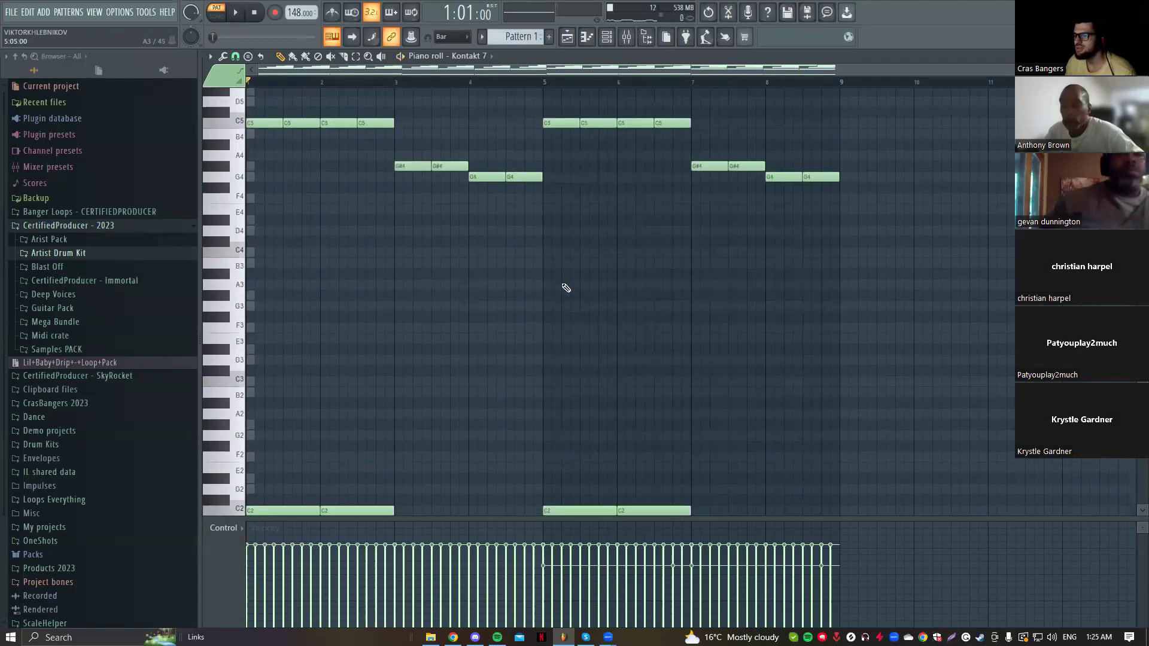
scroll(565, 288, "up", 9)
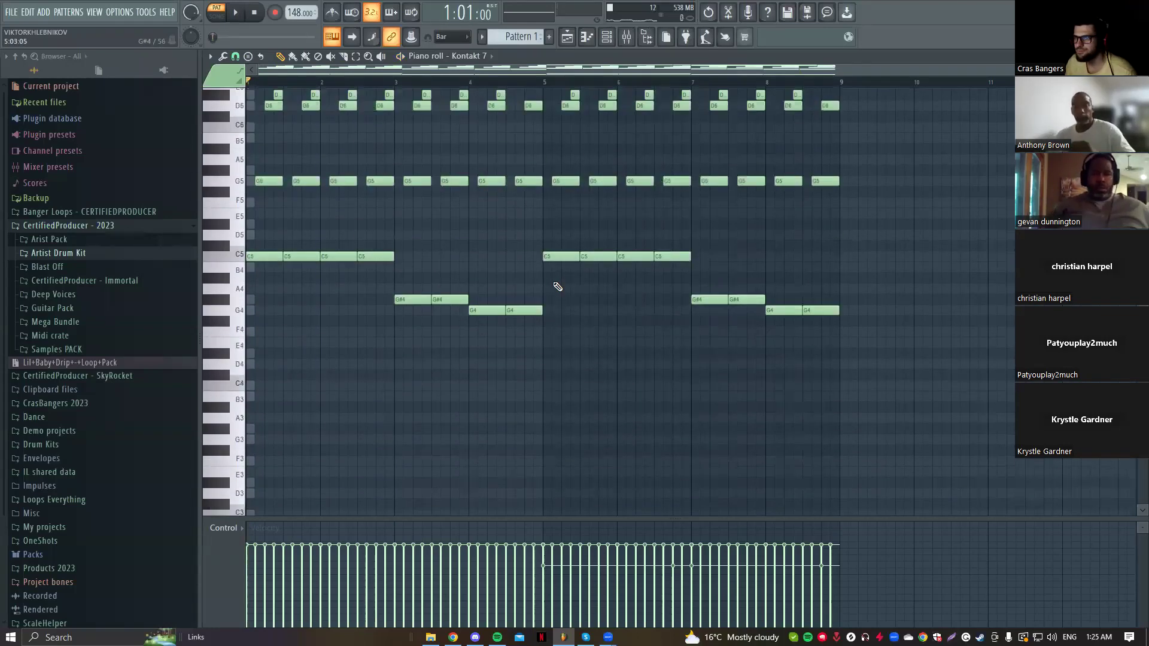
scroll(557, 287, "up", 3)
Step: Show all channels in the channel rack and look through the plugins available for a new channel
left_click(606, 37)
left_click(296, 253)
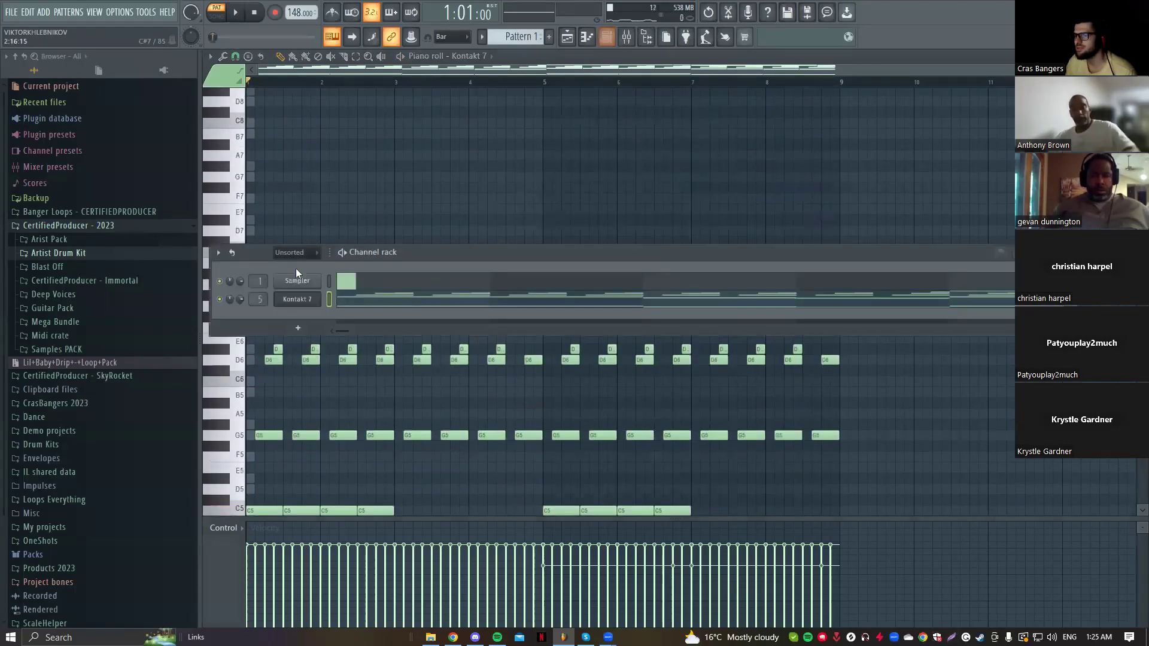
left_click_drag(423, 258, 461, 162)
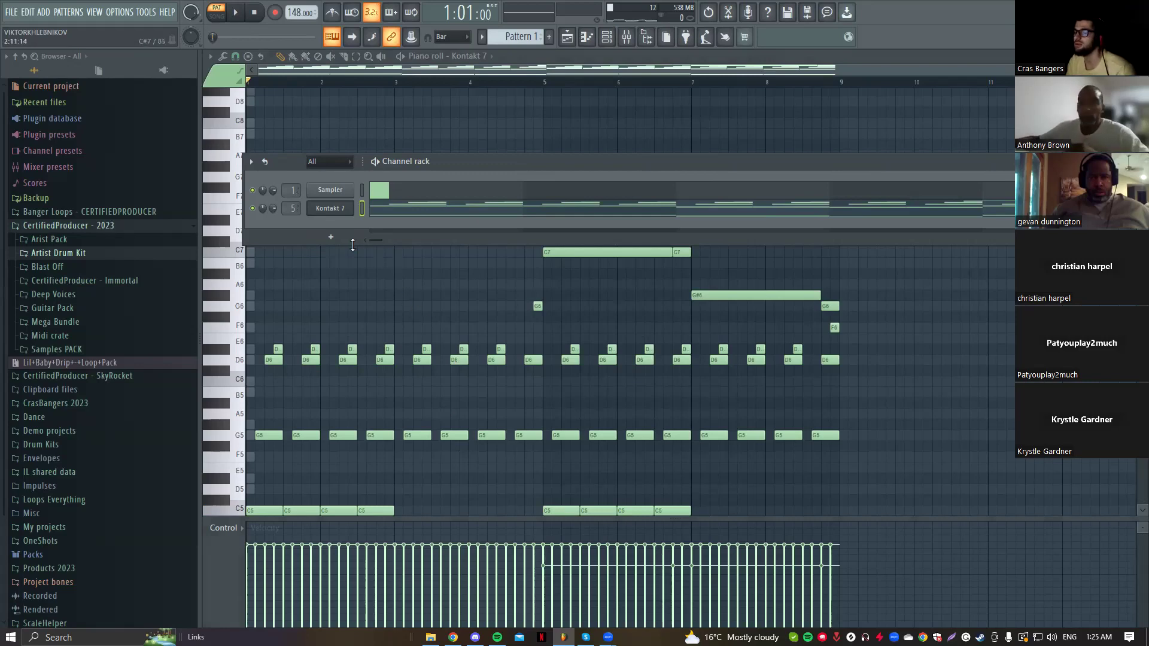
left_click(331, 237)
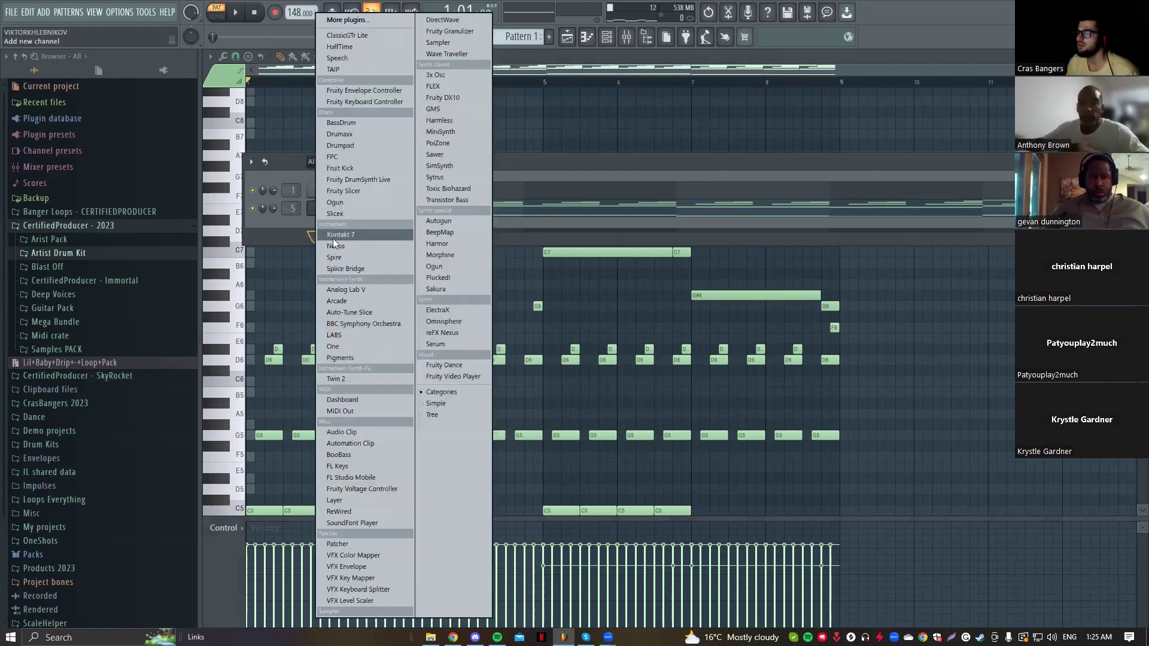
left_click(287, 233)
left_click(9, 637)
type("splite")
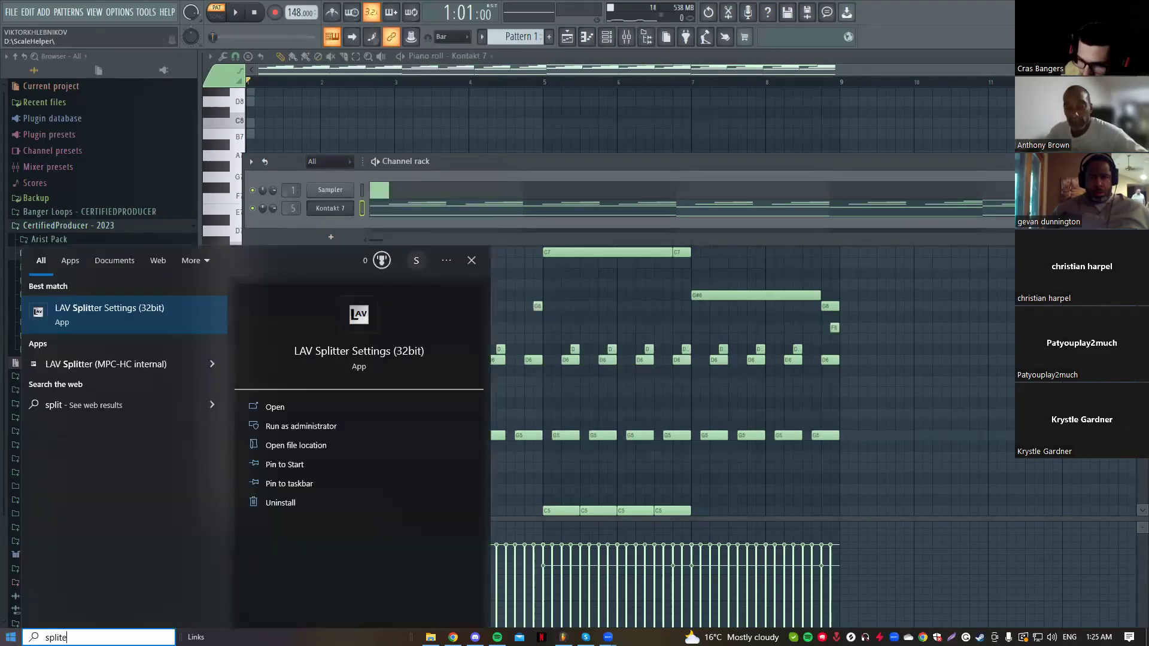
key("Return")
key("super")
type("splite")
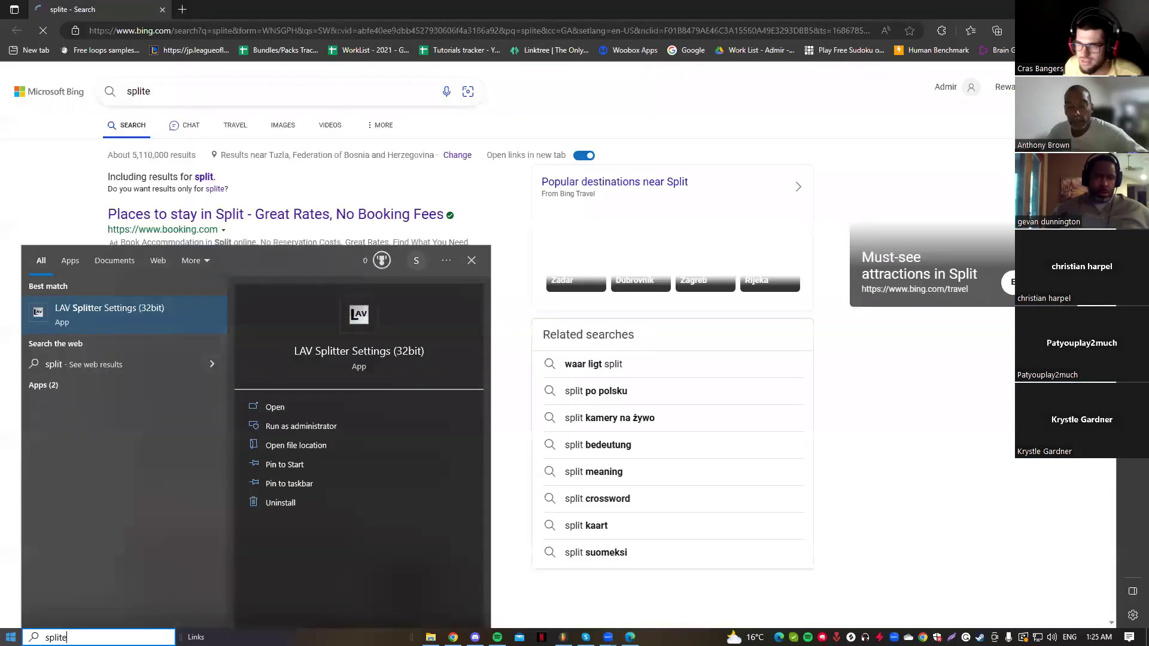
key("Return")
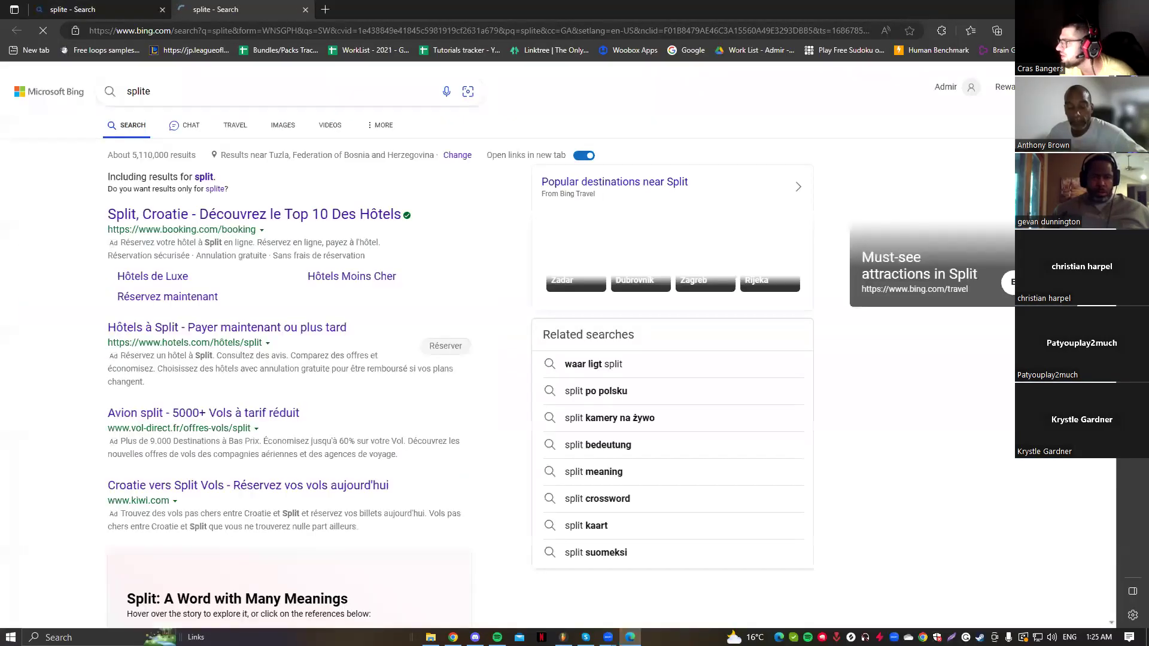
left_click(1134, 9)
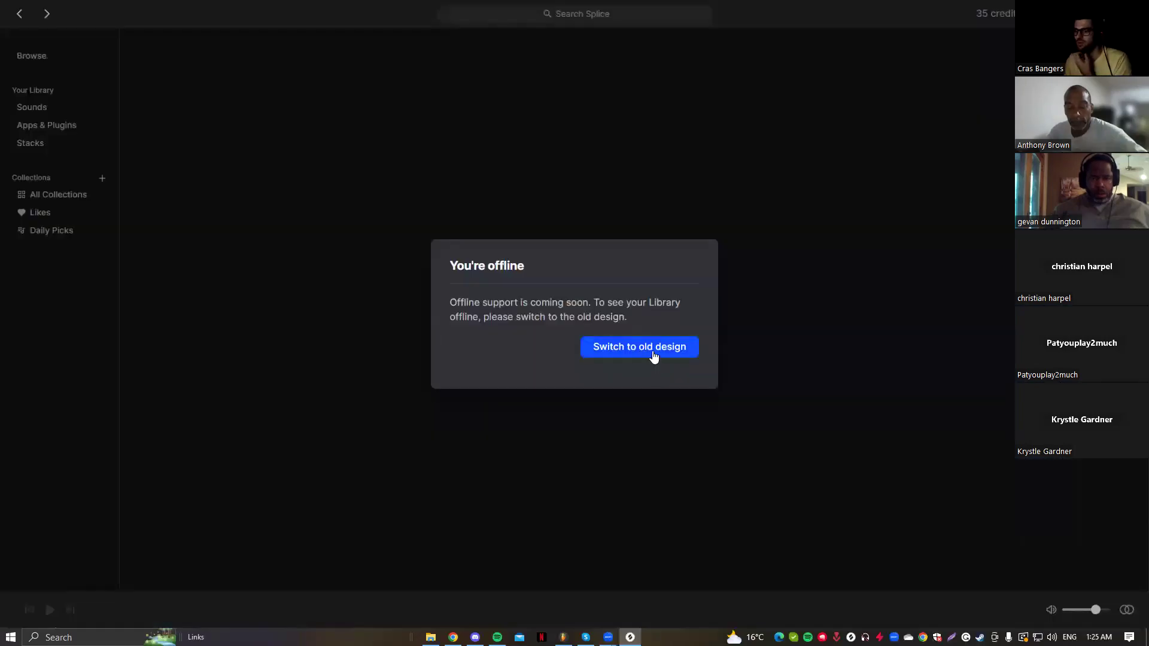
Step: In Splice, get past the offline notice by switching to the old design and back to the new Splice
left_click(653, 355)
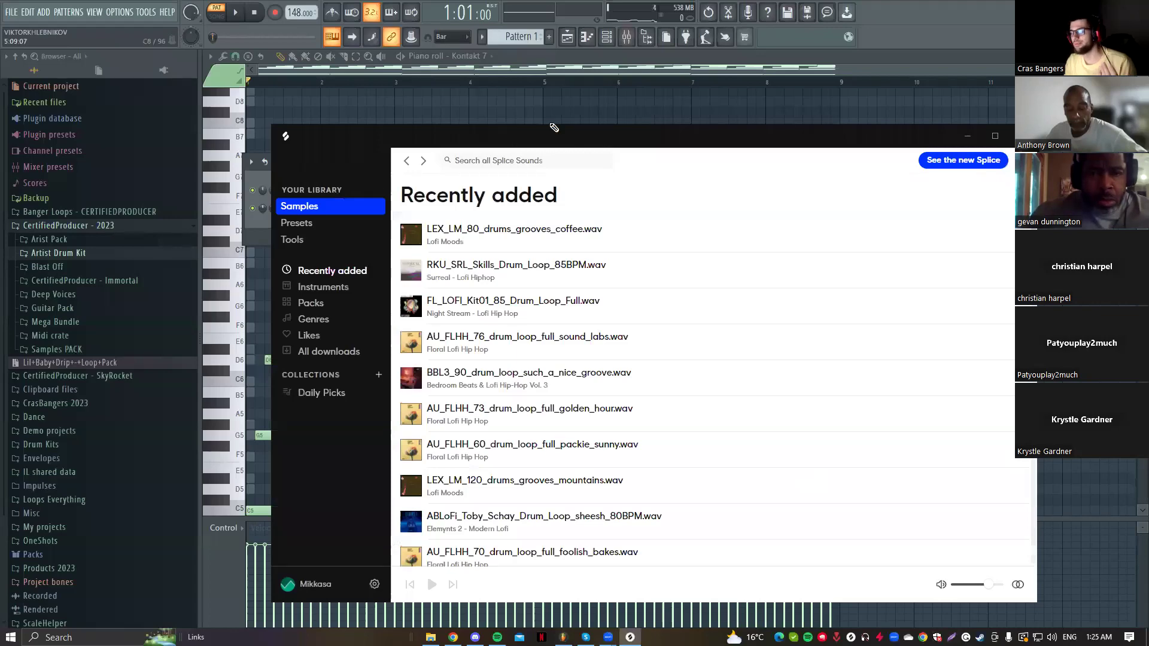
left_click(312, 228)
left_click(314, 206)
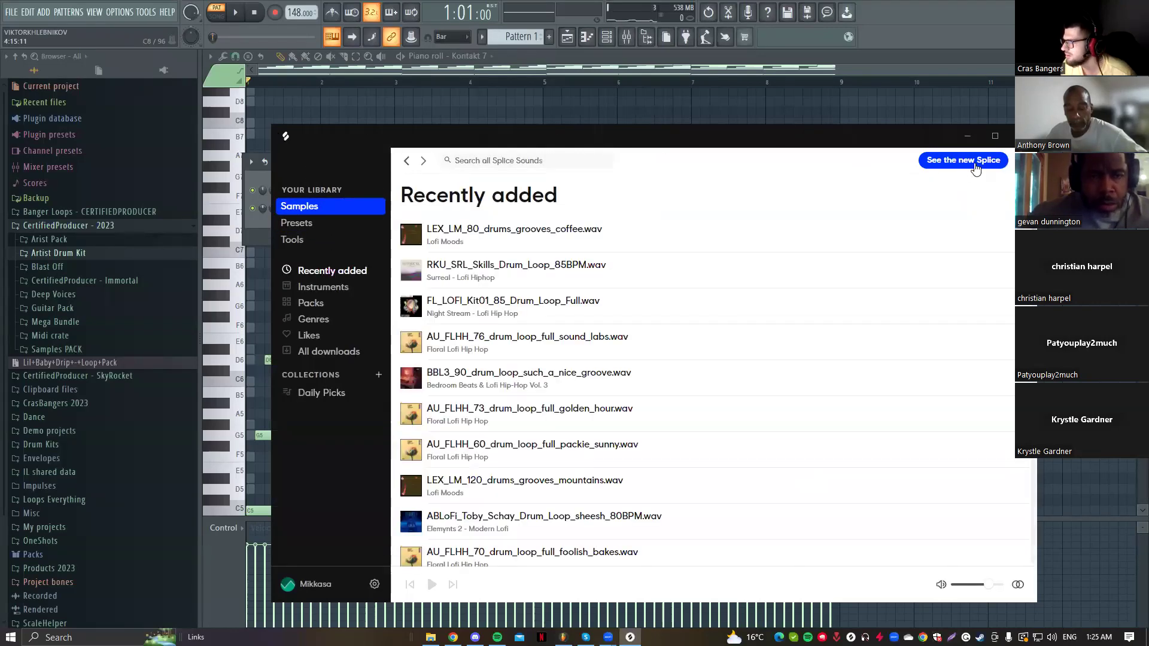
left_click(996, 161)
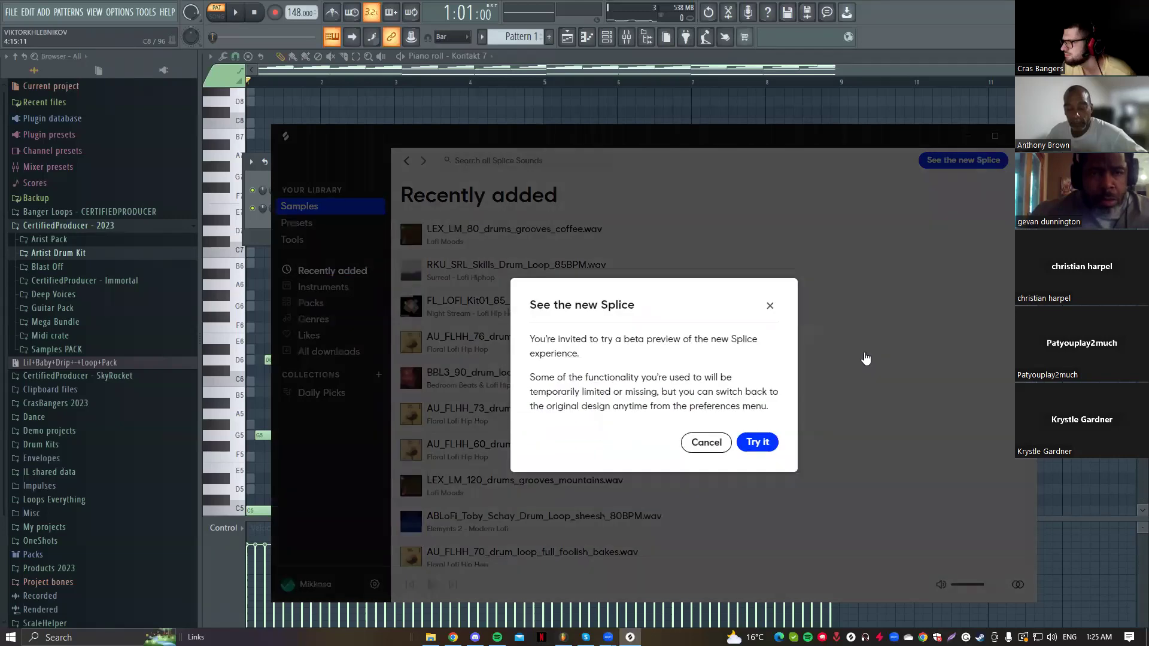
left_click(757, 442)
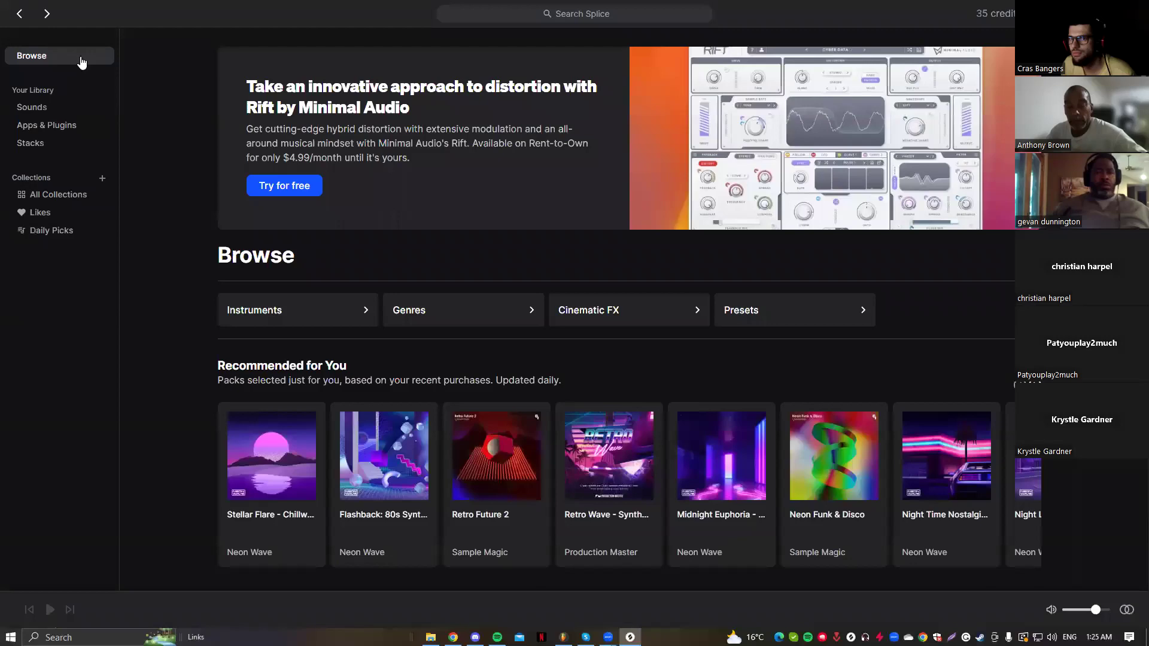
Step: Search Splice for "vocals" and filter the samples by the female tag and the key C minor
left_click(567, 13)
type("vocals")
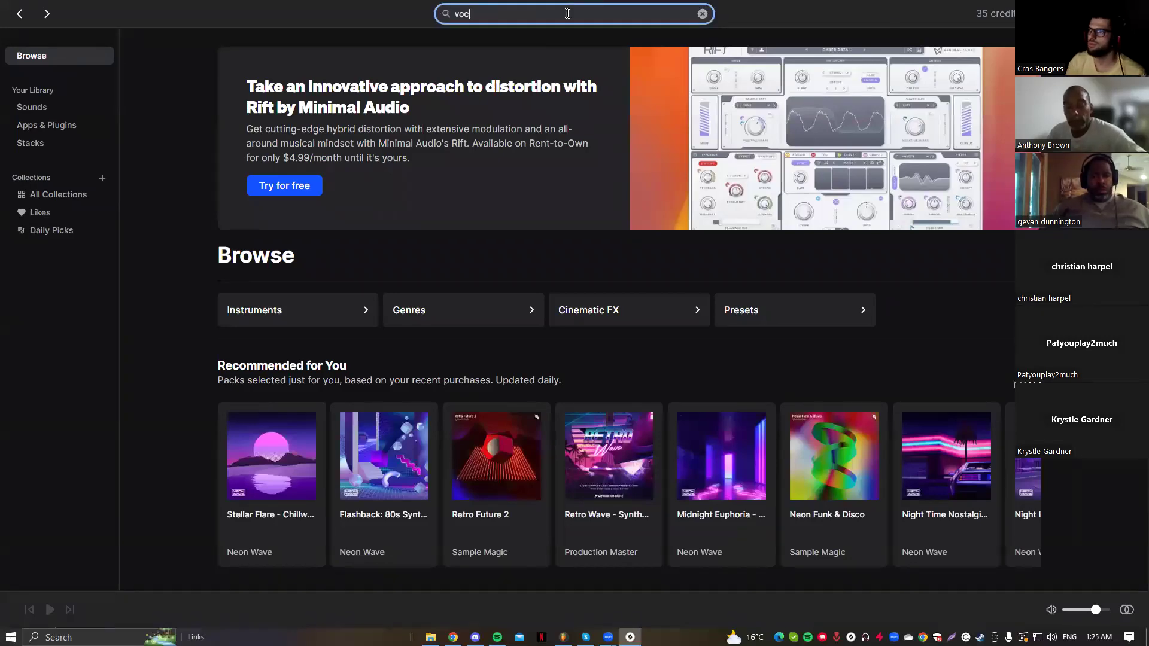
key("Return")
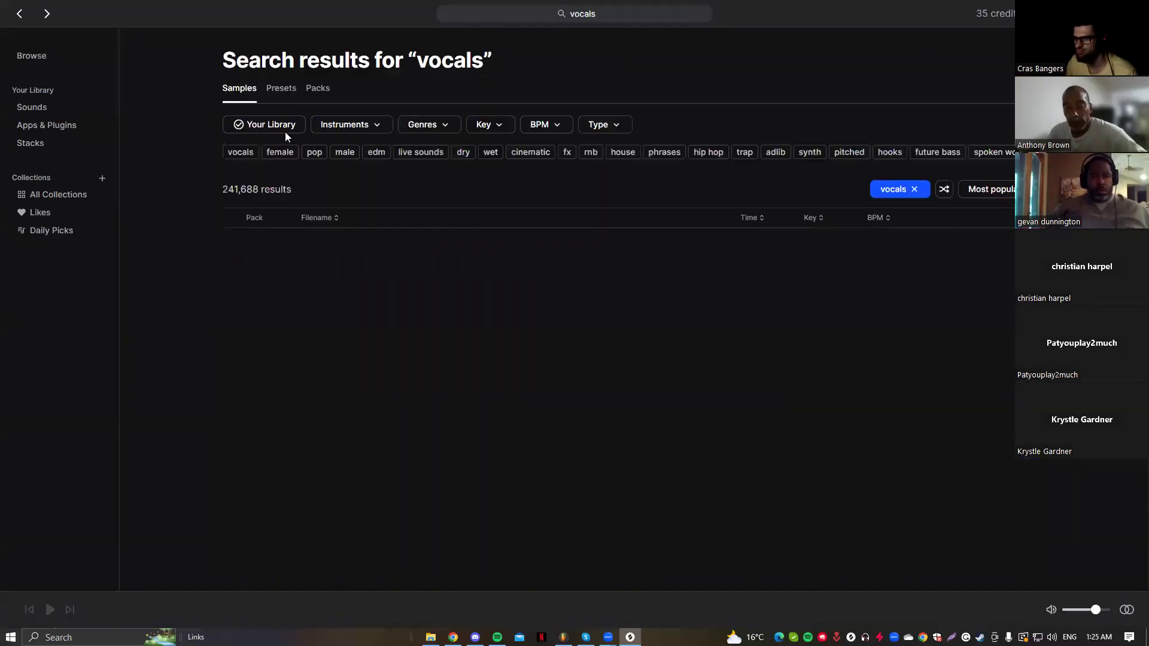
left_click(281, 153)
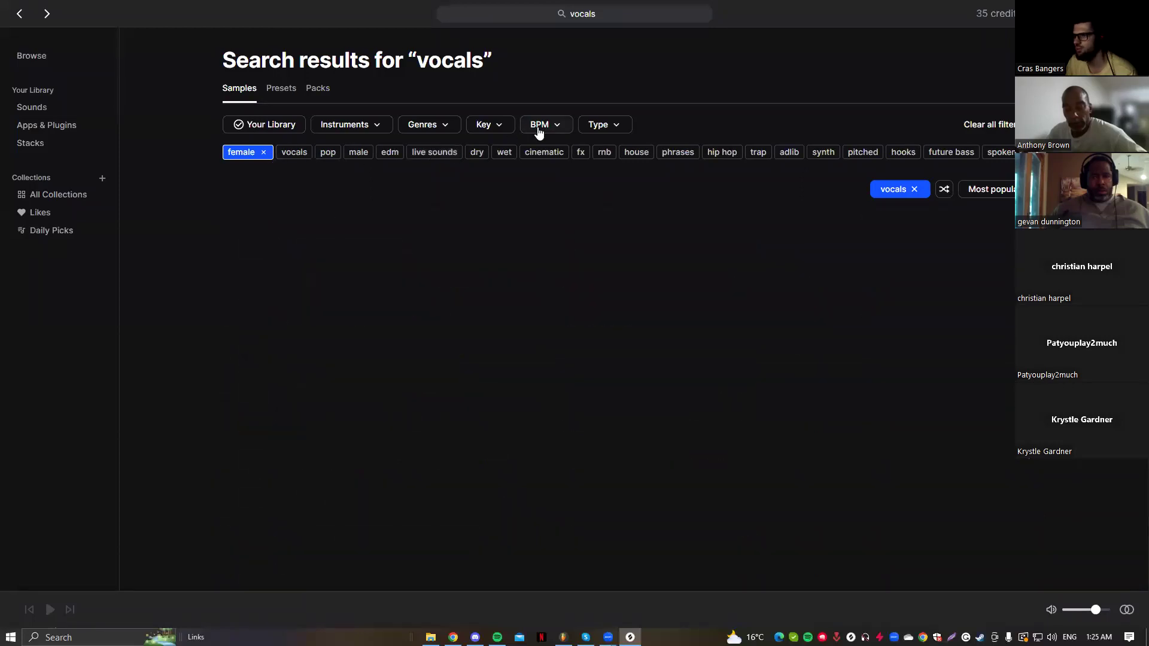
left_click(550, 127)
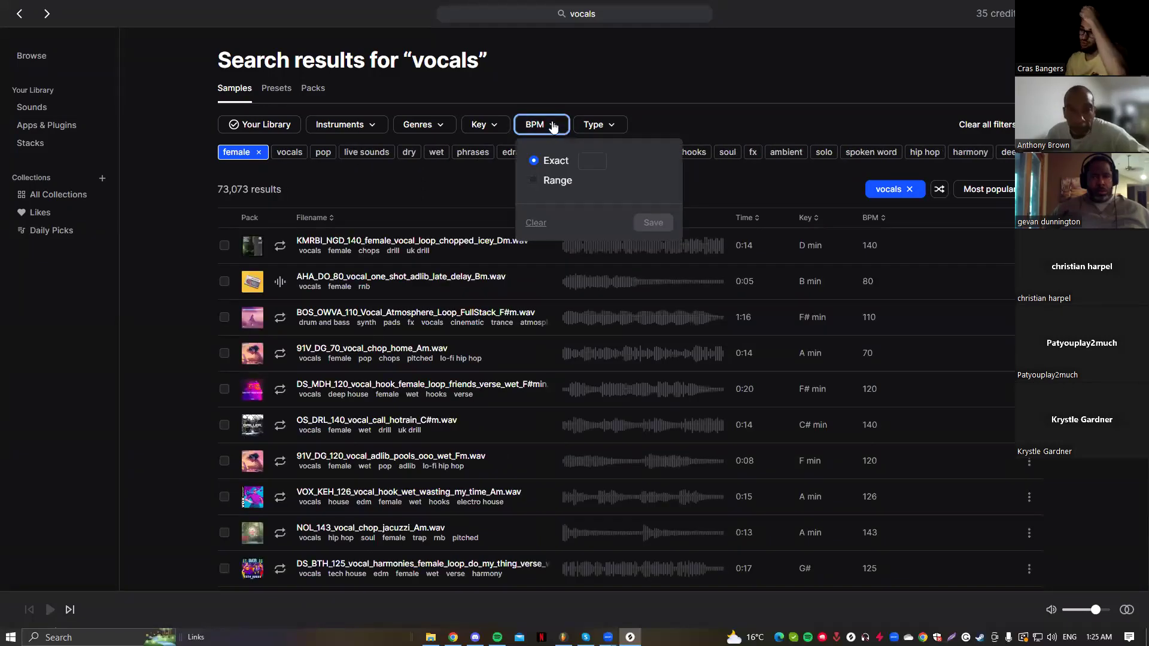
left_click(483, 124)
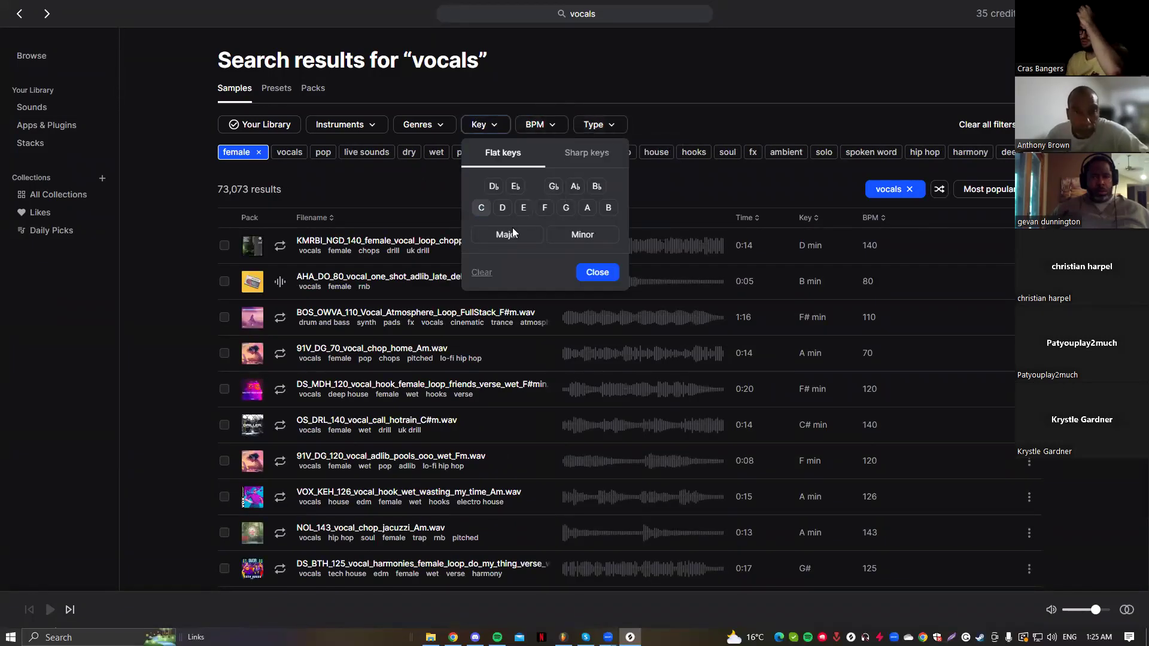
left_click(589, 235)
left_click(721, 177)
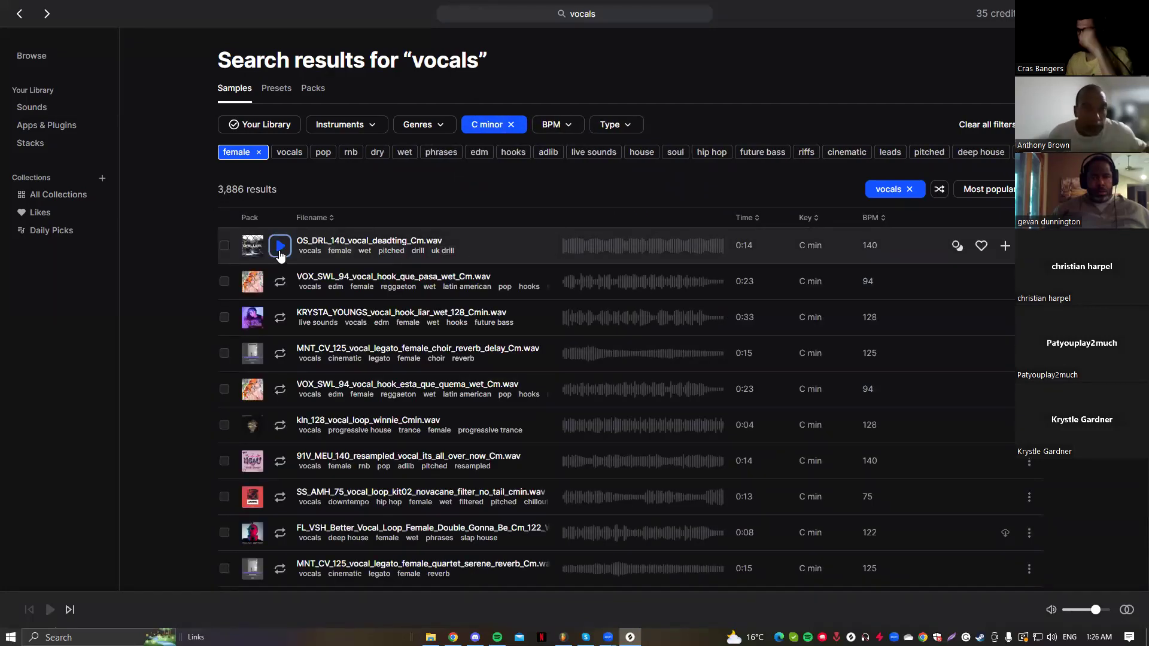
Step: Preview OS_DRL_140_vocal_deadting_Cm.wav and limit the samples to a tempo range of 146 to 152 BPM
left_click(279, 246)
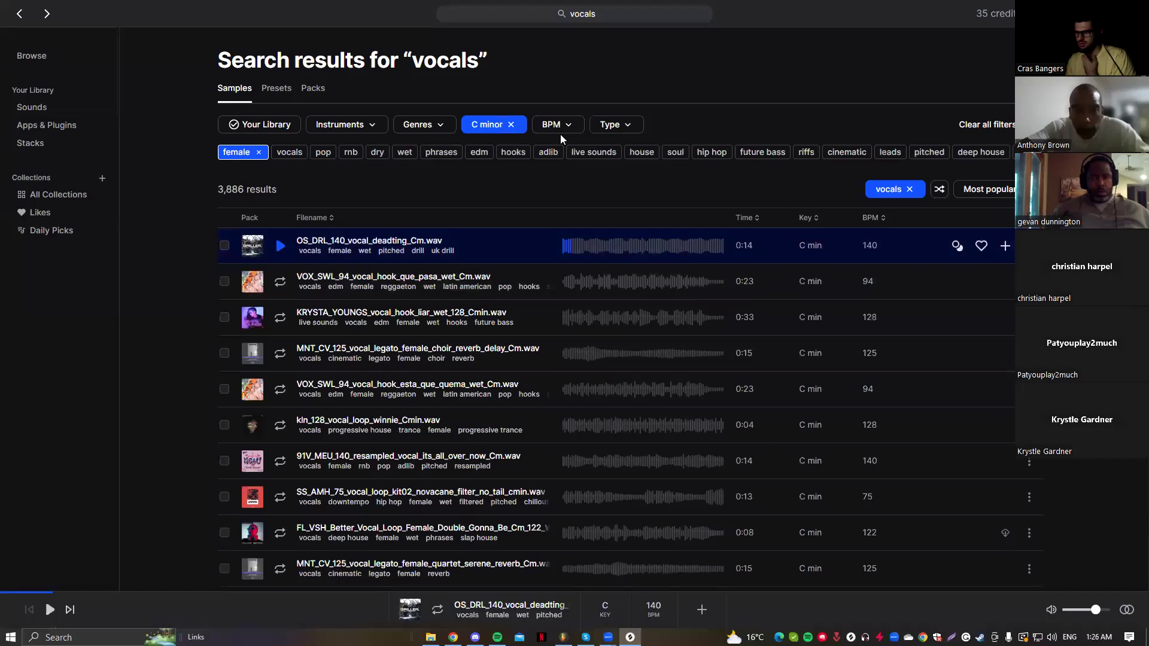
left_click(613, 124)
left_click(555, 124)
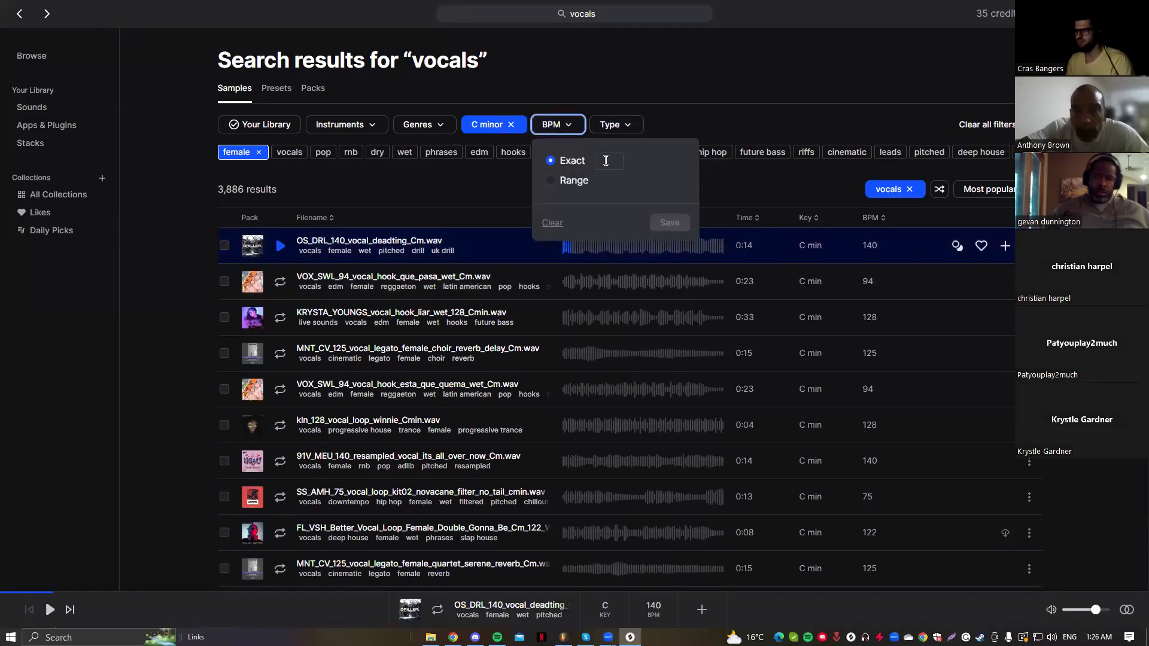
left_click(563, 180)
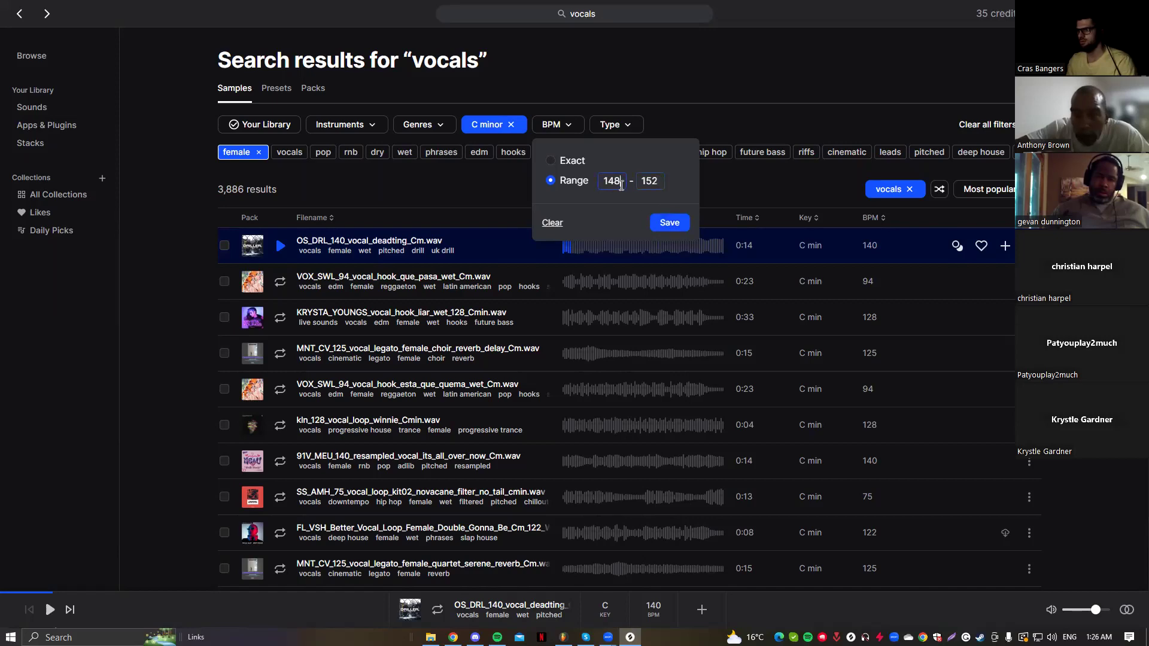
left_click(665, 222)
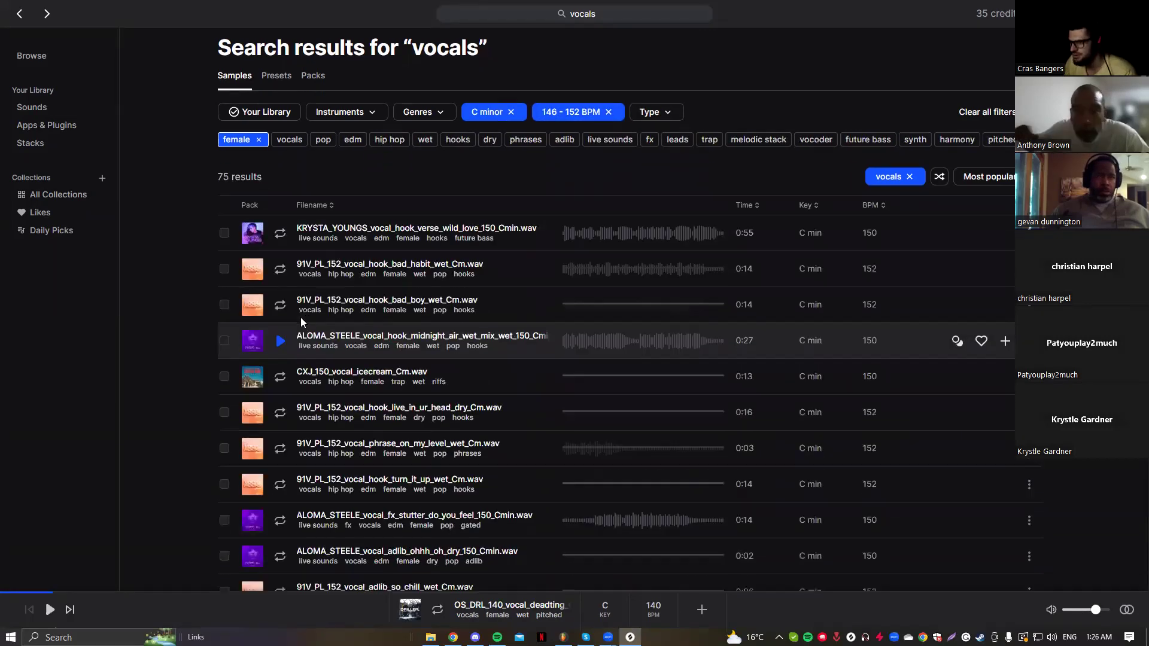
Step: Preview the bad_boy, bad_habit and wild_love vocal hook samples in the filtered results
scroll(302, 305, "down", 1)
left_click(277, 259)
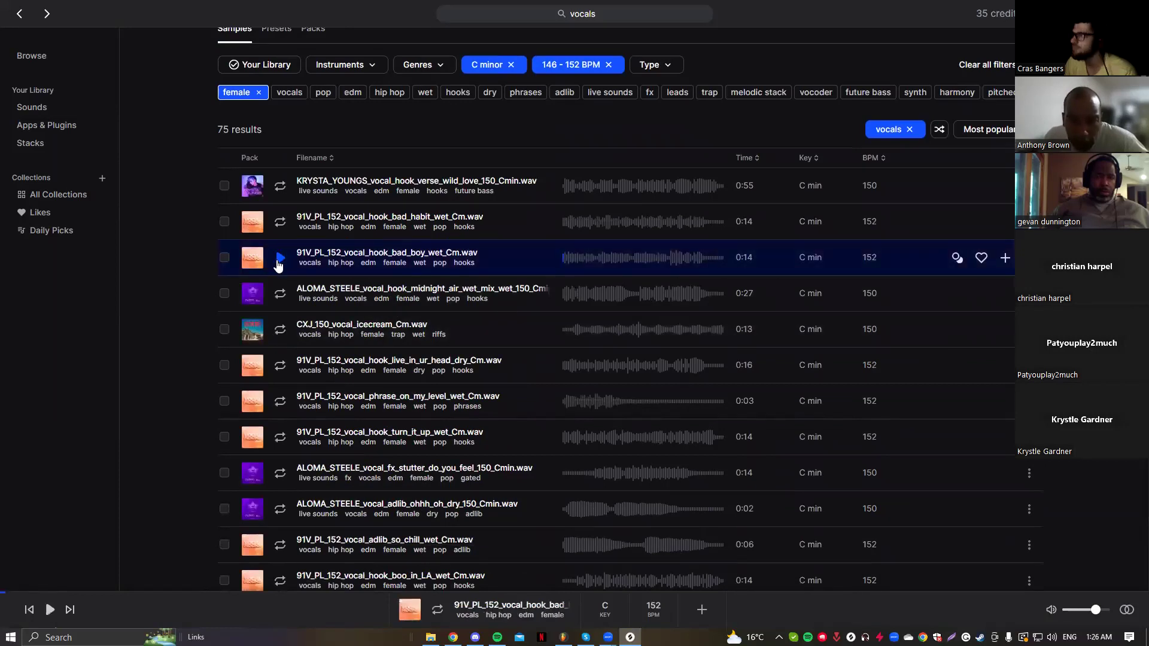
left_click(281, 222)
left_click(284, 187)
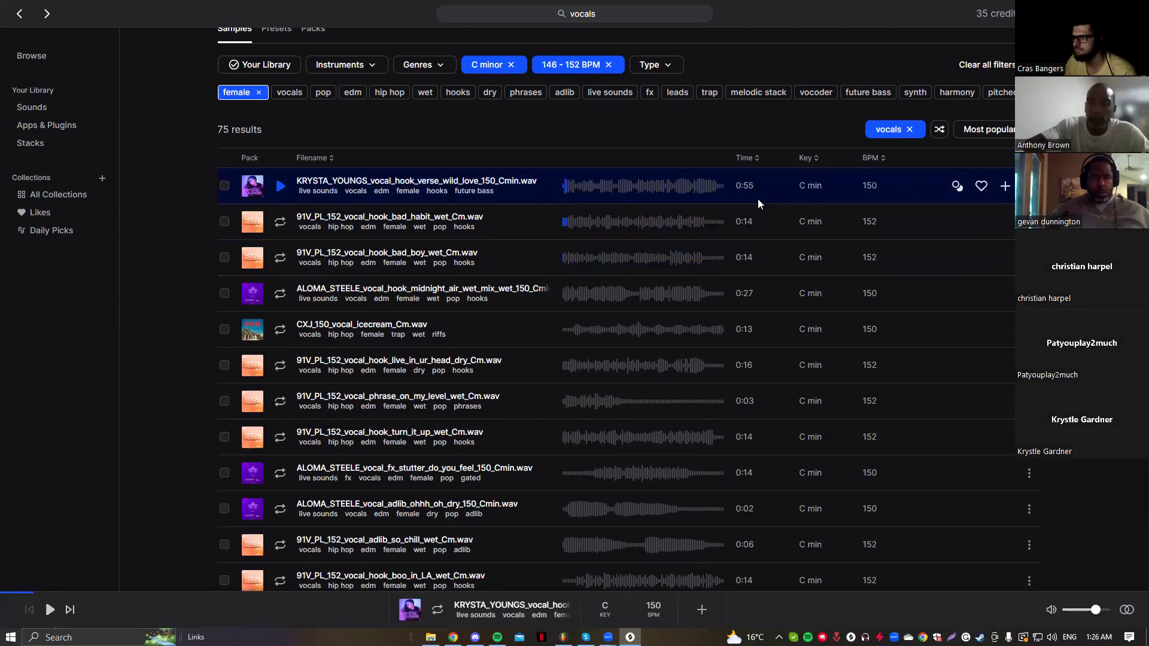
Step: Add KRYSTA_YOUNGS_vocal_hook_verse_wild_love_150_Cmin.wav to the Splice library and show its enclosing folder
left_click(1029, 186)
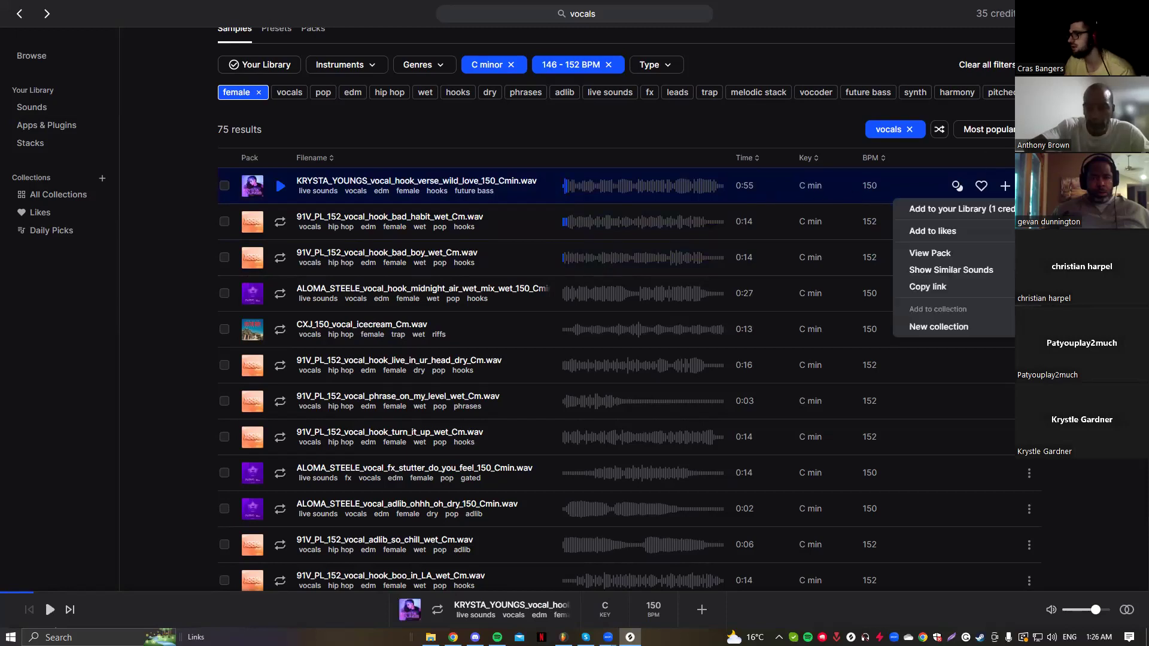
left_click(1006, 187)
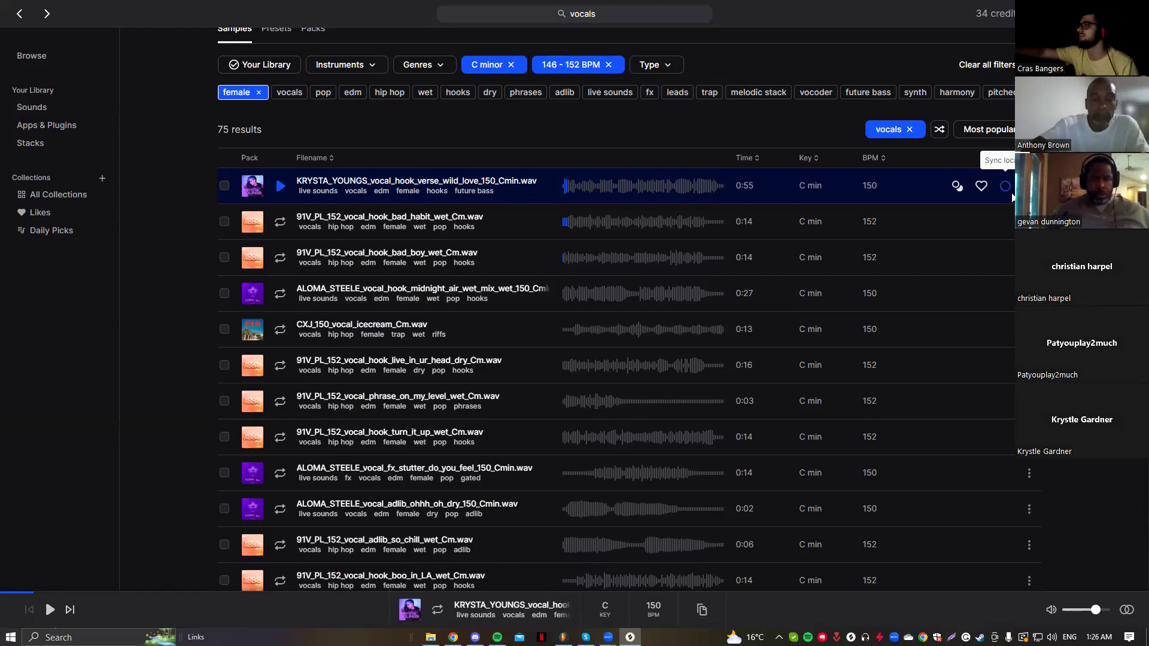
left_click(1028, 185)
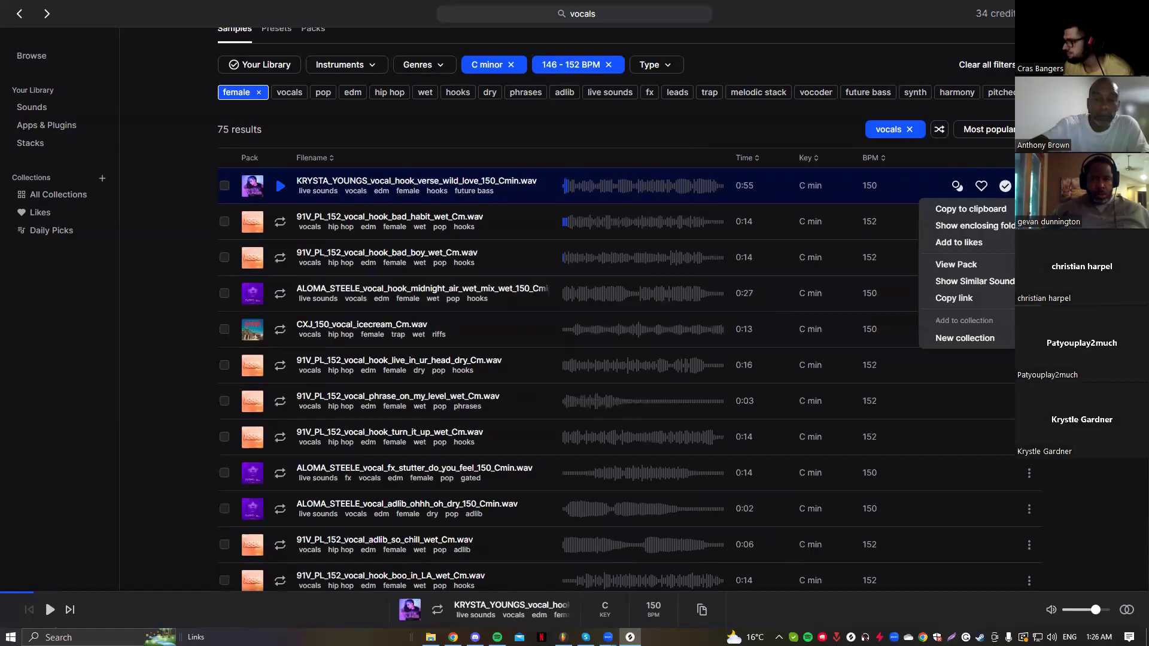
left_click(1015, 225)
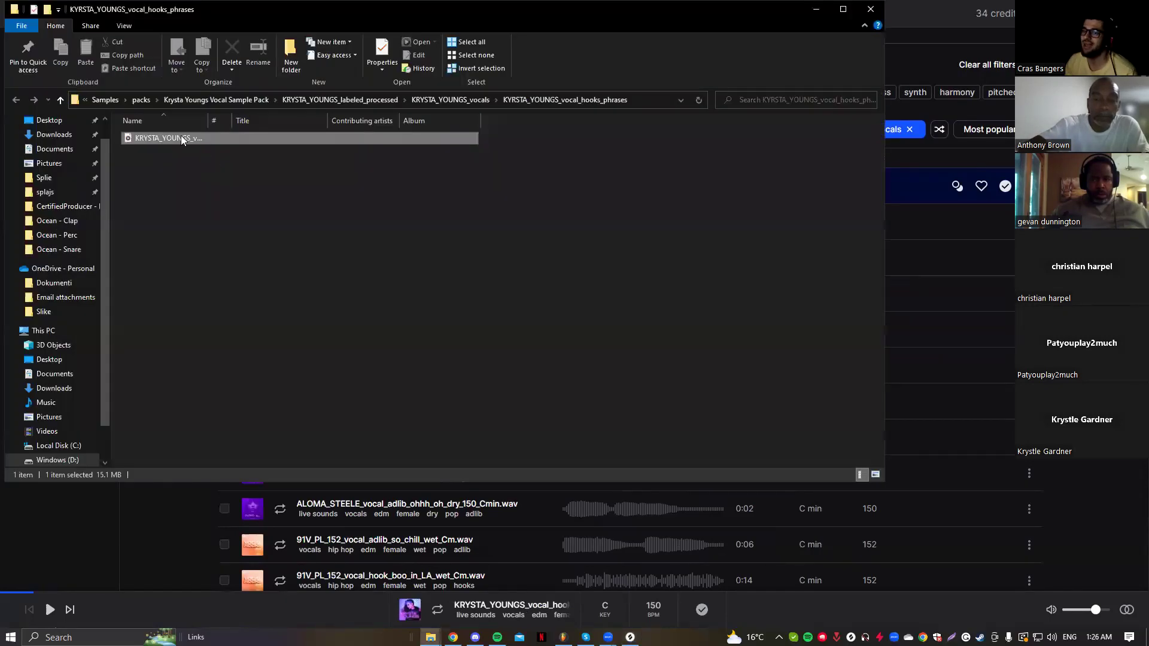
Step: Bring the downloaded vocal file into FL Studio on playlist Track 3 and place Pattern 1 on Track 1 at bar 1
left_click_drag(181, 135, 489, 225)
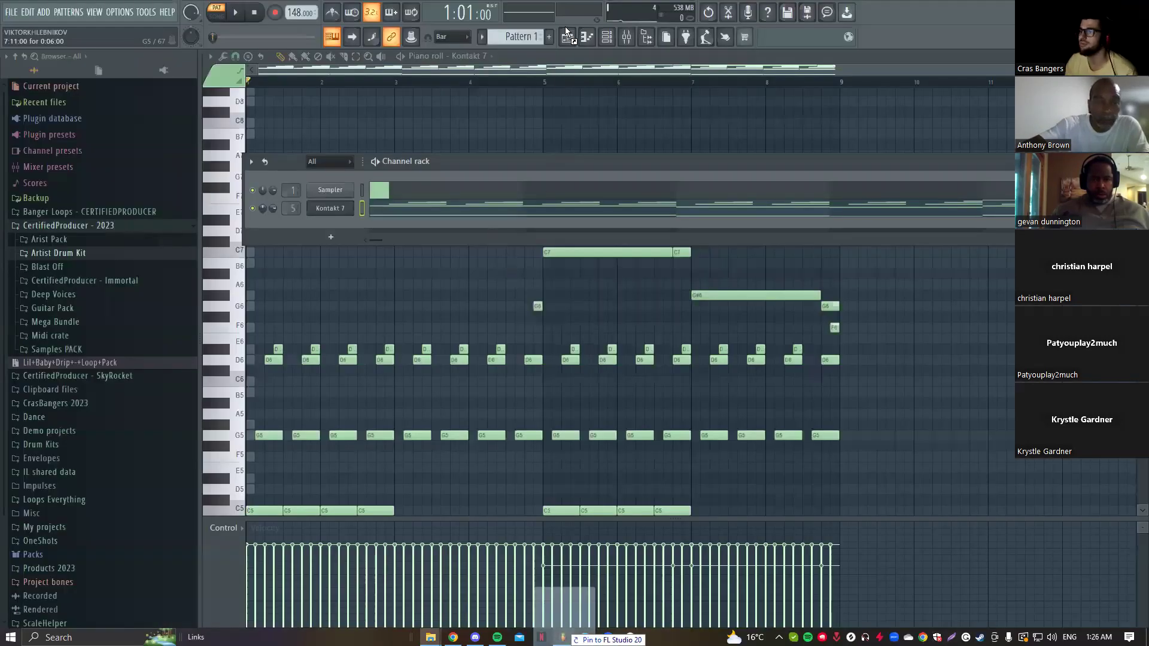
left_click_drag(565, 33, 432, 176)
left_click(217, 79)
left_click_drag(236, 98, 407, 111)
Step: Switch playback to song mode and trim the silence from the vocal clip's start so the singing begins at bar 1
scroll(361, 179, "up", 3)
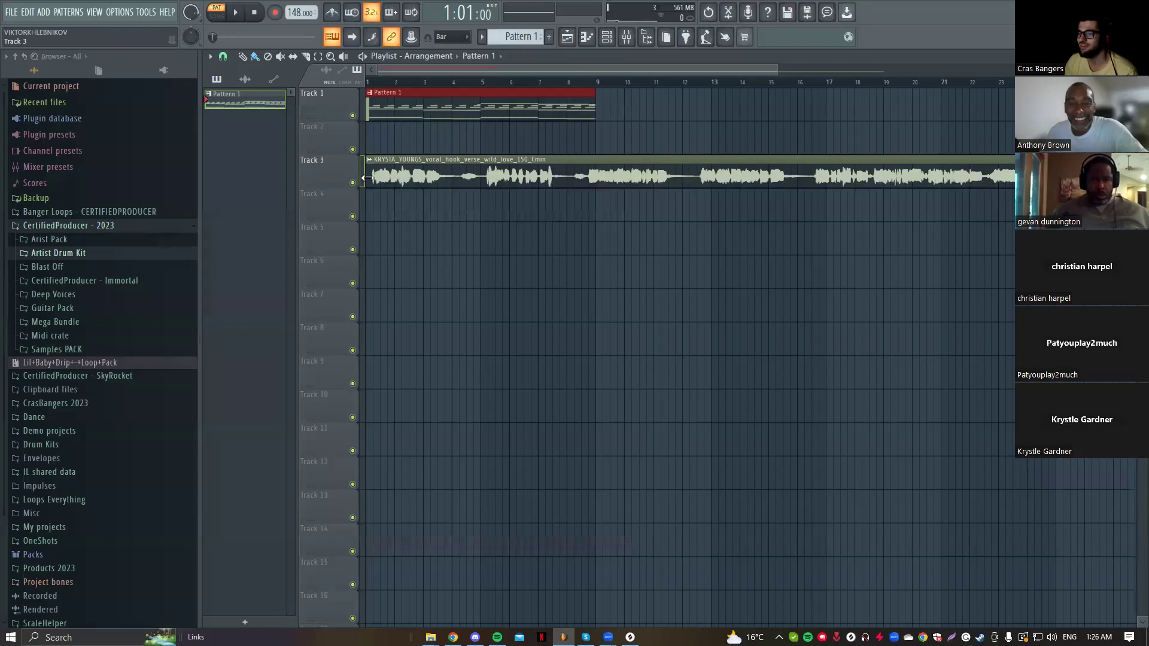
scroll(427, 66, "up", 3)
key("l")
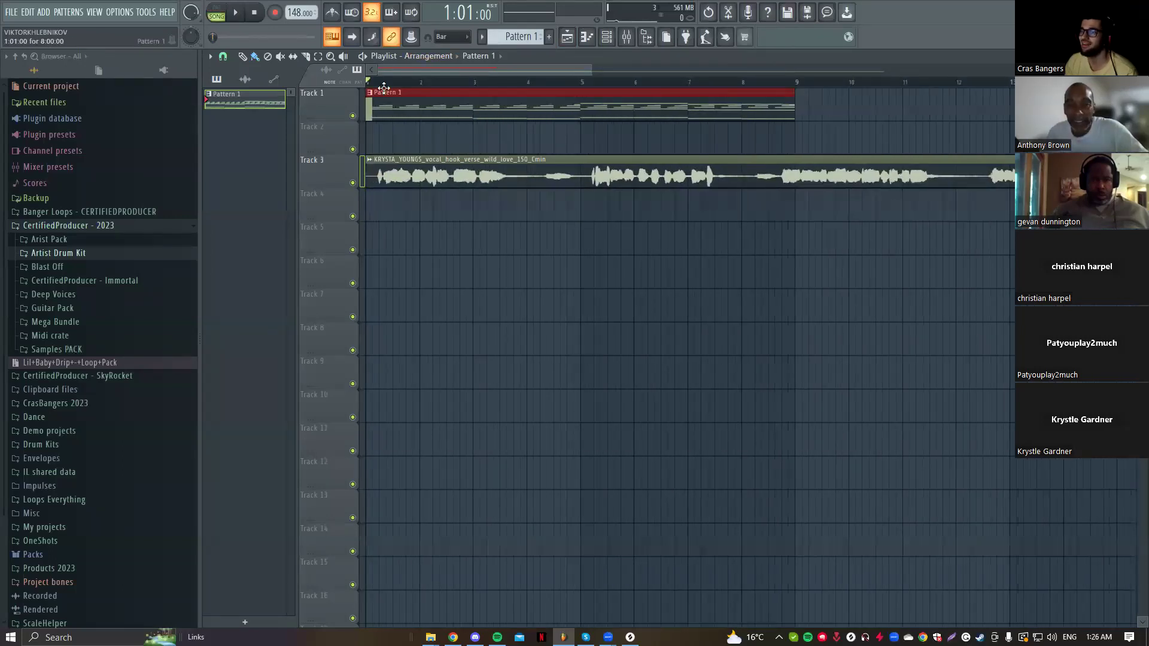
left_click(367, 179)
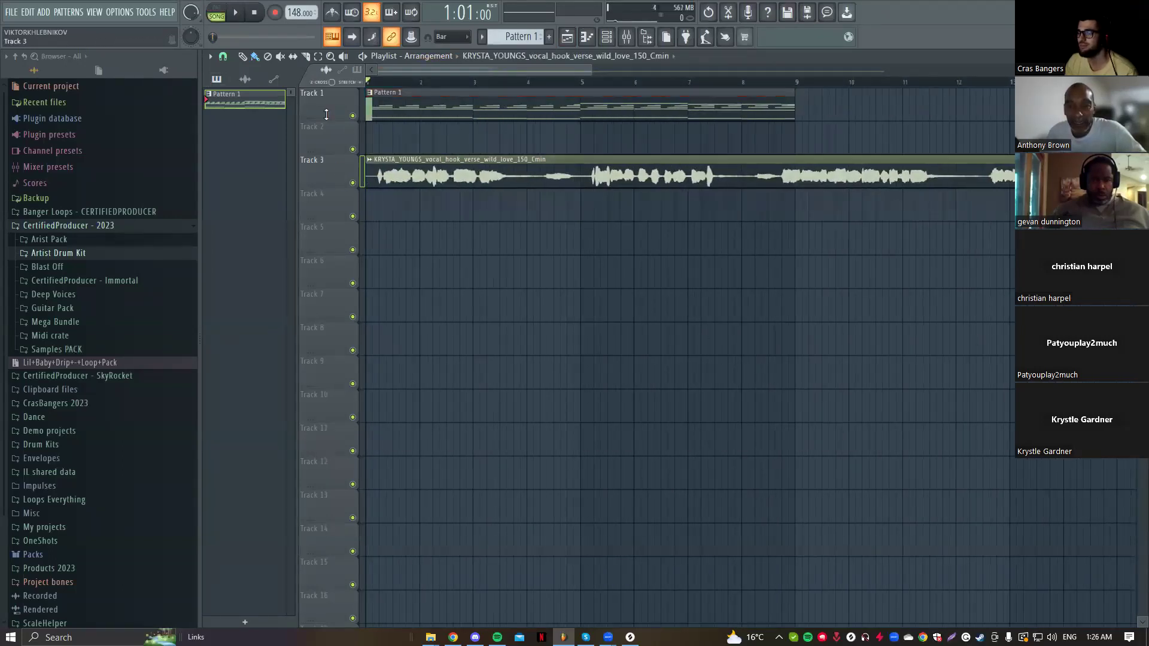
left_click_drag(367, 177, 375, 175)
Step: Play the vocal with the melody and inspect the vocal clip's sample settings
key("space")
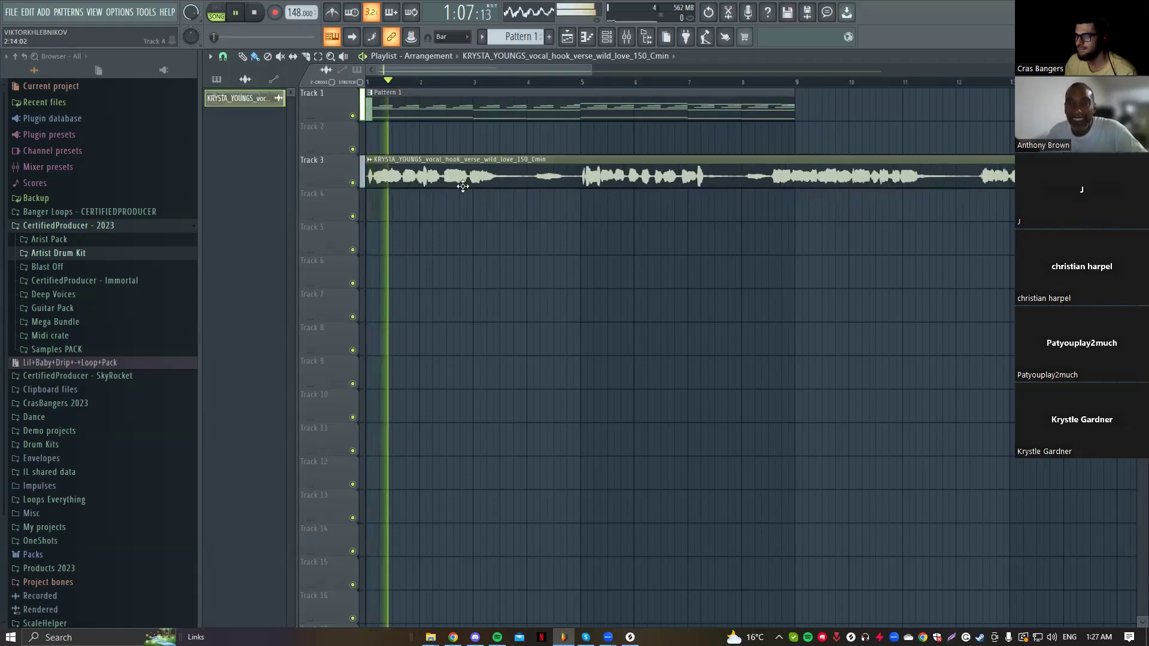
key("space")
double_click(461, 179)
key("space")
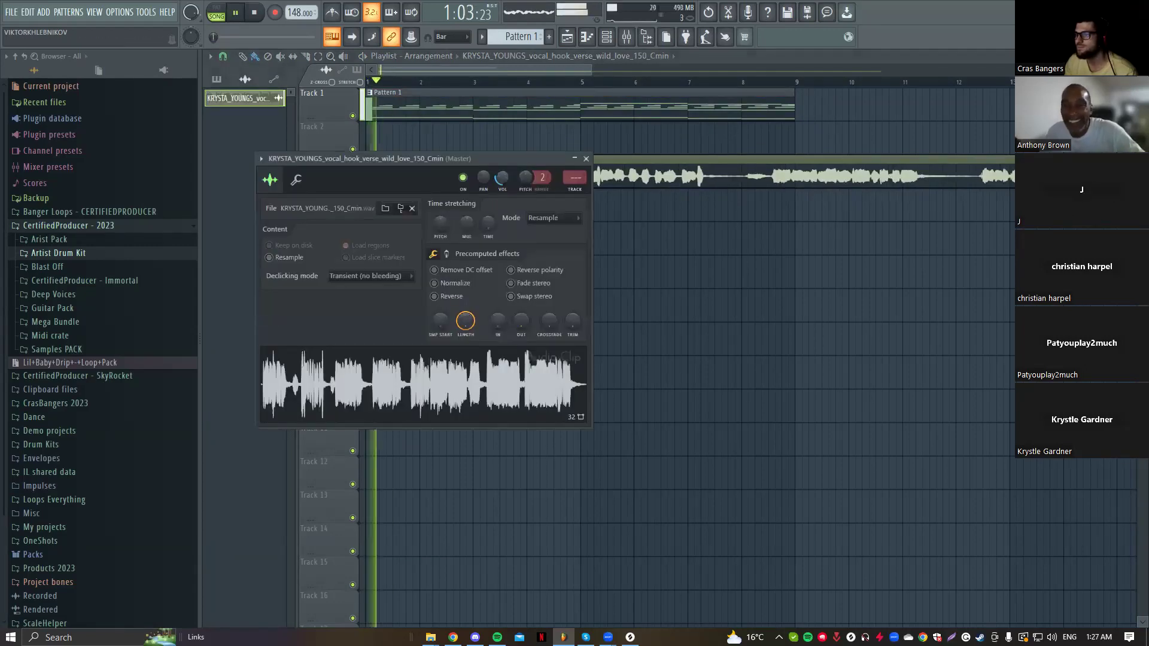
left_click(585, 159)
Step: Slice the Track 3 vocal clip at bar 5
scroll(622, 253, "down", 3)
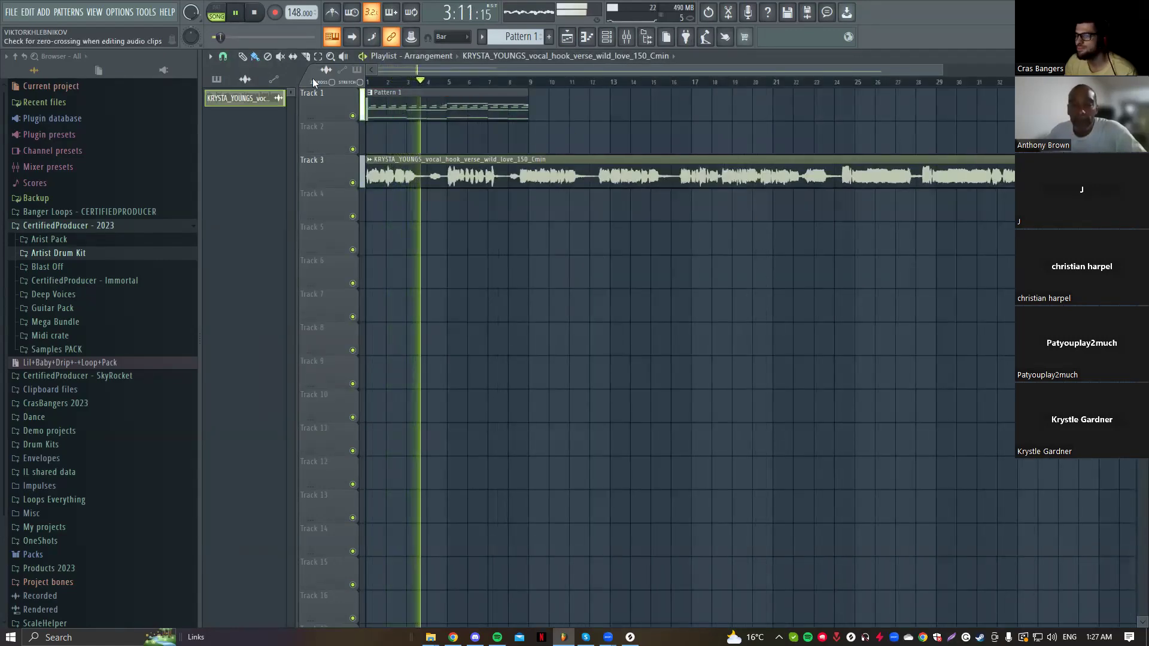
left_click(305, 57)
scroll(383, 119, "up", 4)
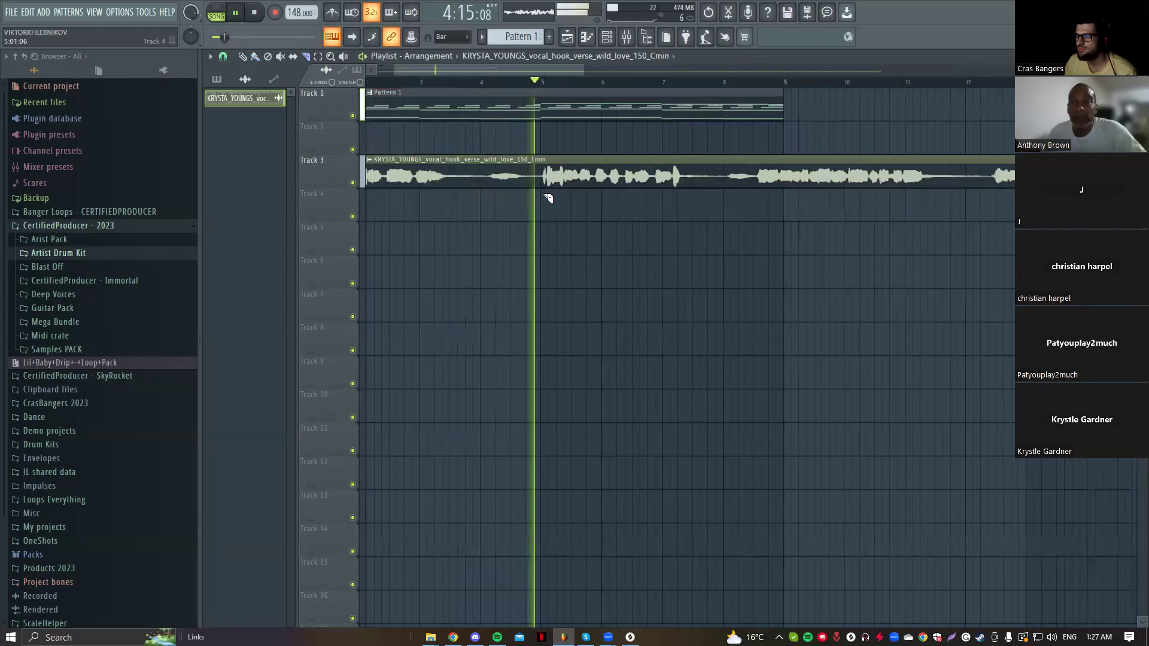
left_click(541, 171)
scroll(532, 203, "up", 2)
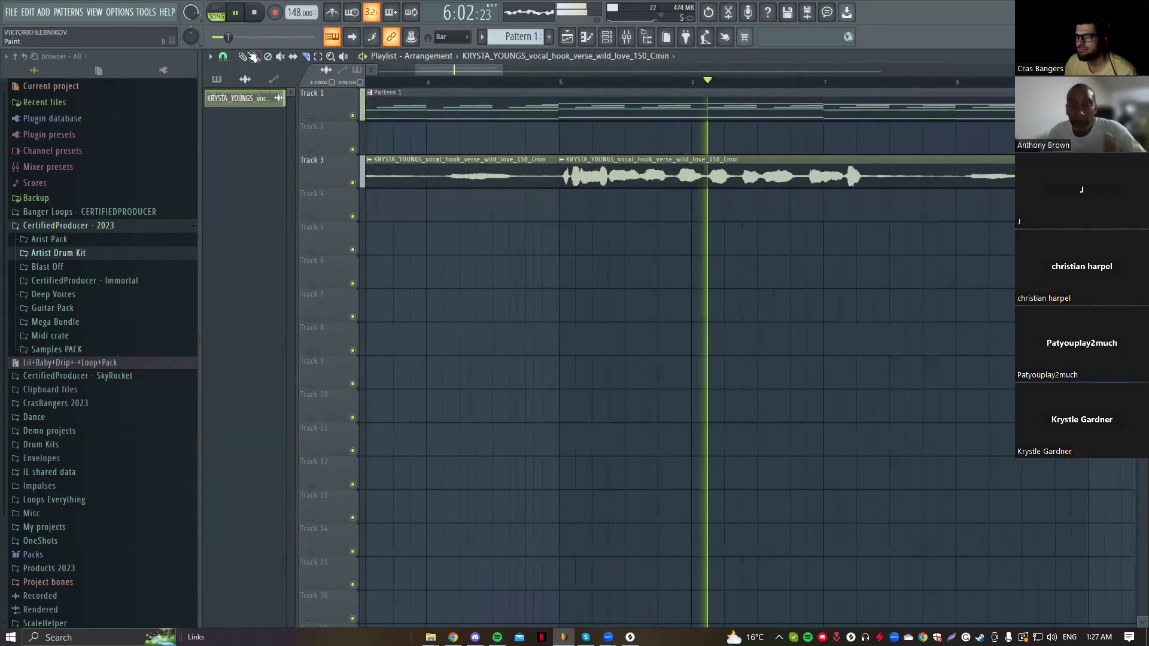
Step: Slice the vocal clip at bar 8 and delete everything after that cut
scroll(634, 216, "down", 4)
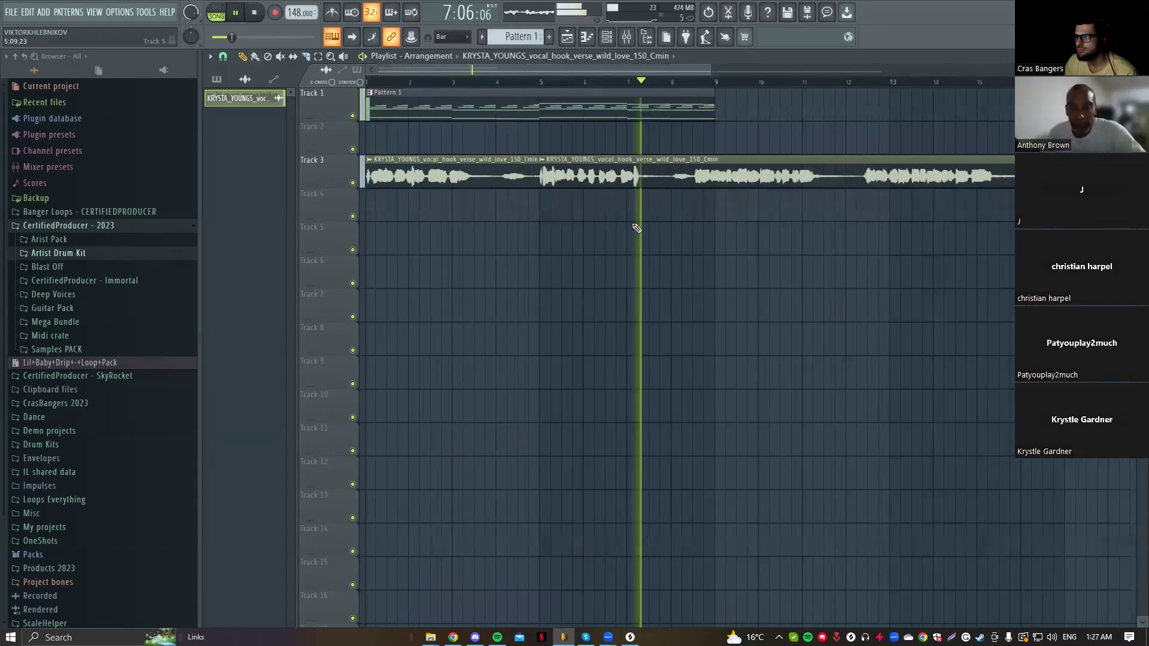
left_click(305, 56)
scroll(585, 167, "up", 2)
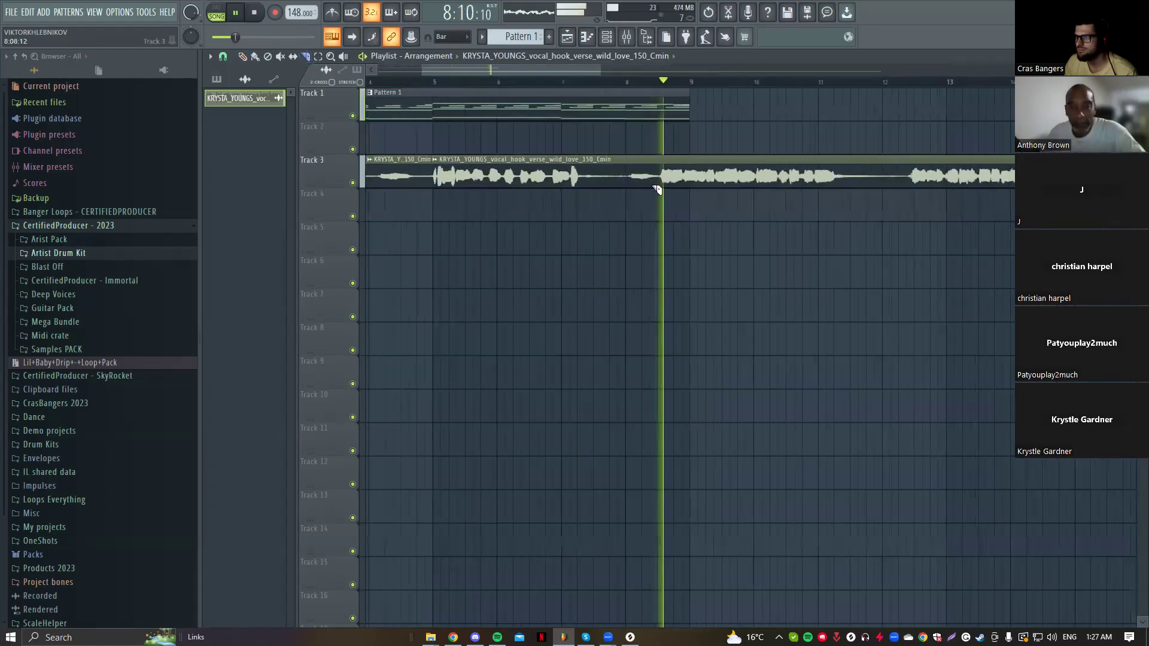
key("space")
left_click(632, 179)
scroll(537, 221, "down", 2)
scroll(541, 225, "down", 2)
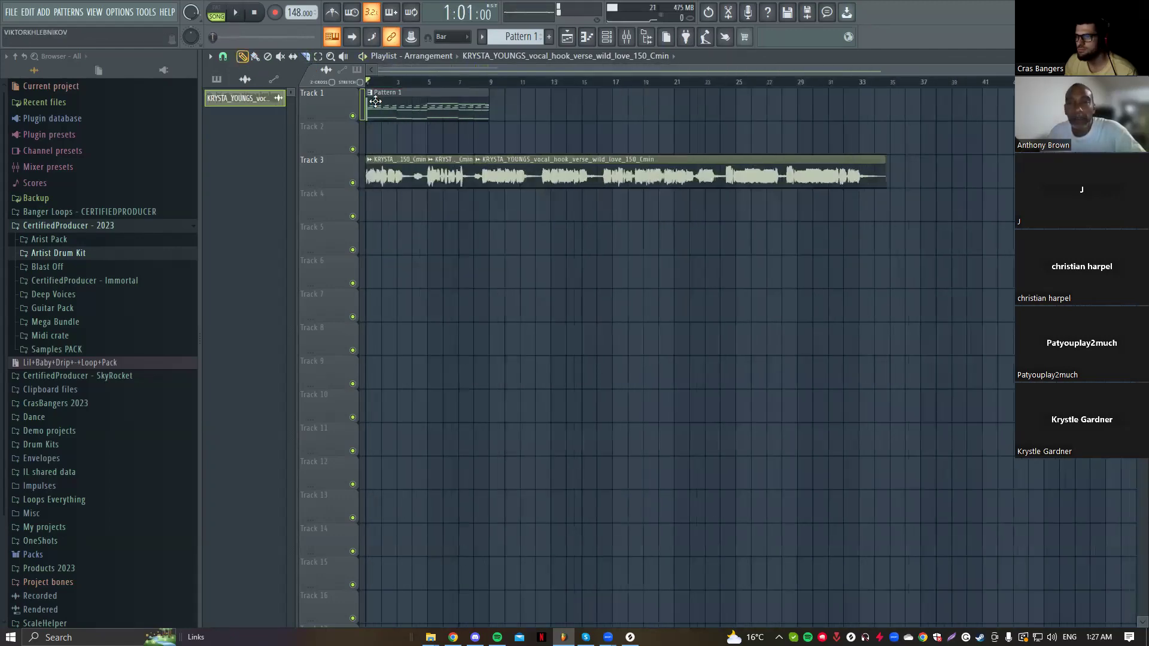
right_click(554, 178)
scroll(506, 180, "up", 3)
scroll(506, 174, "down", 1)
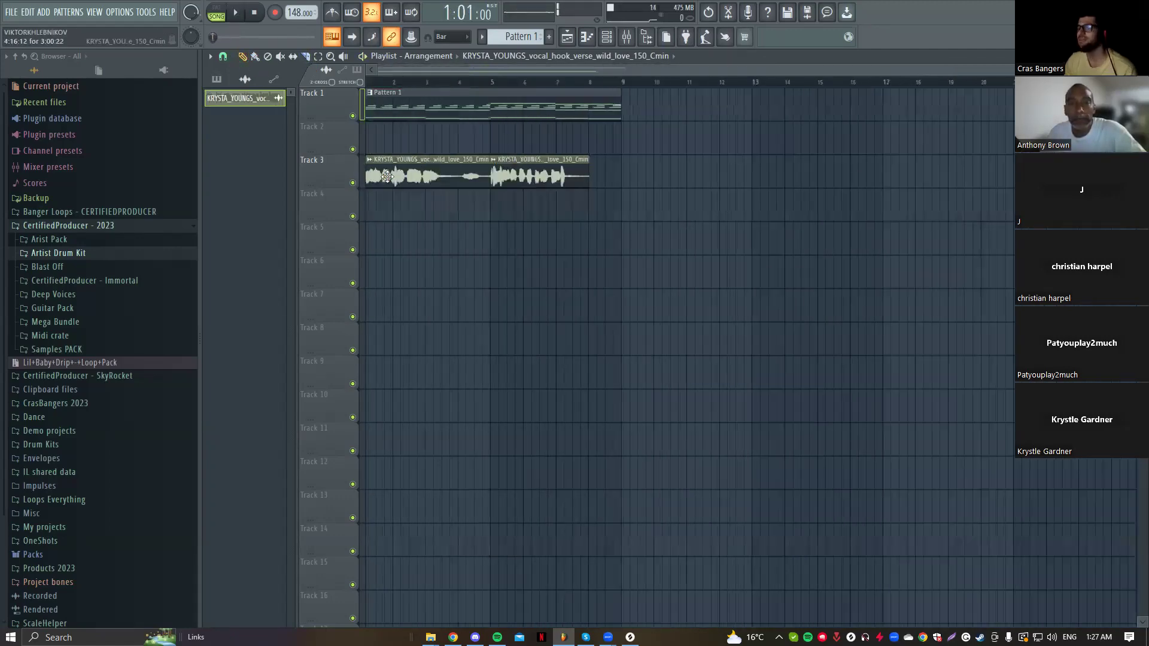
Step: Mute the vocal on Track 3 and clone the Kontakt 7 channel
left_click(353, 183)
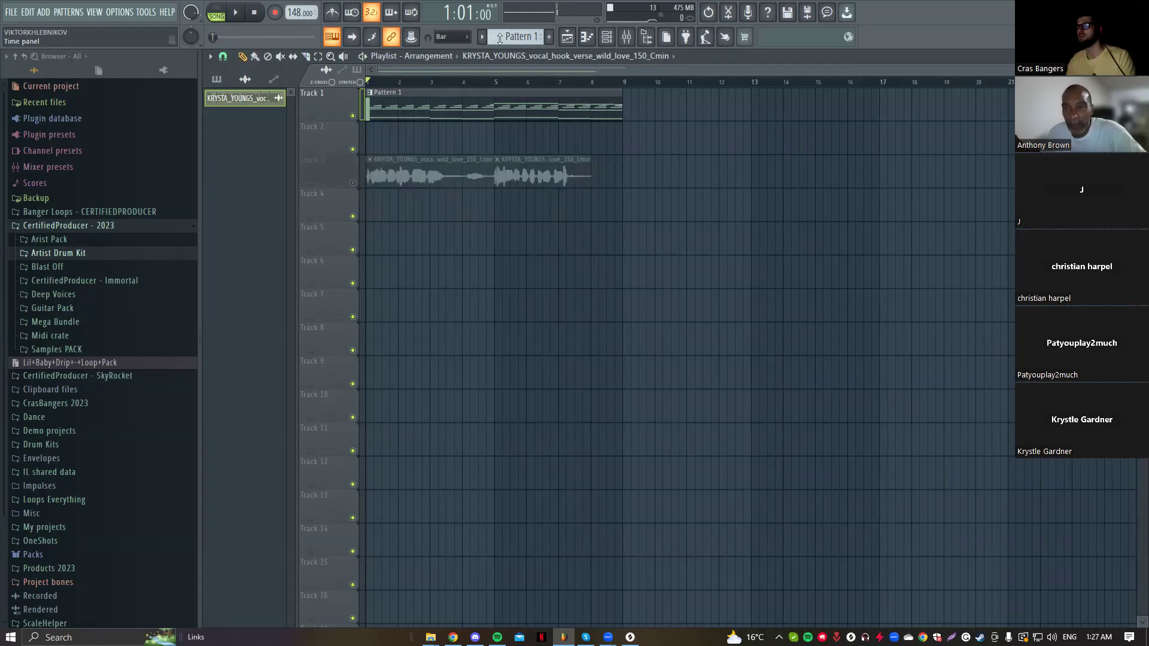
left_click(606, 37)
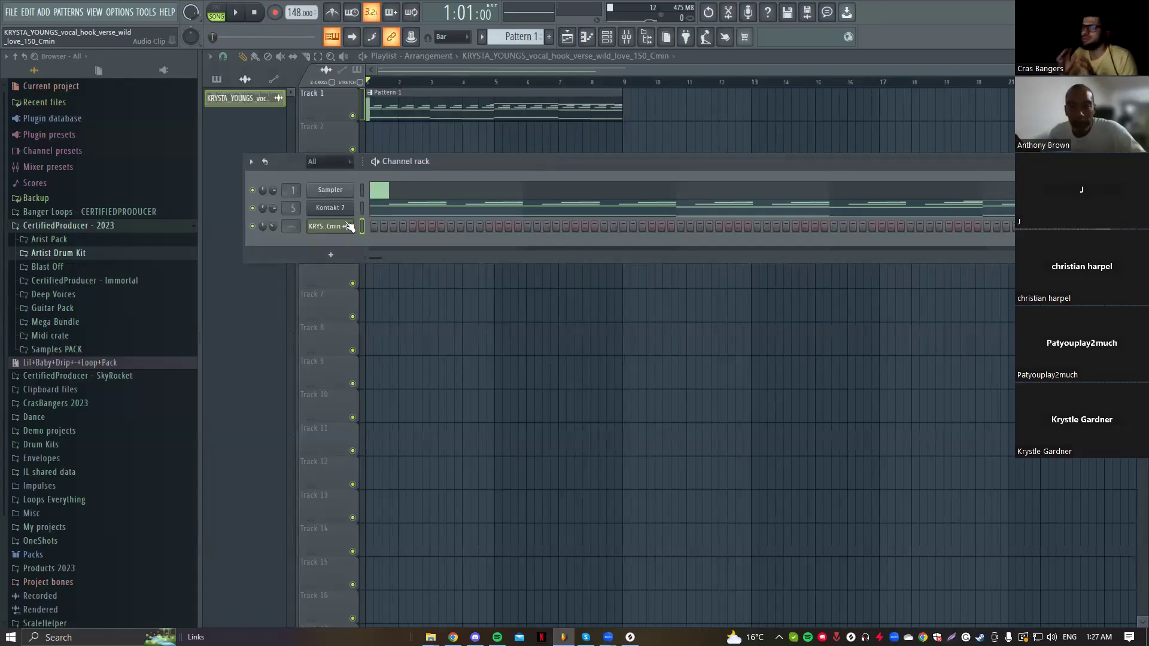
right_click(330, 208)
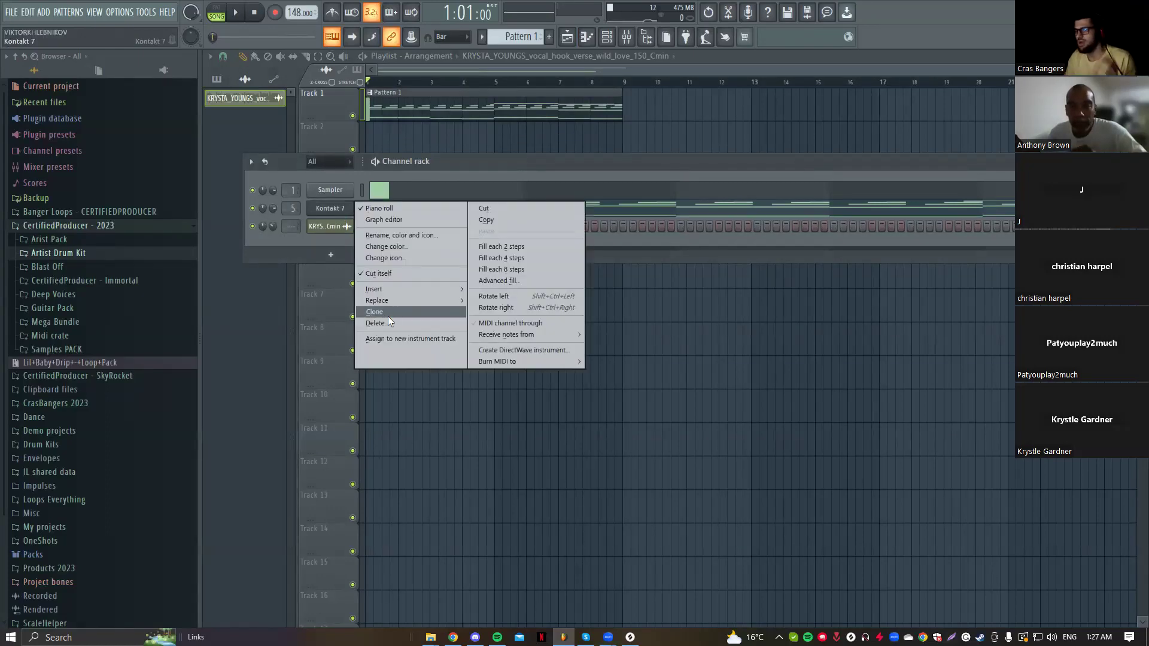
left_click(386, 312)
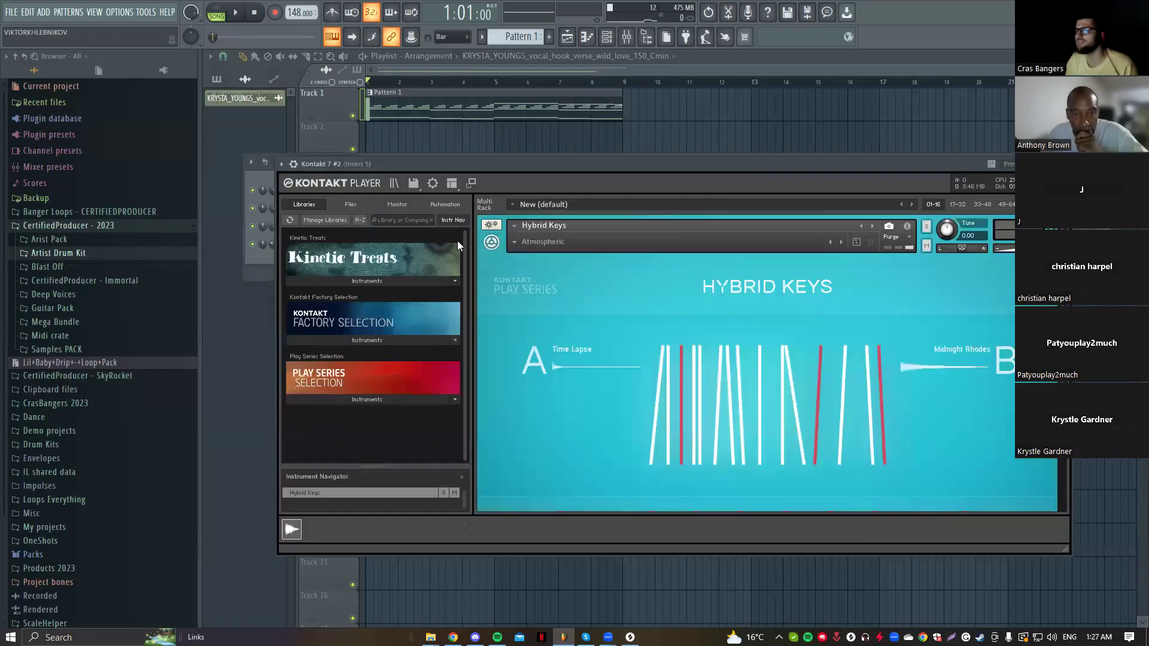
Step: Move the cloned Kontakt 7 #2 window out of the way and open that channel's piano roll
left_click_drag(514, 170, 538, 231)
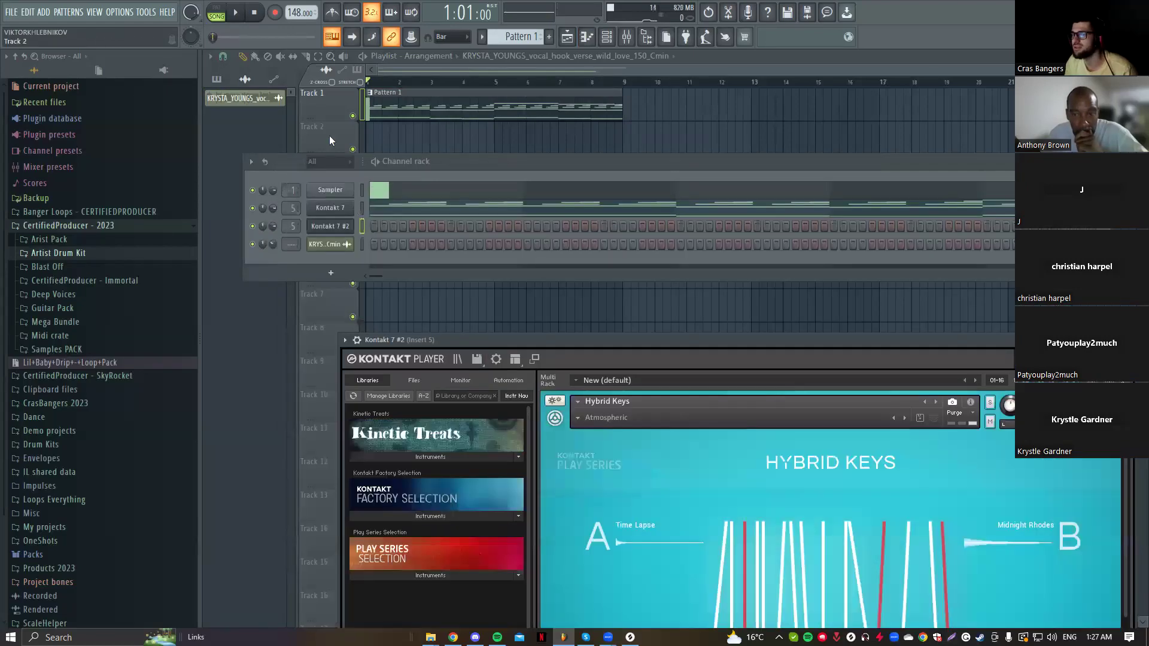
right_click(346, 228)
left_click(367, 227)
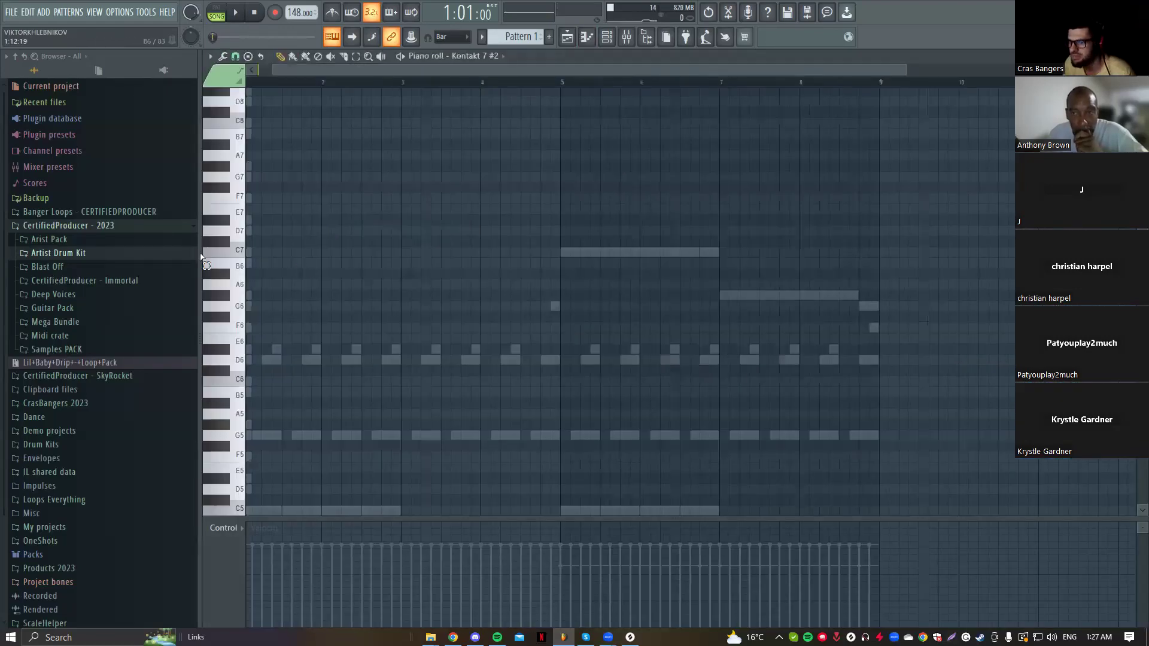
left_click(252, 252)
key("space")
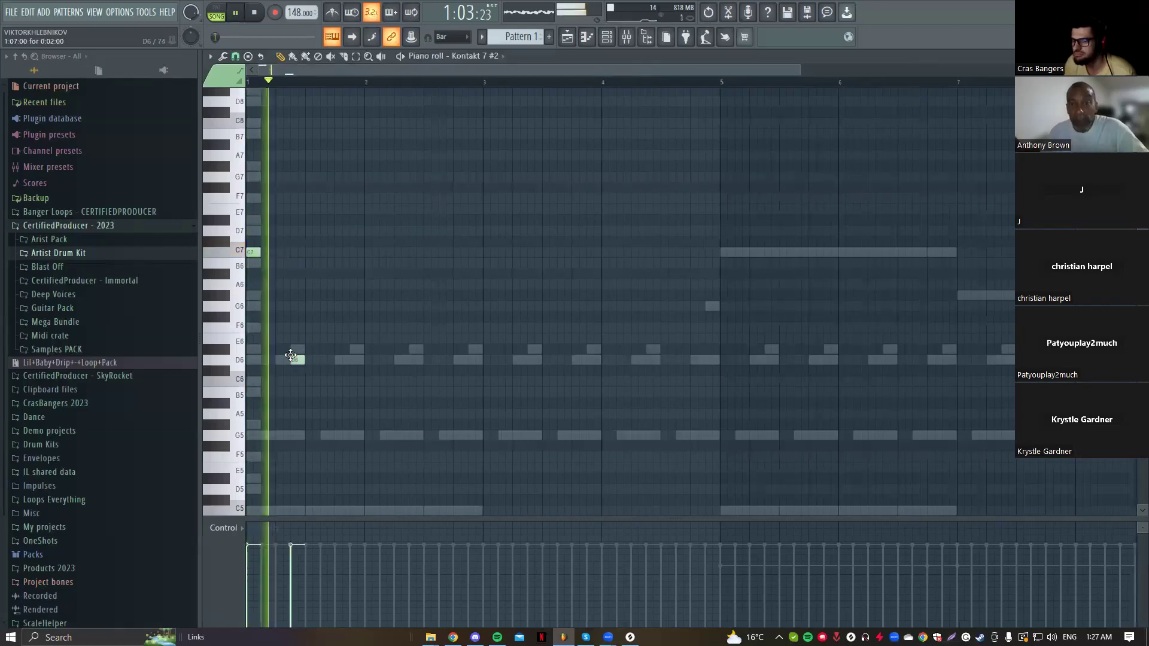
left_click(298, 358)
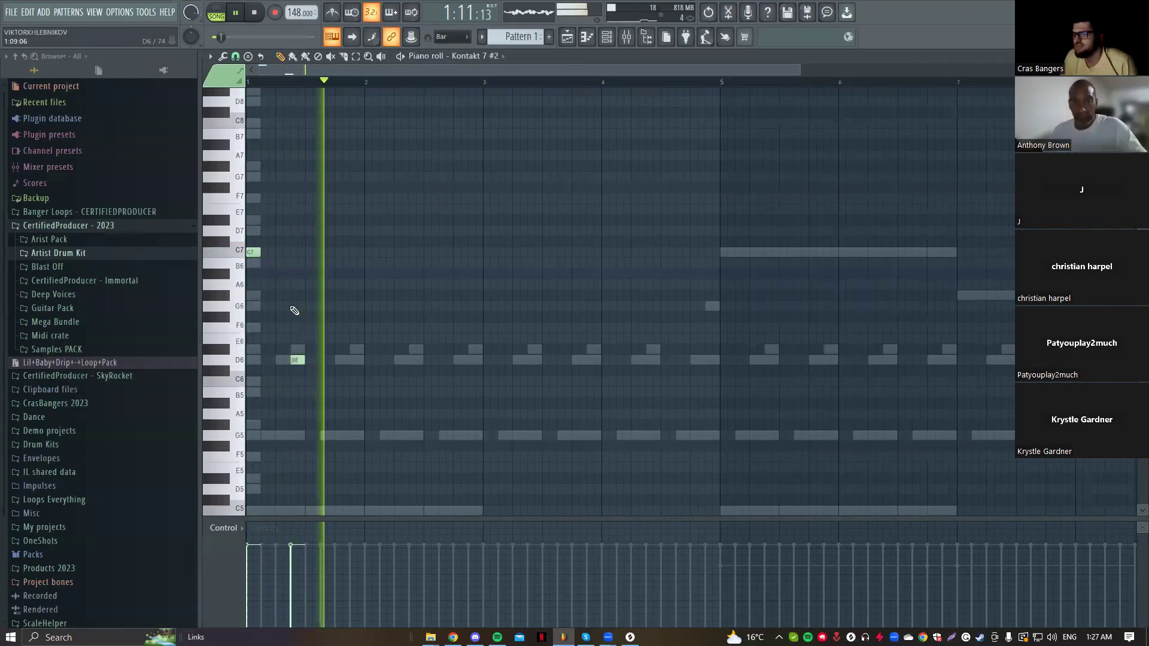
key("space")
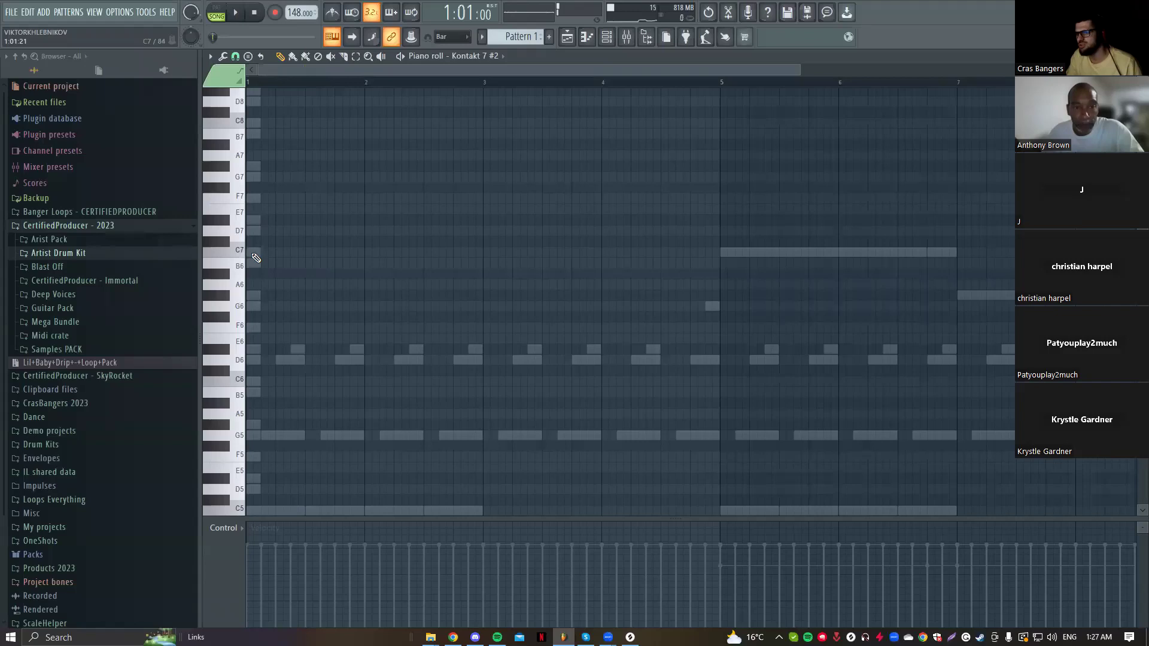
Step: Place counter-melody notes C7, D#7 and D7 in bar 1, C7 and G6 in bar 2, and G#6 at bar 3
left_click(254, 254)
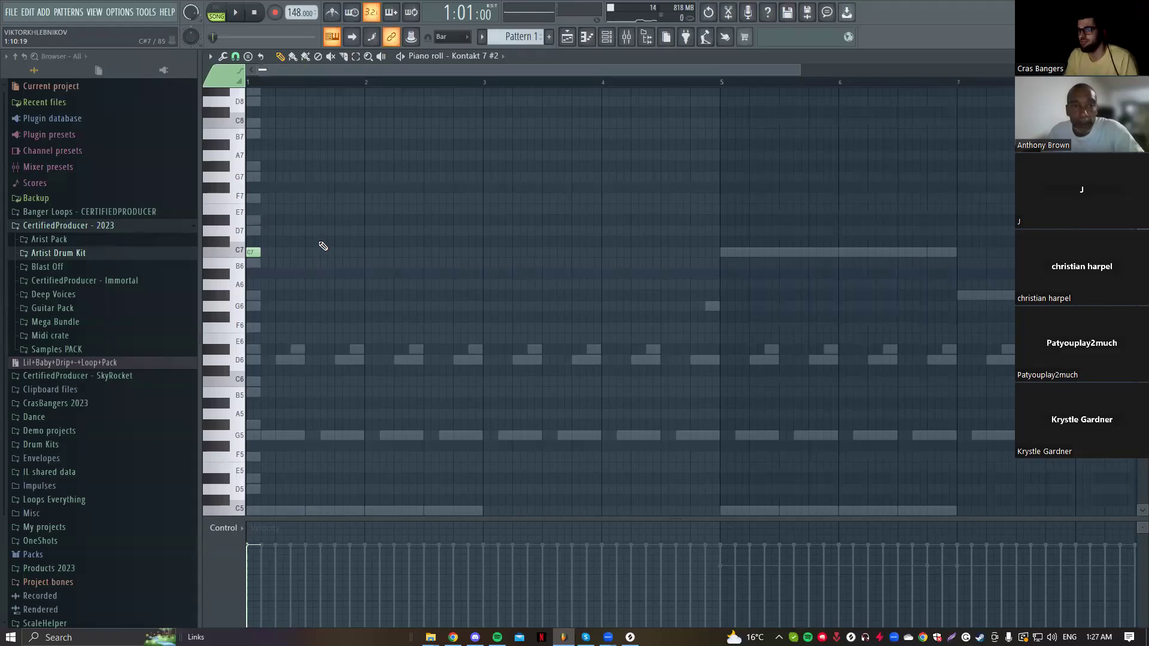
left_click(311, 220)
key("space")
left_click(339, 231)
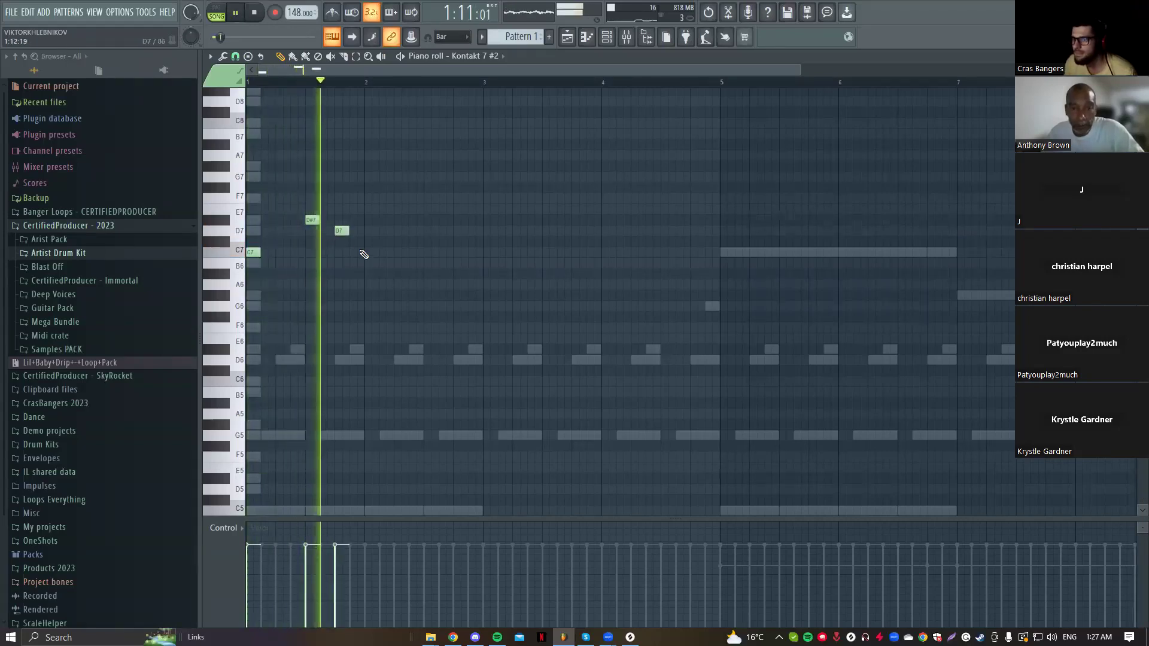
left_click(369, 253)
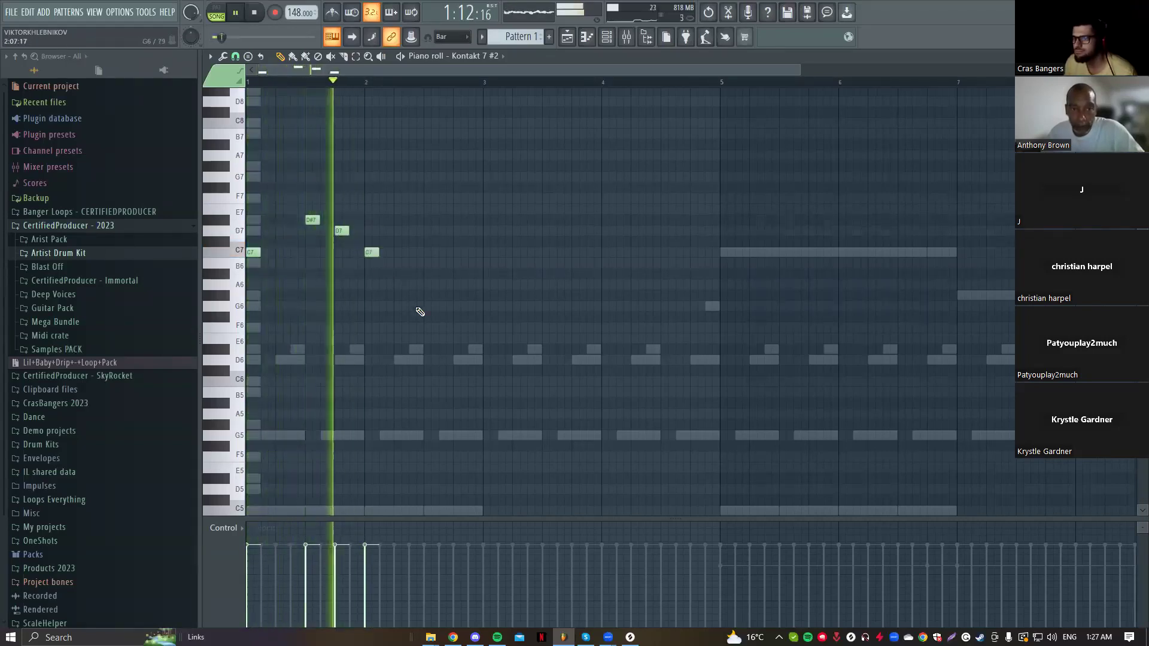
left_click(426, 306)
left_click(488, 296)
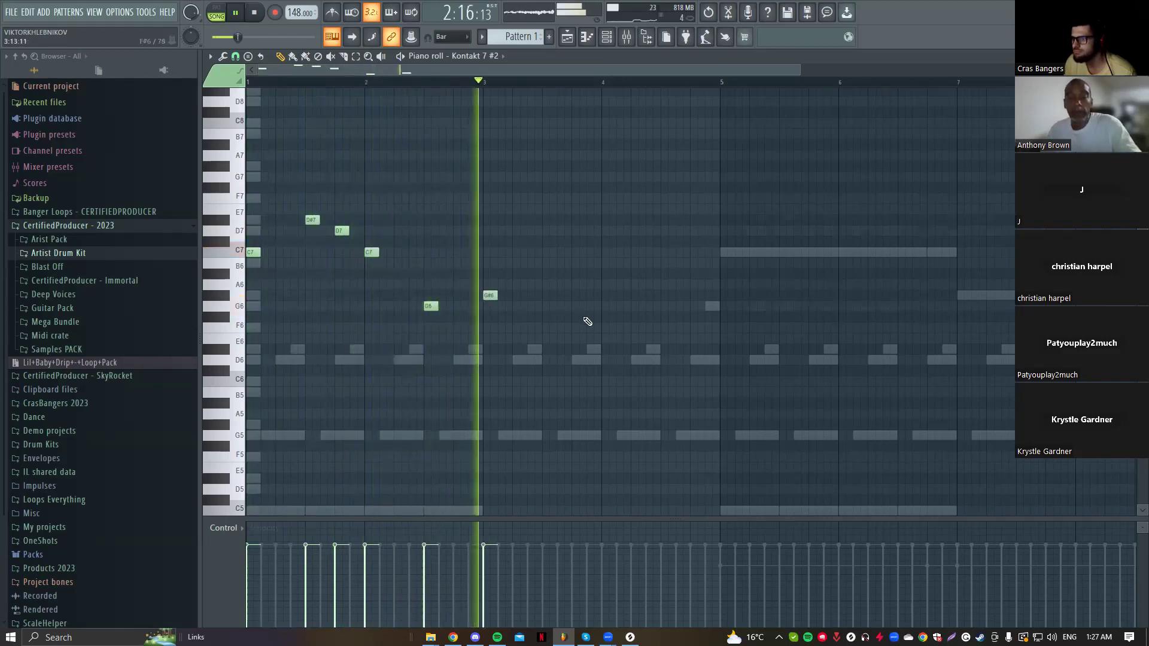
Step: Add G#6 at the start of bar 4 and C7 on its second beat, and play the counter-melody
left_click(608, 296)
left_click(638, 296)
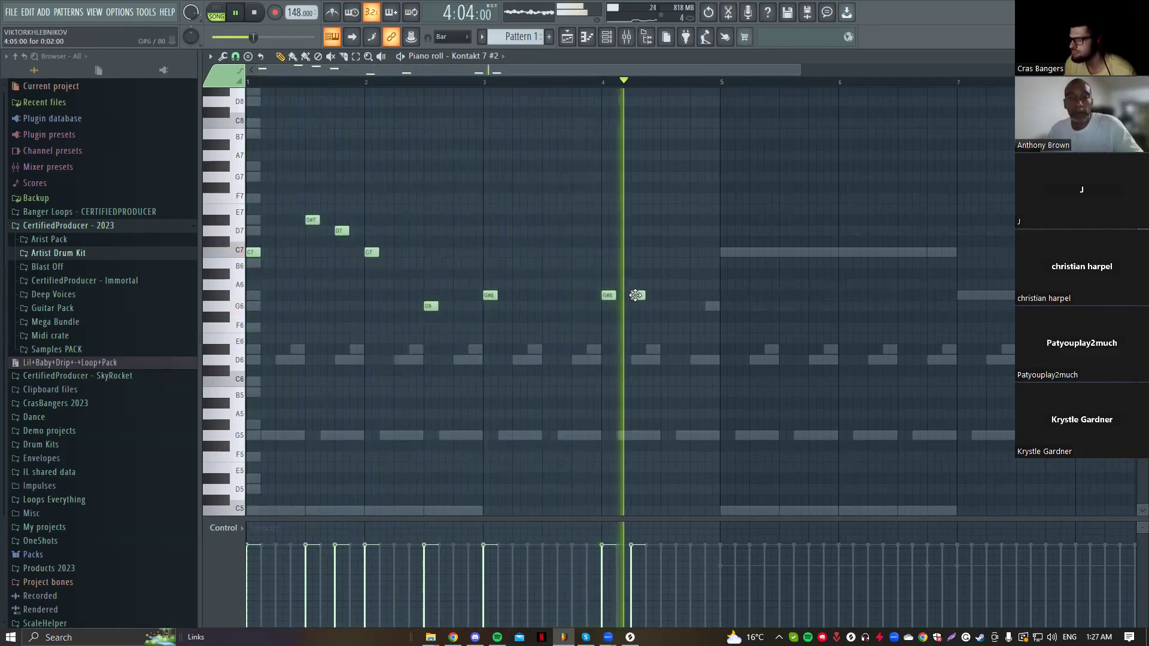
key("space")
right_click(638, 295)
key("space")
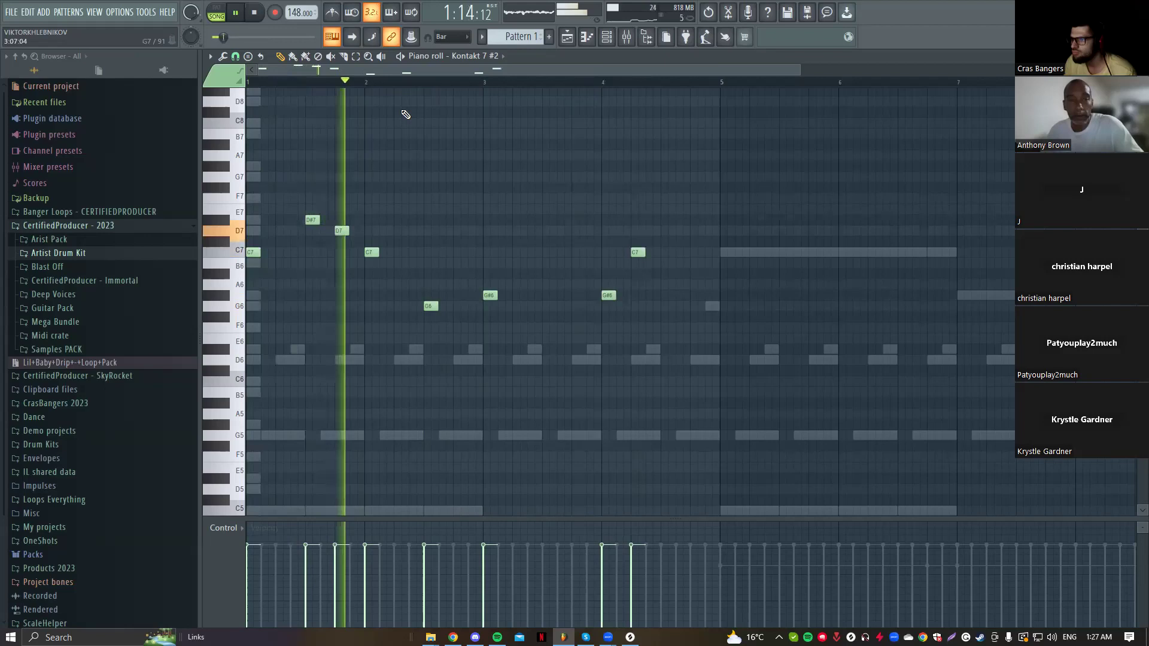
Step: Set a finer snap and add a quick descending run of short D#7, D7 and C7 notes from bar 4's third beat
left_click(235, 56)
left_click(253, 204)
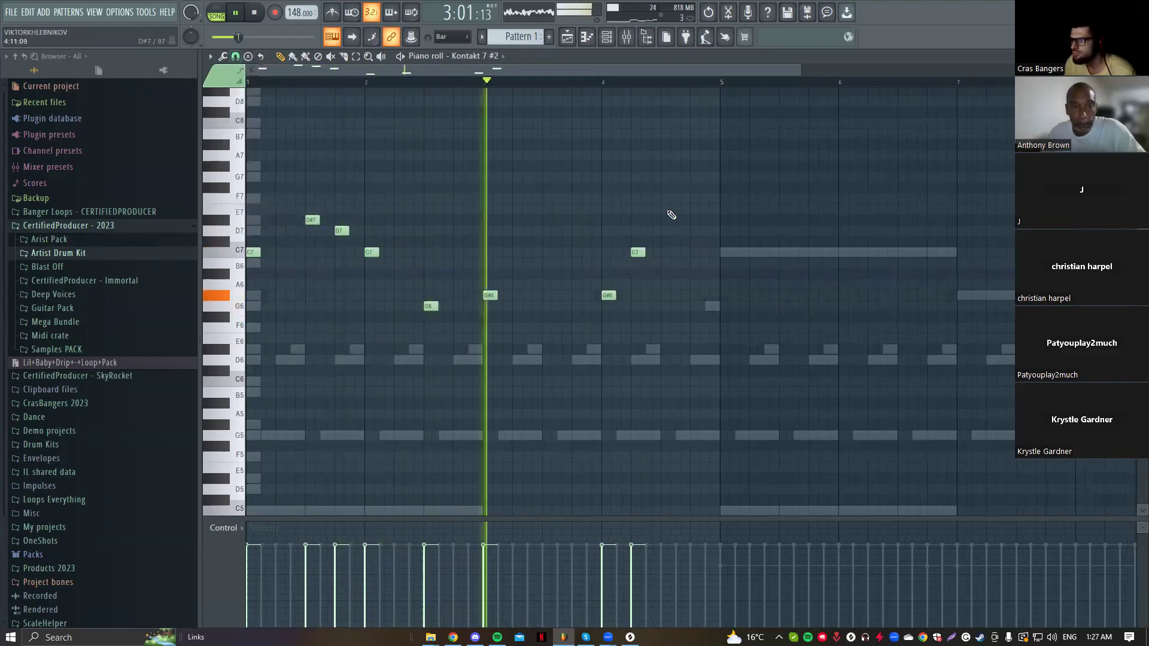
left_click(662, 220)
left_click(672, 231)
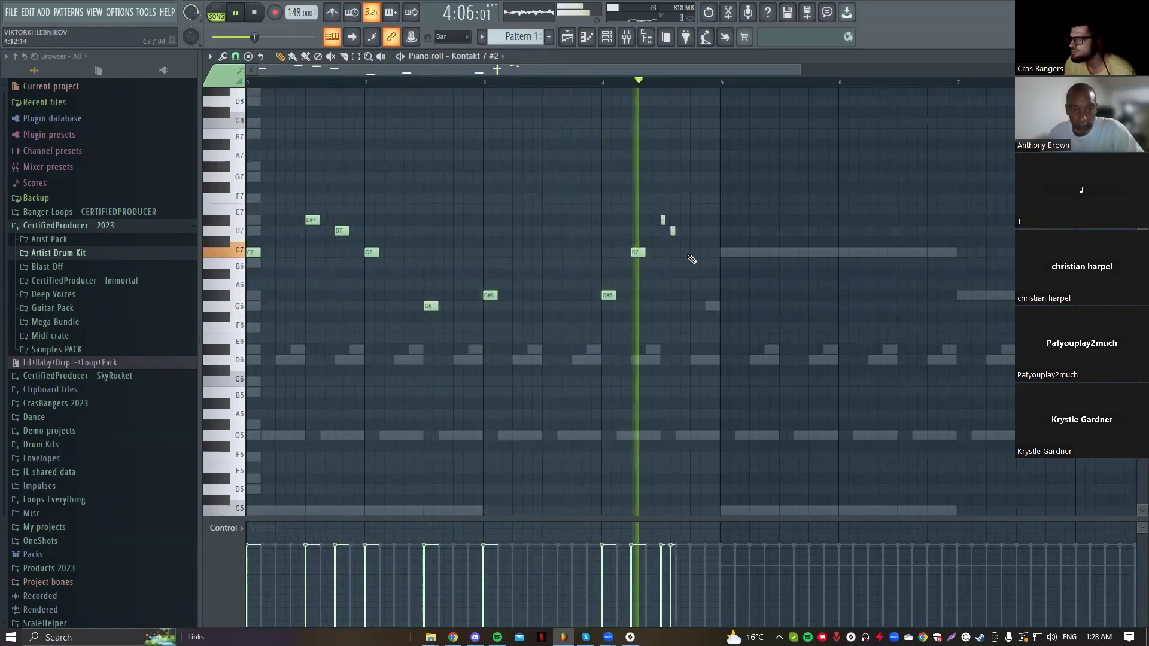
left_click(682, 252)
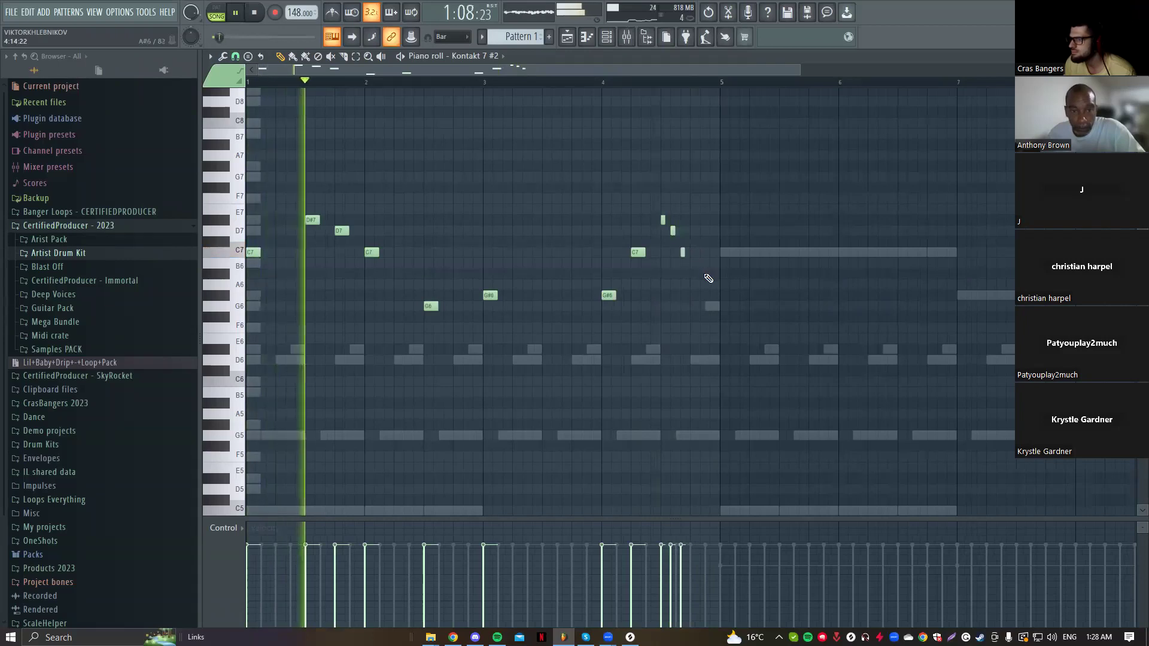
Step: Set the snap to 1/3 beat and add a short G#6 note near the end of bar 4
left_click(235, 56)
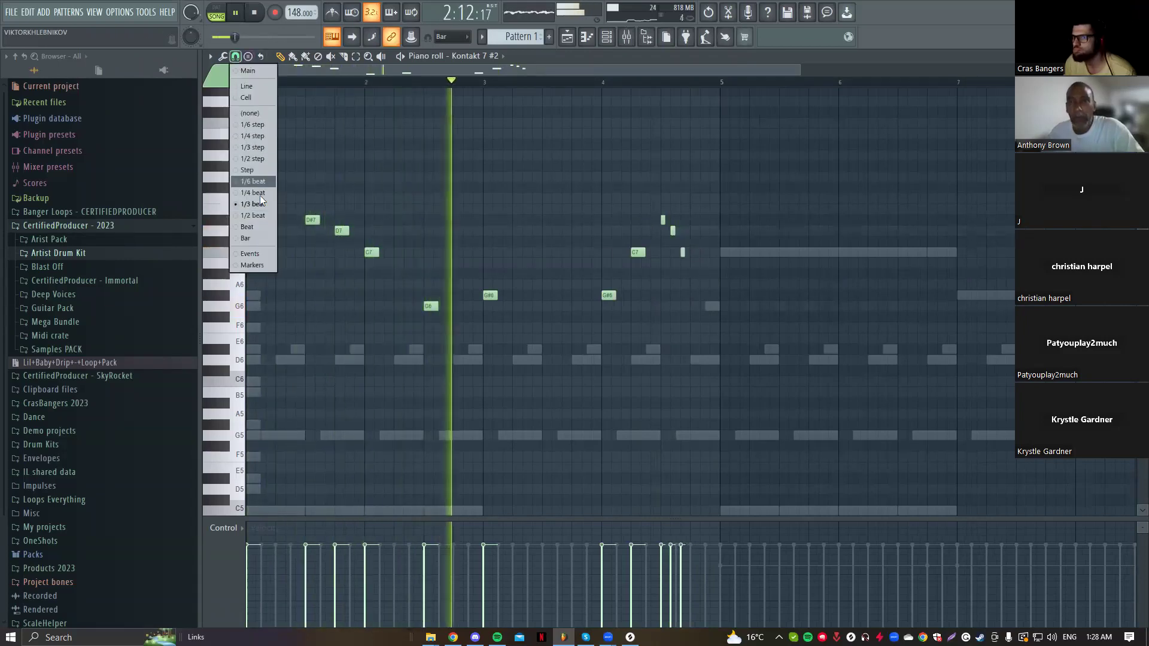
left_click(261, 203)
left_click(704, 296)
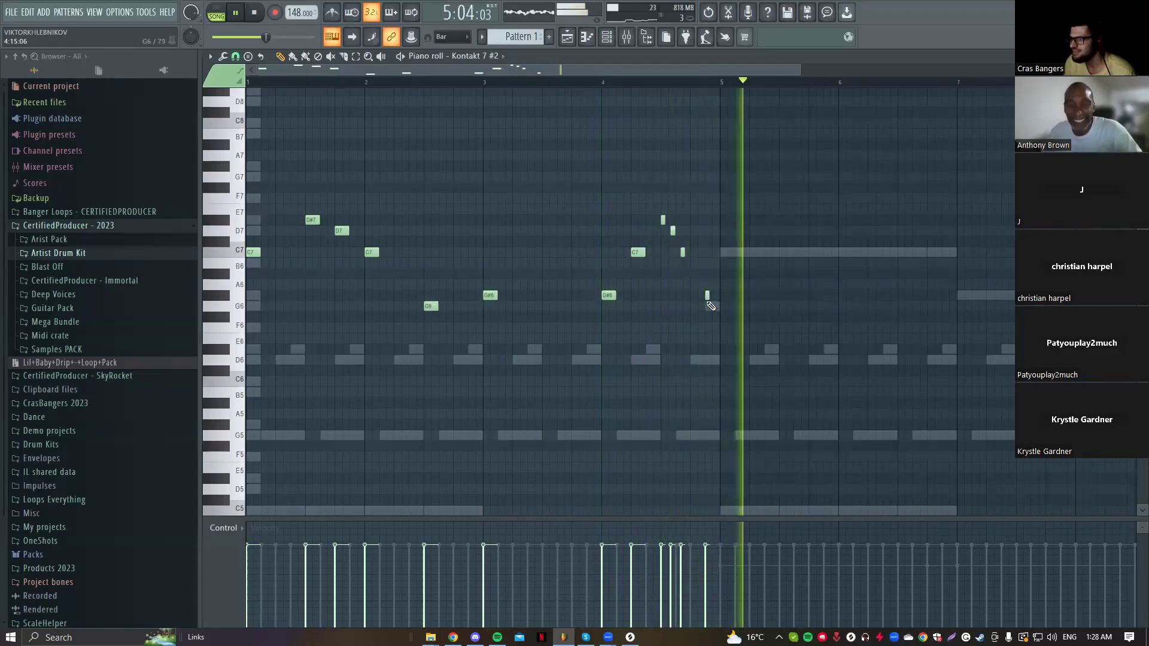
scroll(709, 301, "up", 5)
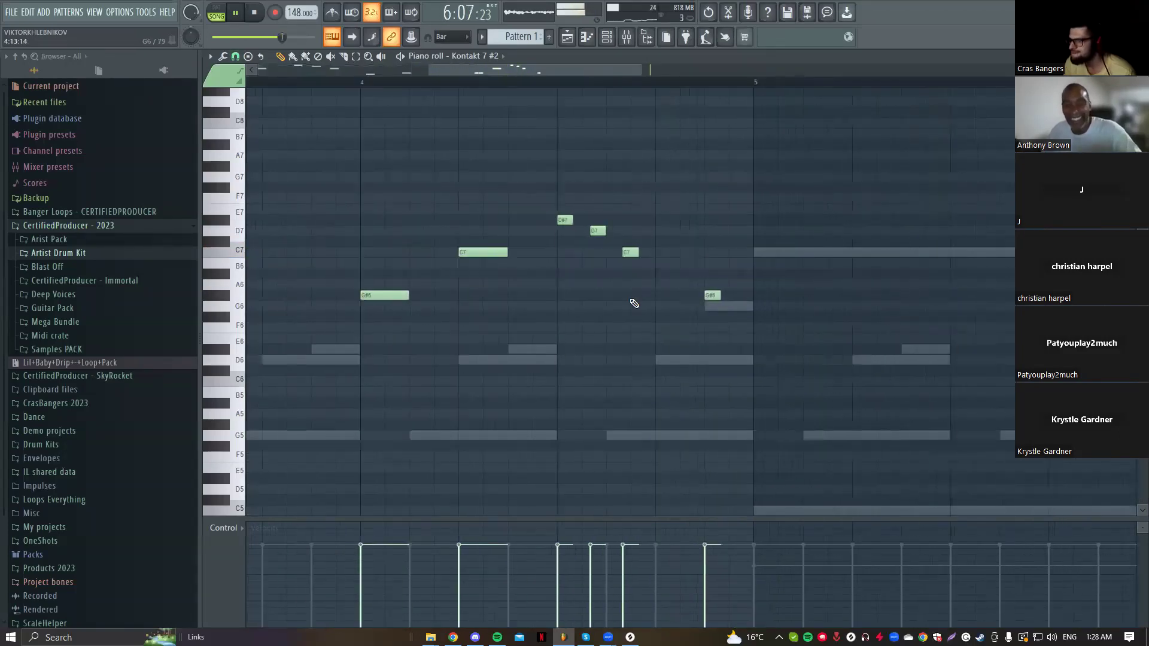
scroll(628, 308, "down", 5)
key("space")
Step: Try repeating the four-bar counter-melody across bars 5 to 8, and delete the copy
left_click_drag(677, 376, 257, 212)
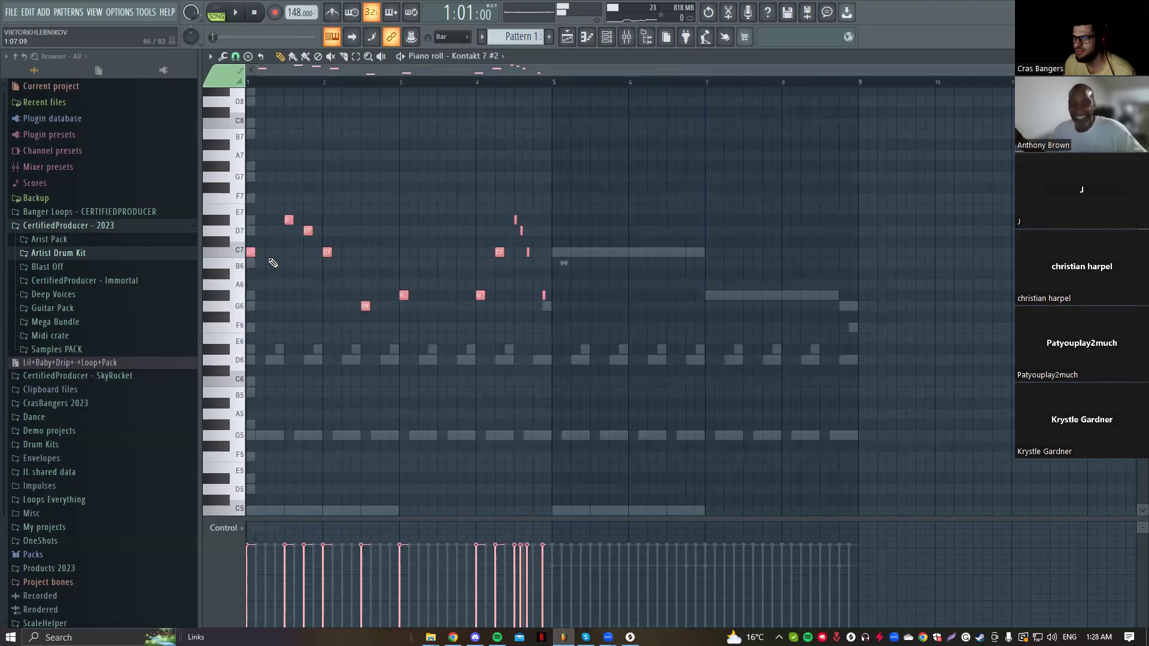
left_click_drag(249, 251, 552, 258)
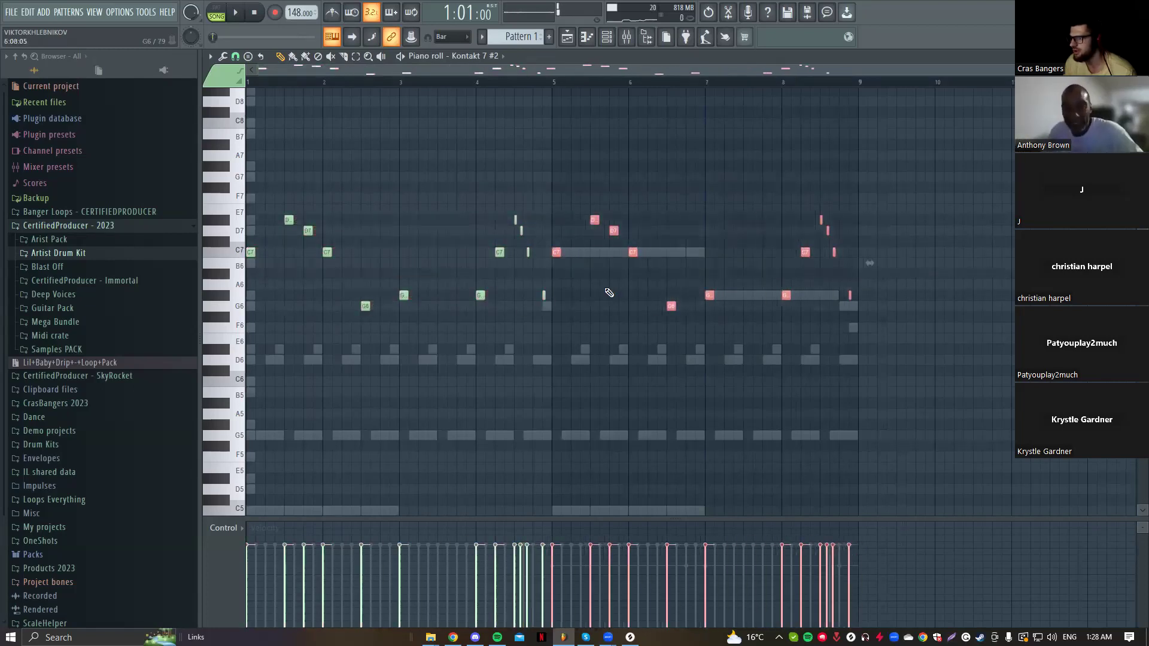
key("Delete")
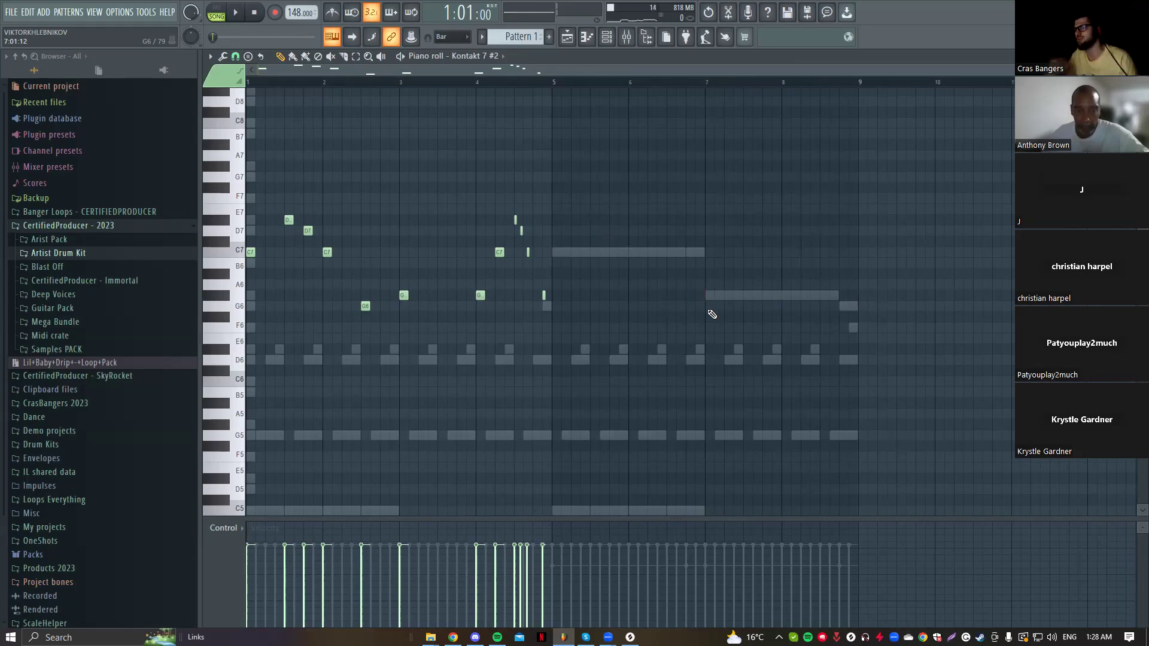
Step: Play the counter-melody with the main melody and review its phrasing through bar 4
left_click_drag(569, 160, 246, 364)
right_click(526, 389)
scroll(410, 246, "up", 3)
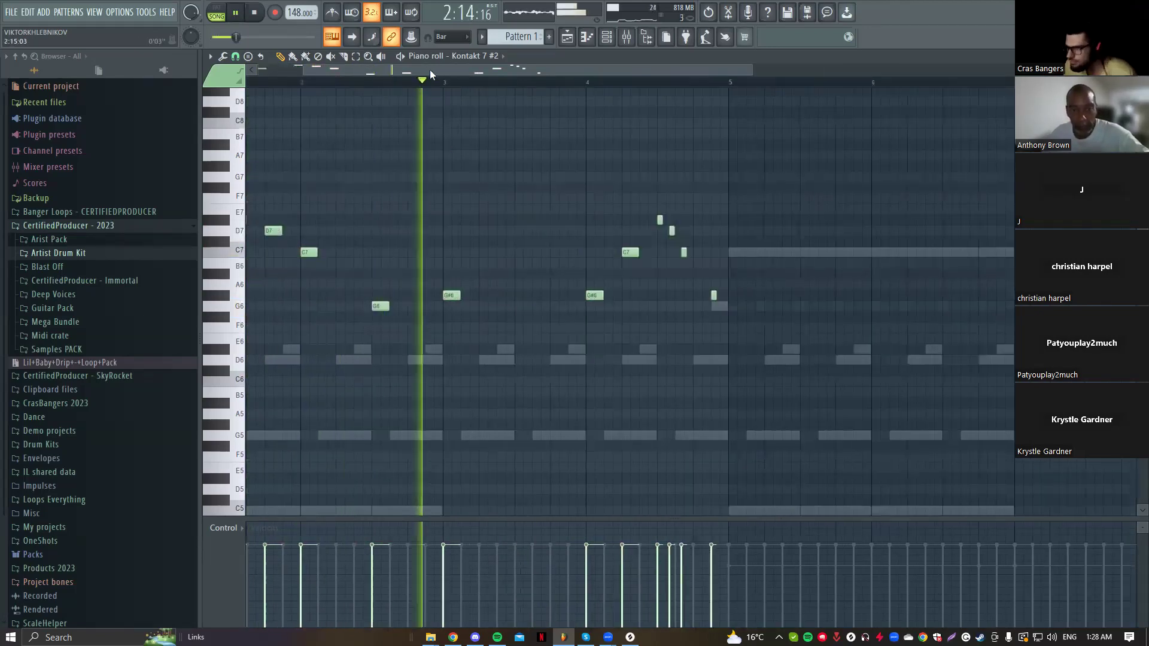
left_click_drag(429, 70, 383, 71)
scroll(776, 283, "up", 3)
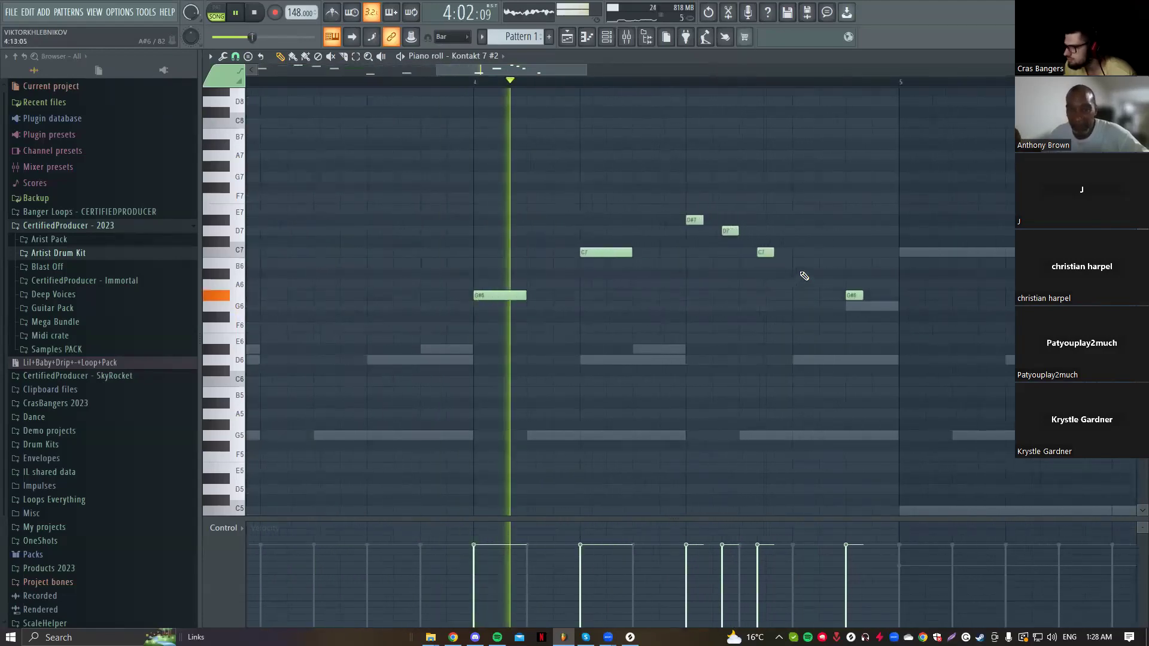
scroll(752, 302, "down", 1)
scroll(707, 336, "down", 5)
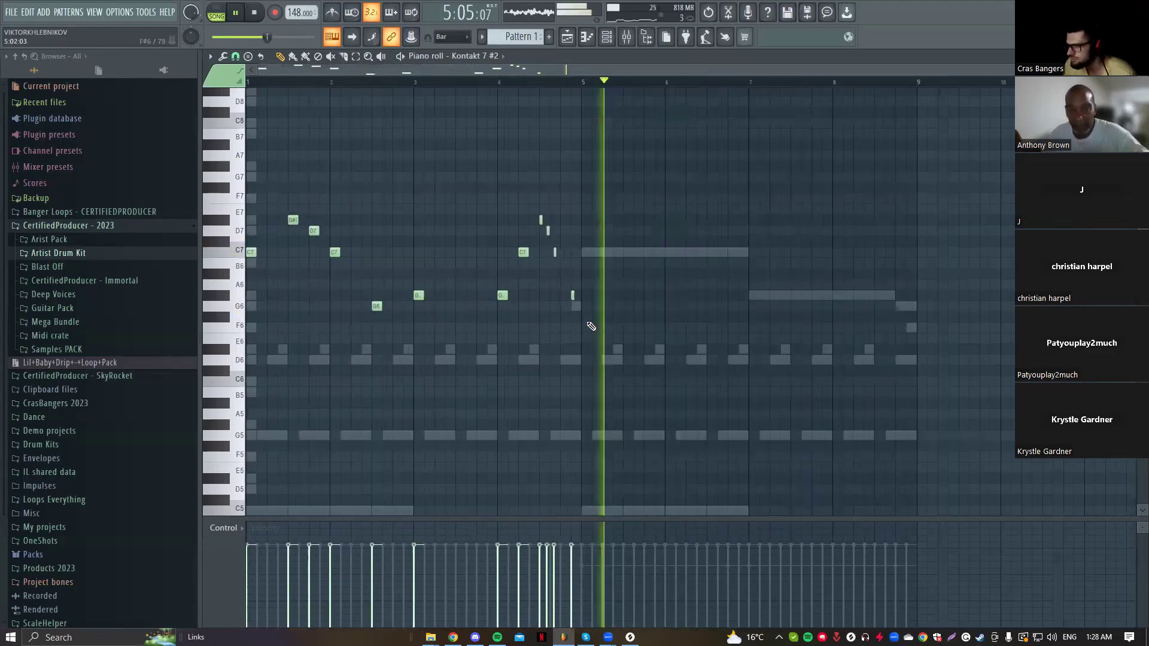
Step: Stop playback, switch the piano roll to Kontakt 7, and select and copy its notes from G4 to D#6 across all eight bars
left_click(476, 56)
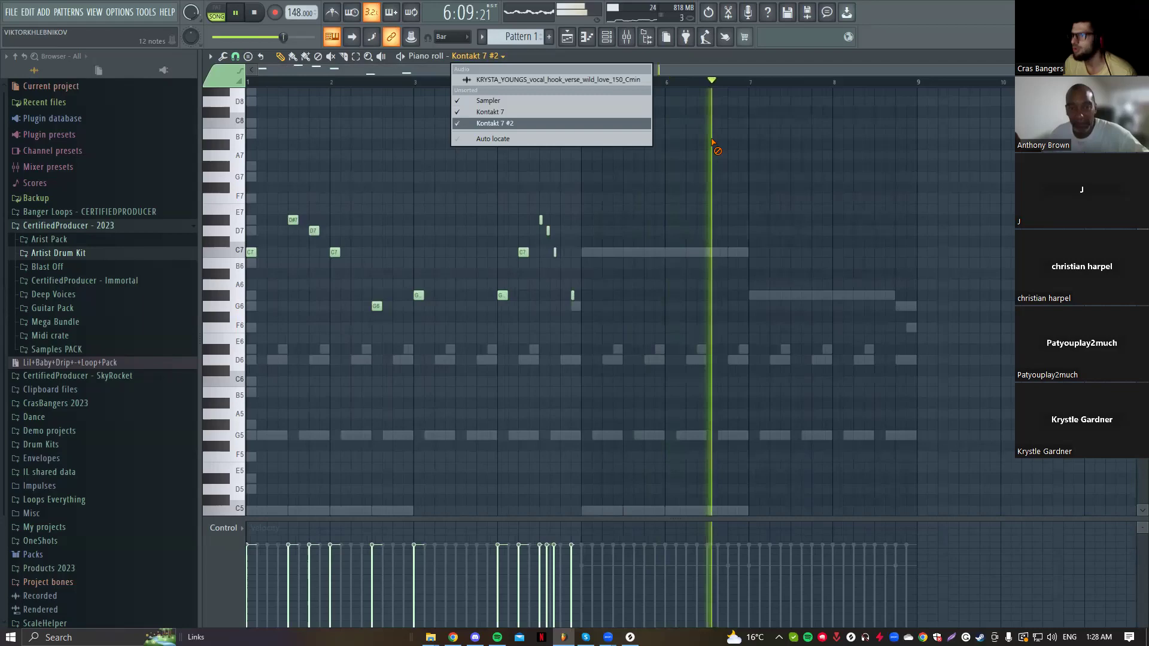
key("space")
left_click(493, 61)
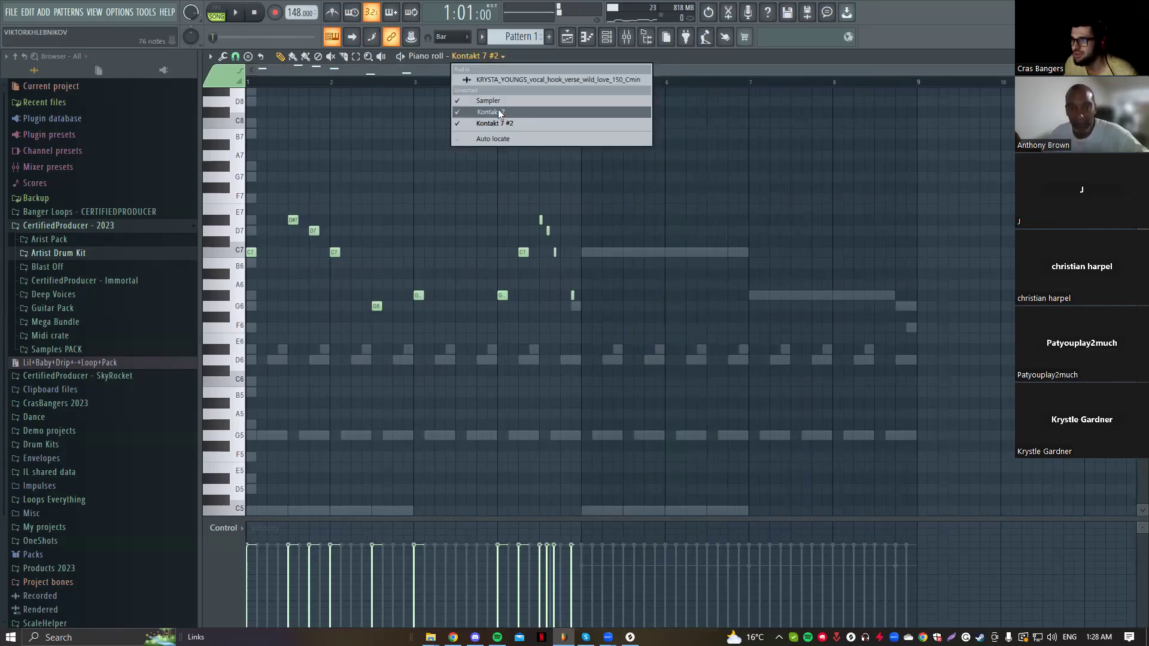
left_click(497, 109)
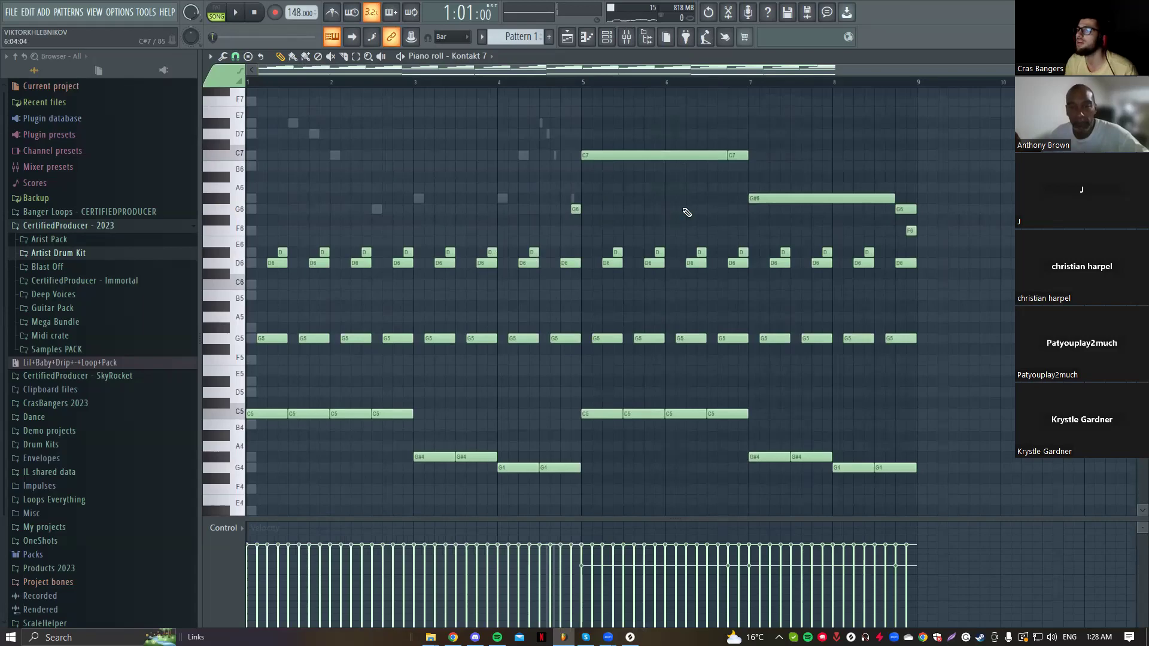
scroll(877, 315, "down", 4)
left_click_drag(971, 398, 82, 127)
scroll(558, 288, "up", 3)
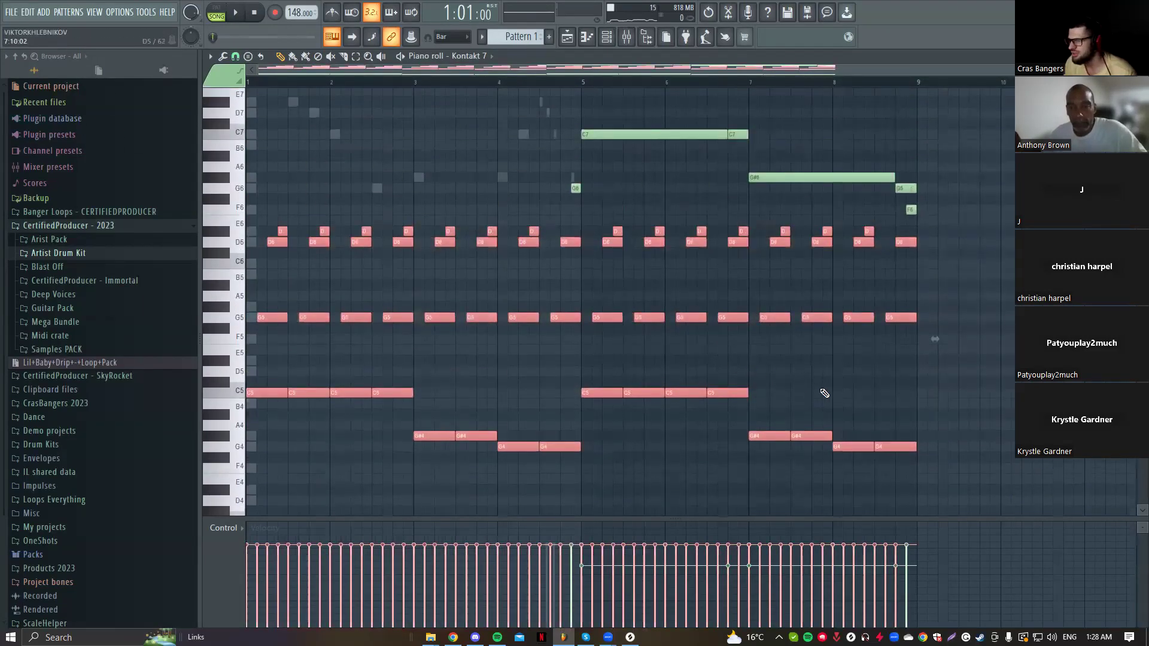
Step: Add a reFX Nexus instrument channel to the project
left_click(606, 37)
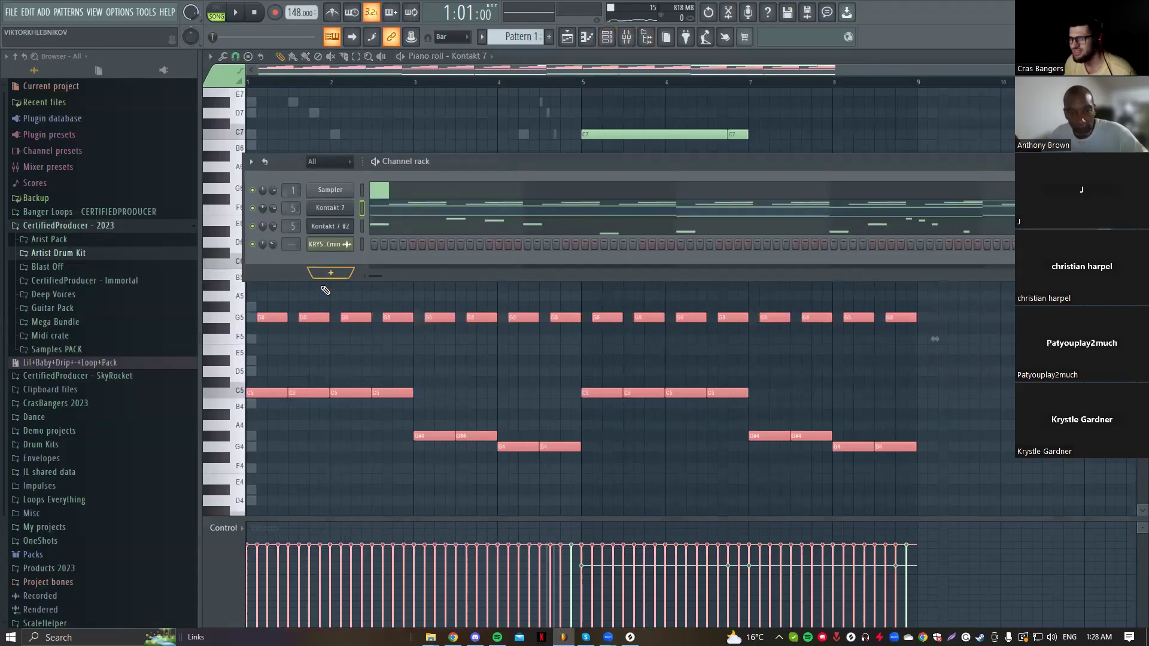
left_click(338, 274)
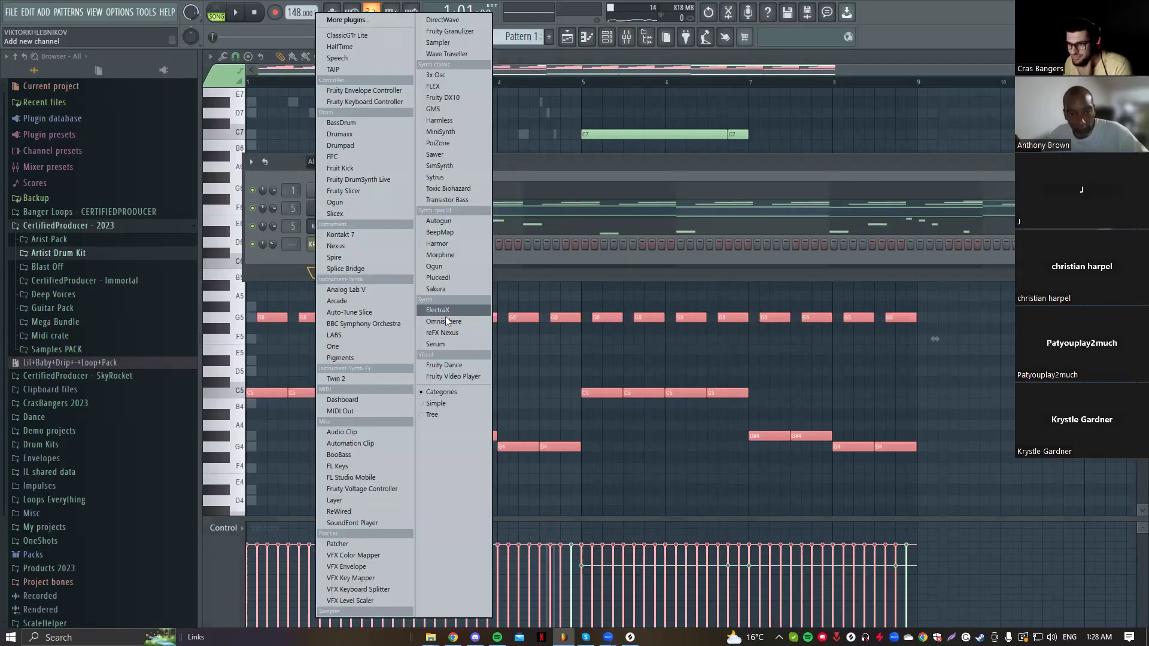
left_click(463, 333)
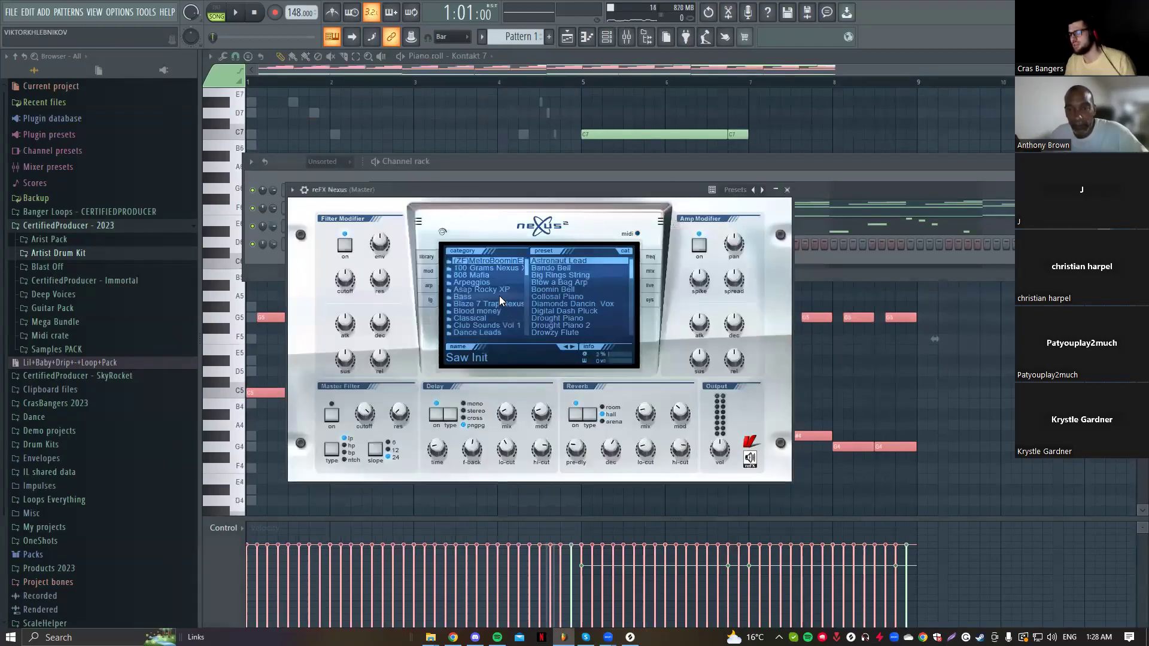
Step: Load the Chillzone 2 preset from the Fantasy And Dream category in Nexus
mouse_move(528, 275)
left_mouse_down()
mouse_move(524, 306)
mouse_move(521, 288)
left_mouse_up()
left_click(518, 290)
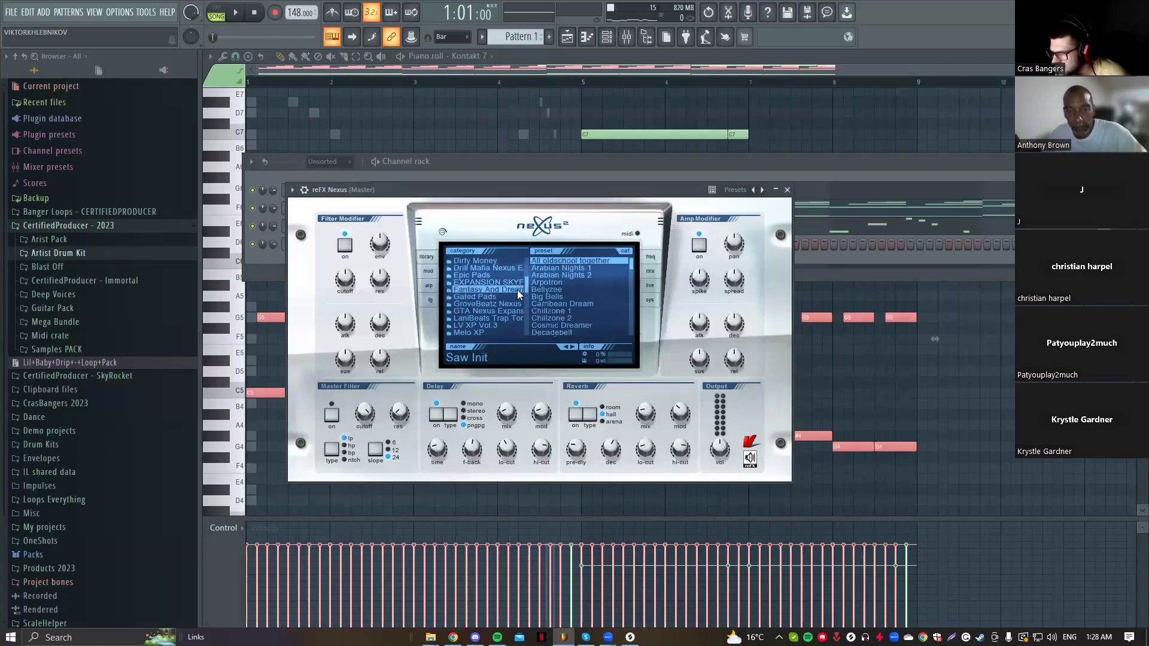
left_click(583, 319)
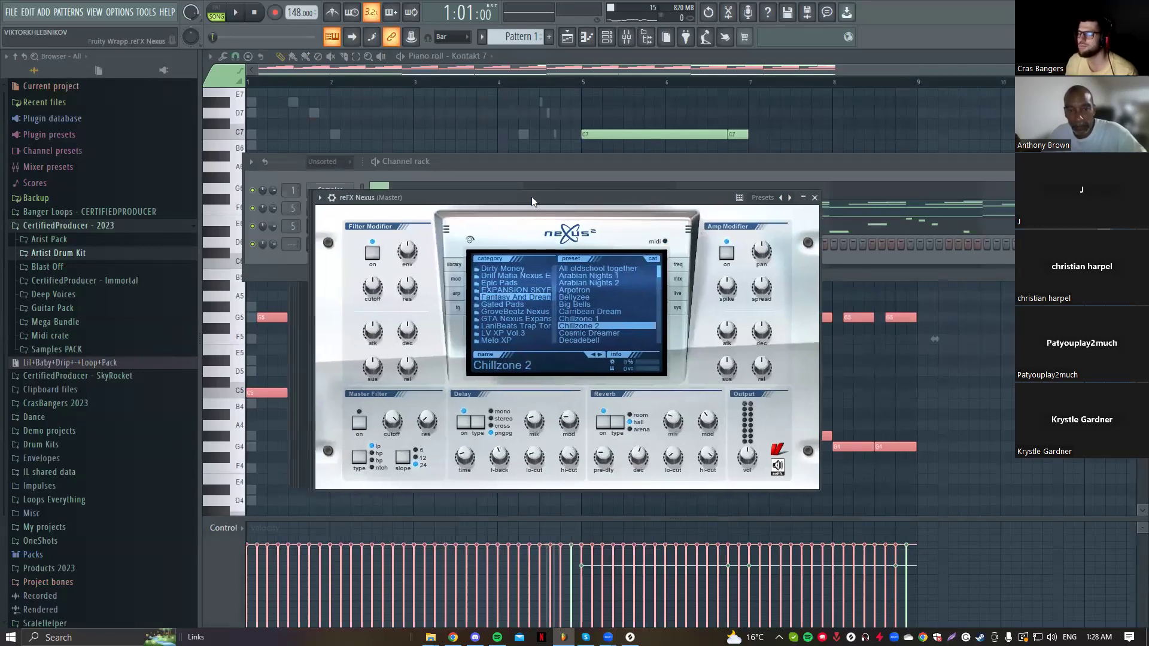
left_click_drag(504, 190, 600, 200)
Step: Audition the Chillzone 1 preset and its layer mix, and return to Chillzone 2 with its mix page open
left_click(592, 319)
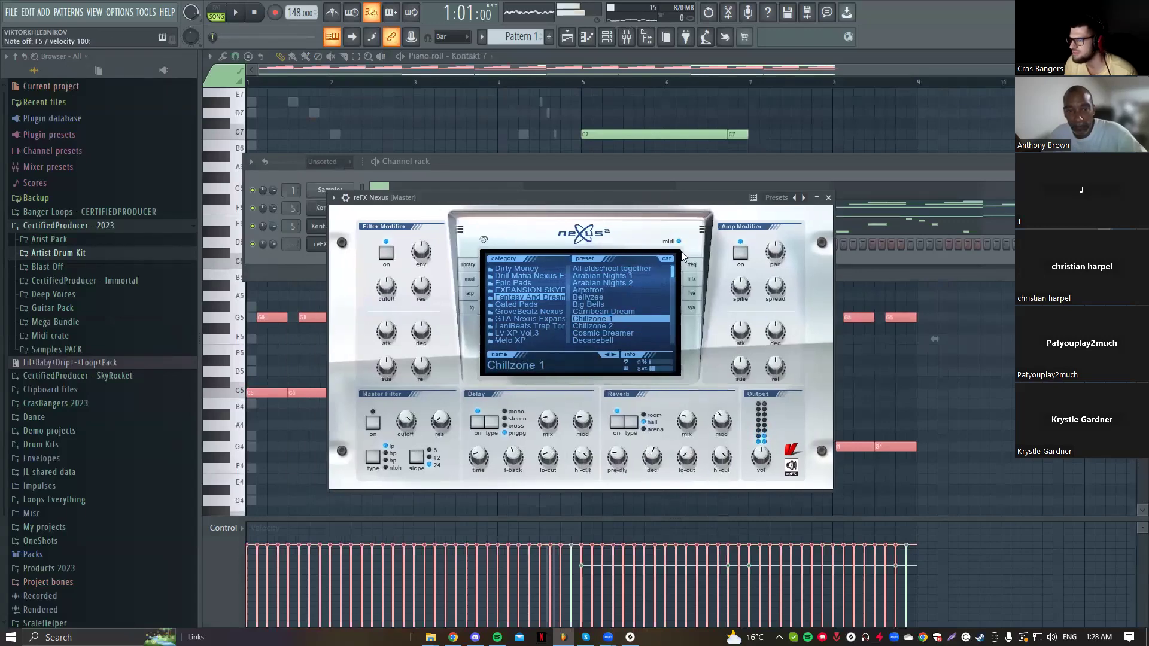
left_click(690, 279)
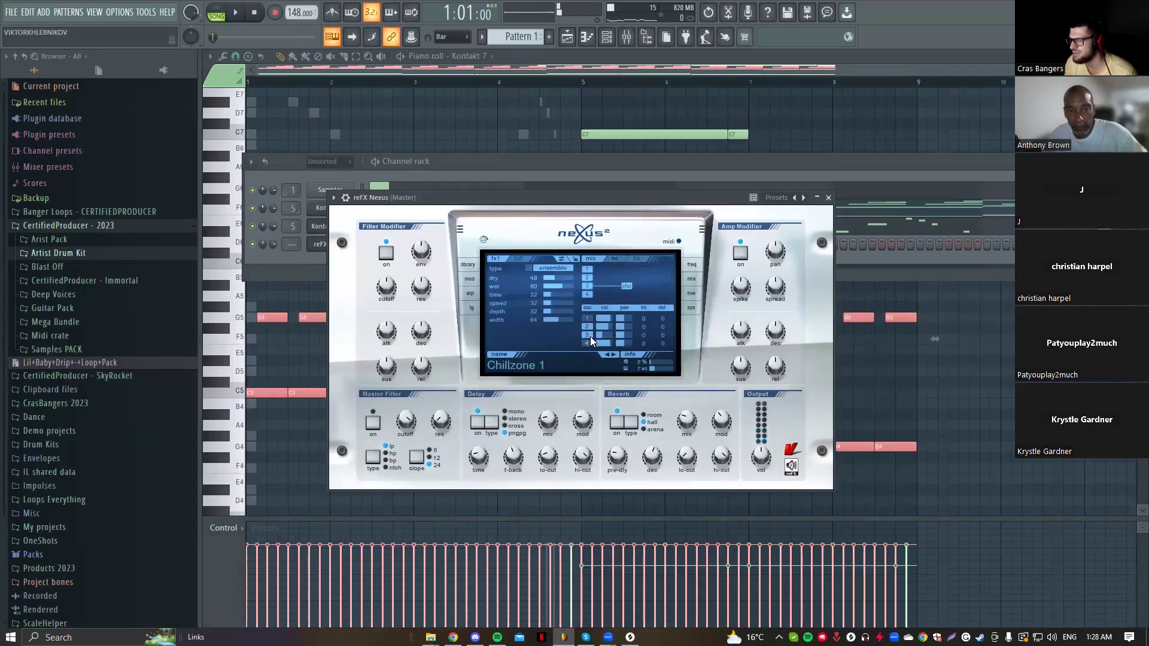
left_click_drag(555, 197, 637, 253)
left_click(672, 329)
left_click(811, 388)
left_click(748, 334)
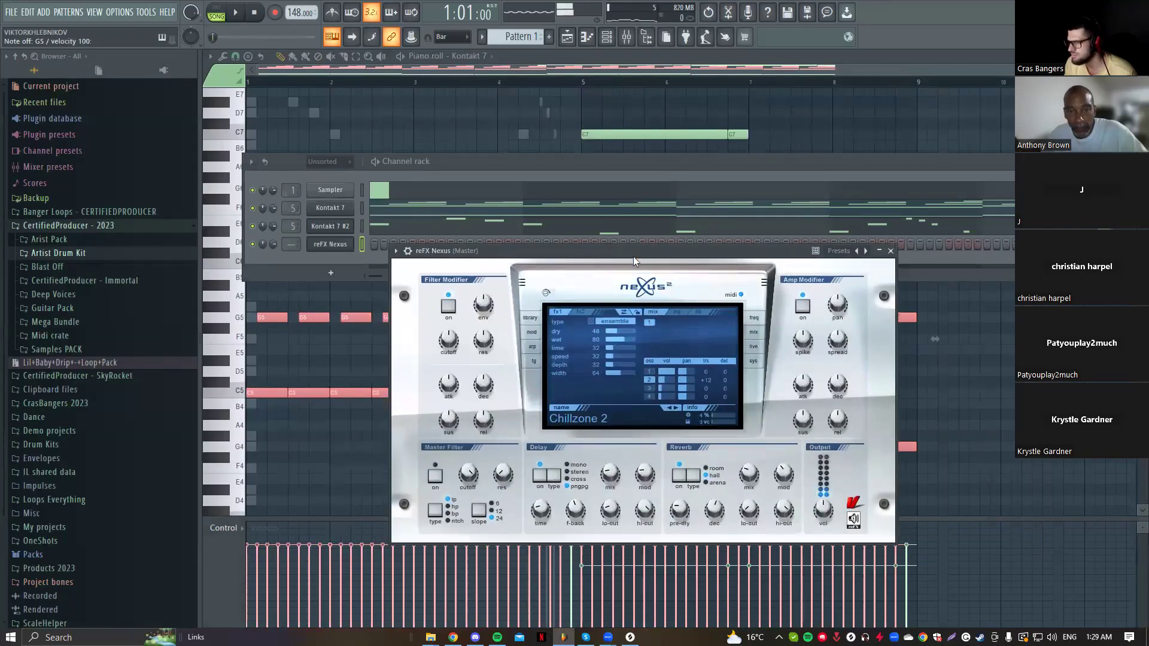
Step: Route the reFX Nexus channel to mixer track 5, and paste the copied notes into its piano roll and play them
left_click_drag(627, 261, 746, 276)
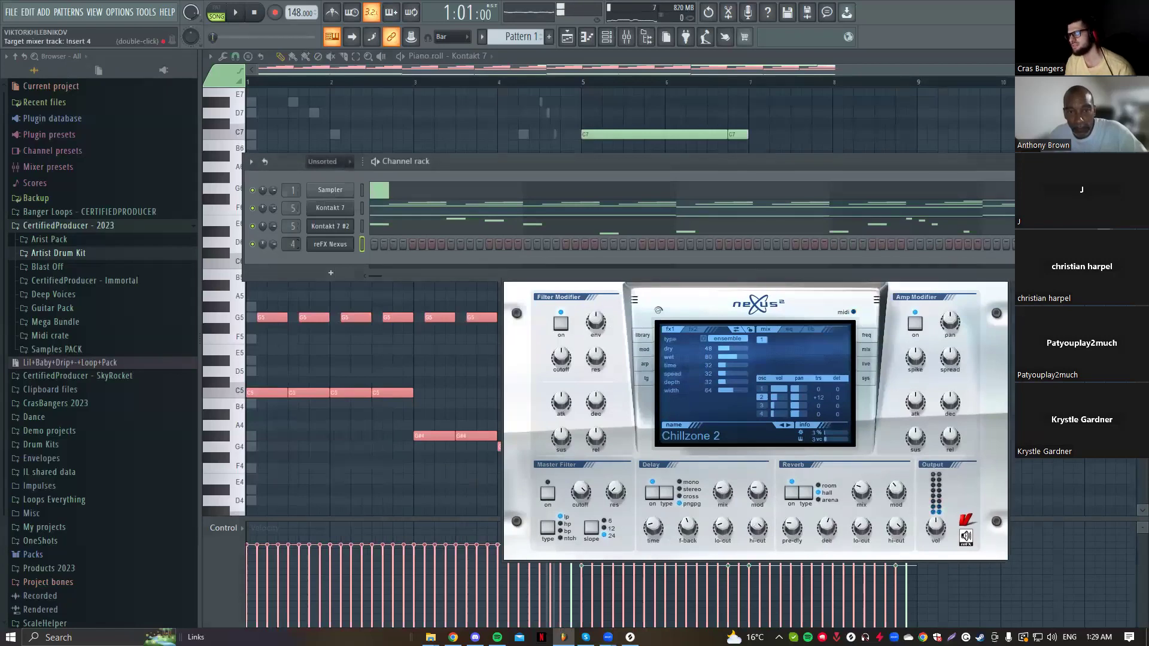
key("ctrl+v")
left_click(390, 244)
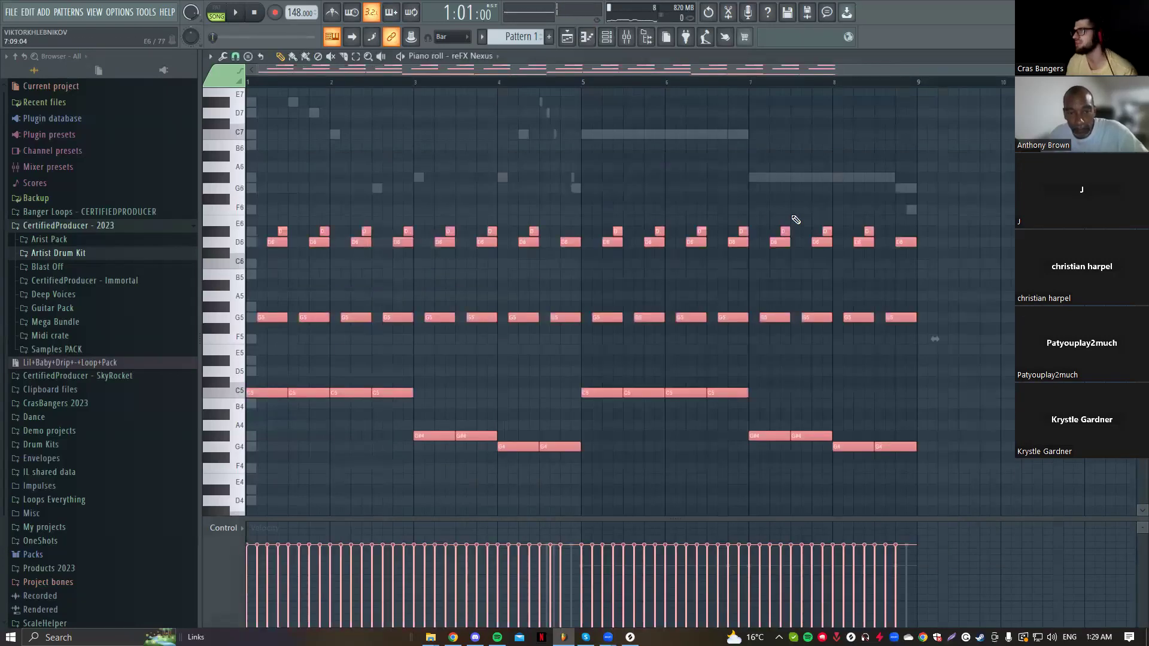
key("space")
key("F6")
key("space")
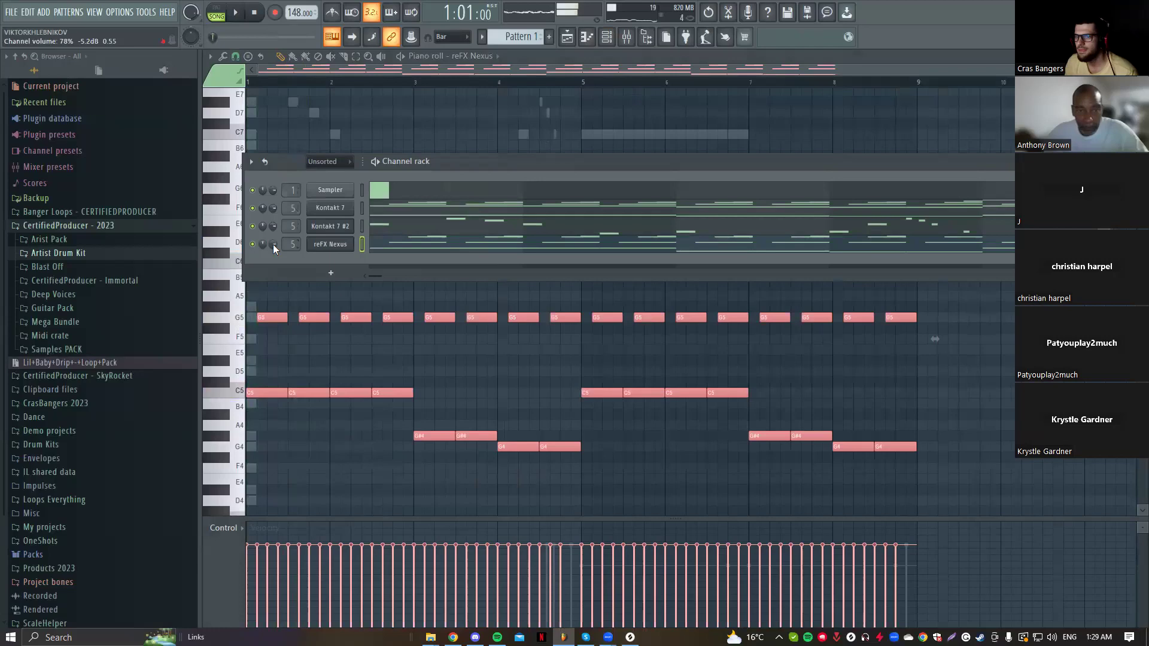
key("F6")
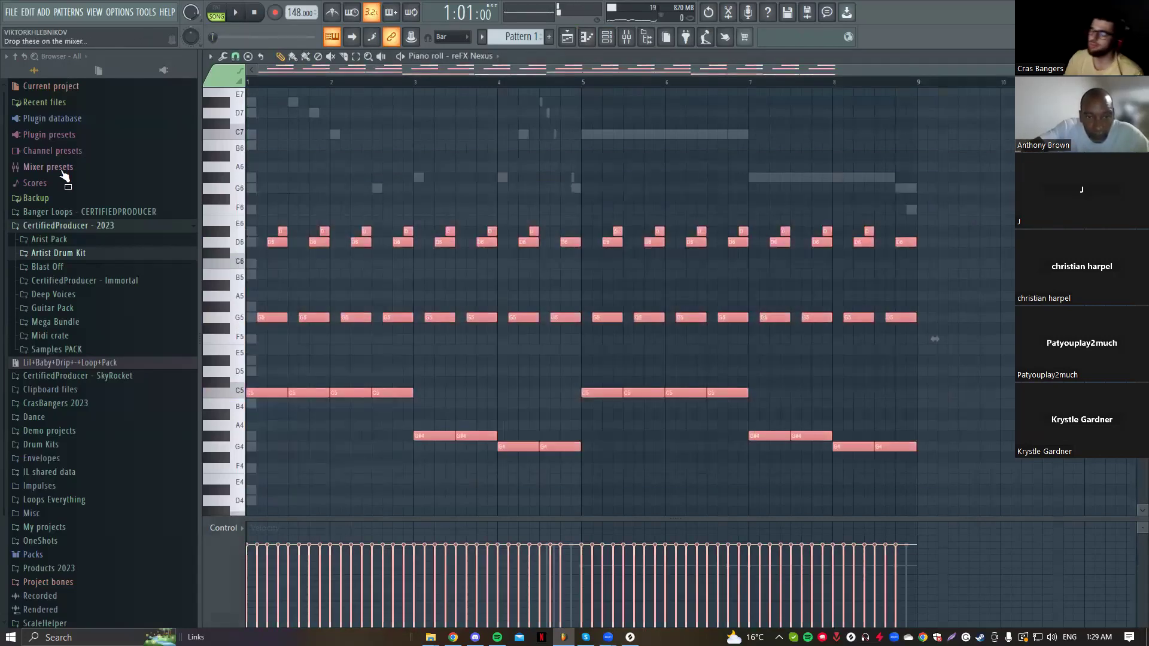
Step: Transpose the selected Nexus notes up one octave, play them back, and lower the channel's volume
key("ctrl+Up")
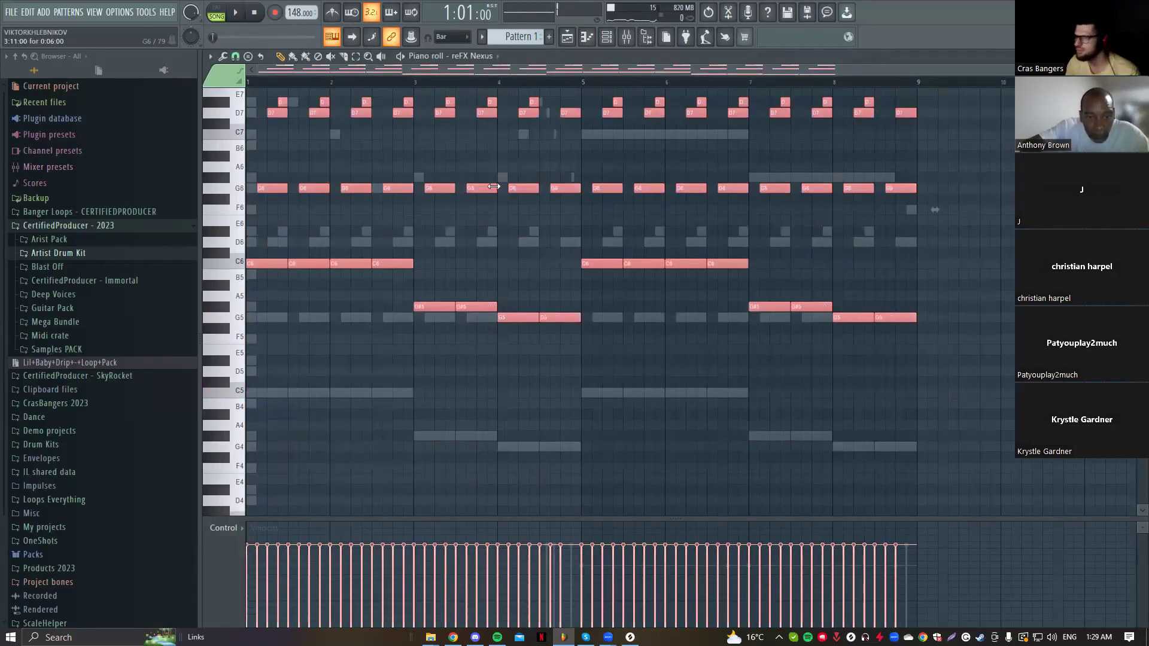
scroll(494, 186, "up", 3)
key("space")
left_click(606, 36)
key("space")
left_click_drag(272, 242, 273, 254)
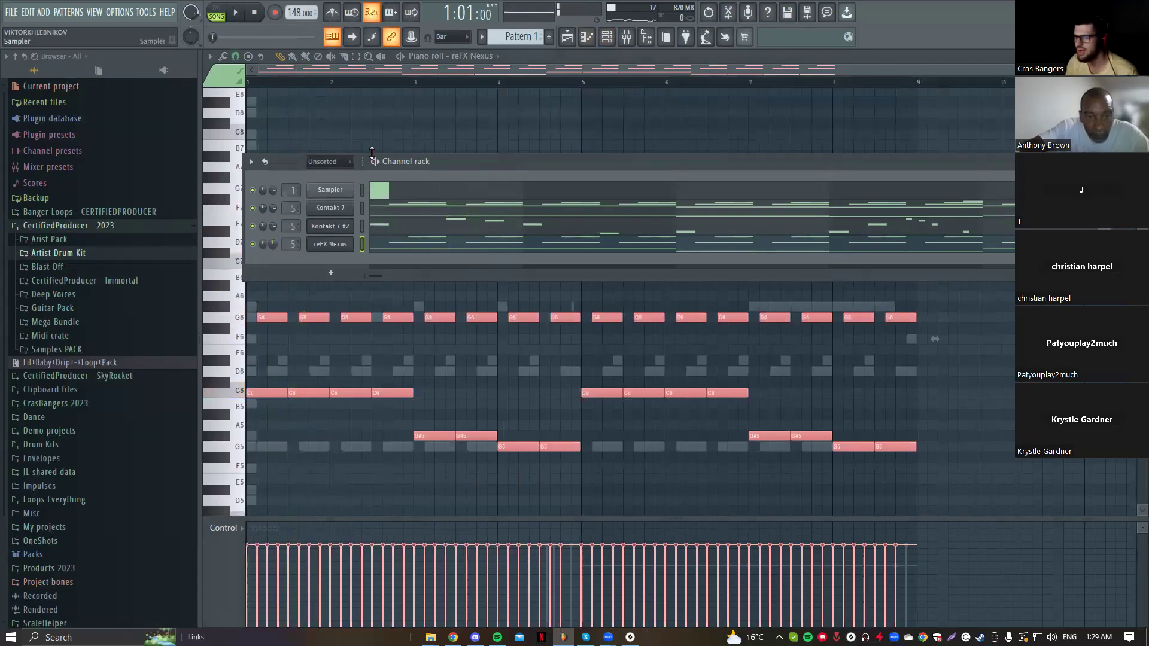
Step: Add Fruity Parametric EQ 2 to mixer Insert 6 and make narrow cuts with bands 4 and 5, band 5 about -6.3 dB at 762 Hz
left_click(626, 36)
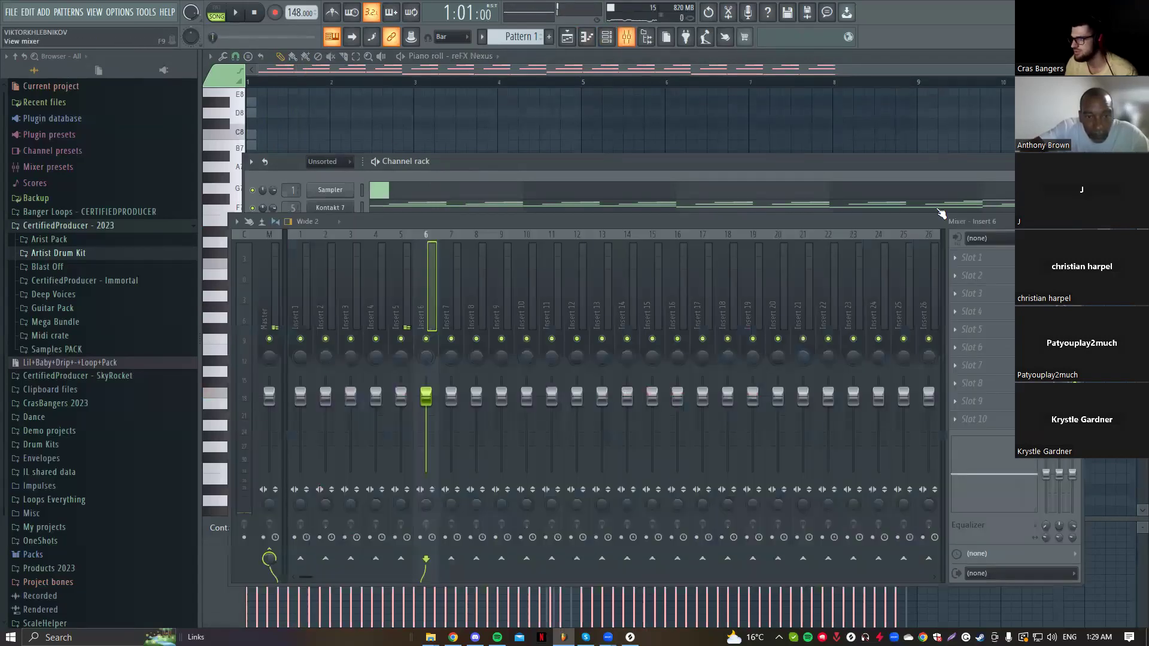
left_click(994, 266)
left_click(676, 533)
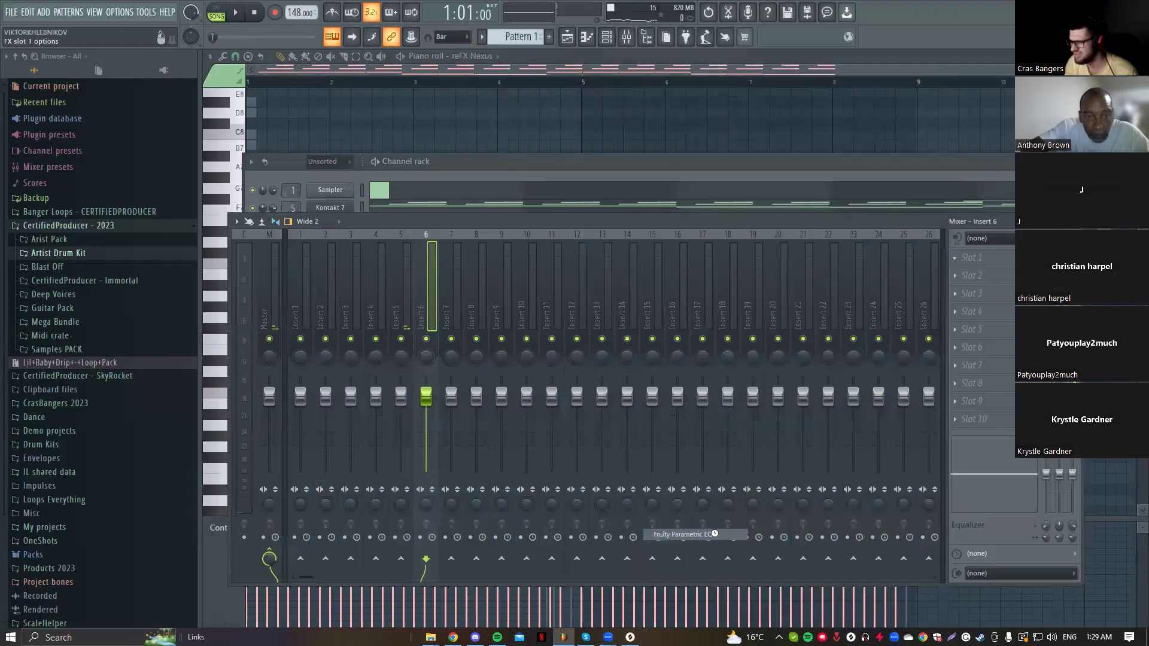
scroll(453, 314, "down", 5)
left_click_drag(456, 306, 468, 333)
scroll(467, 332, "down", 5)
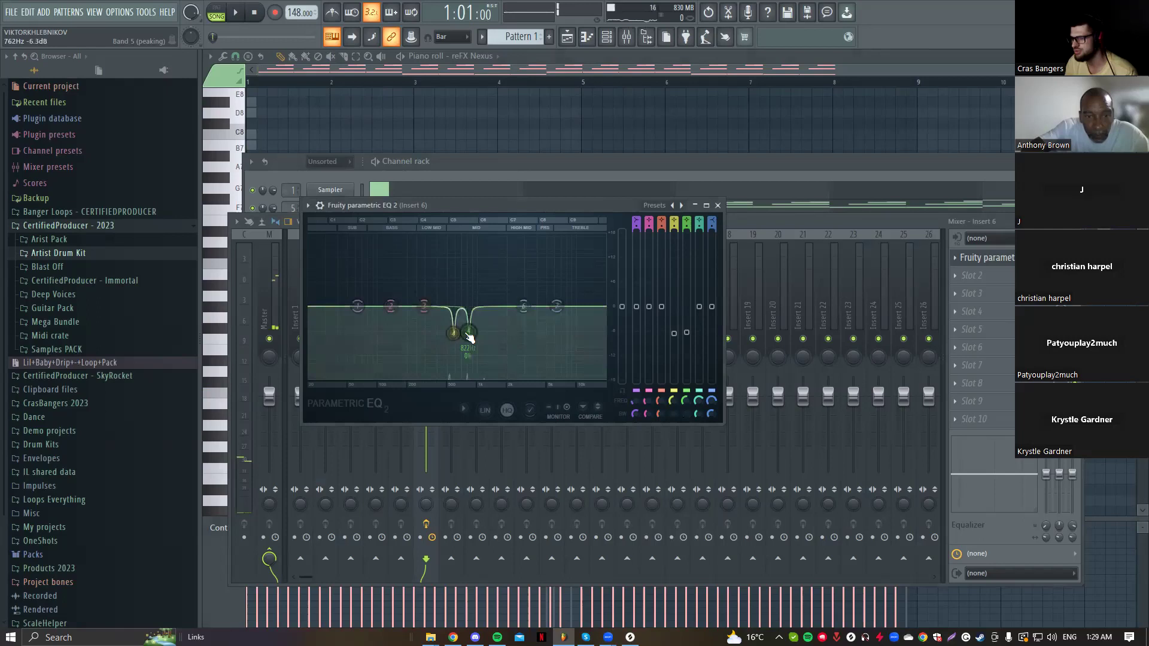